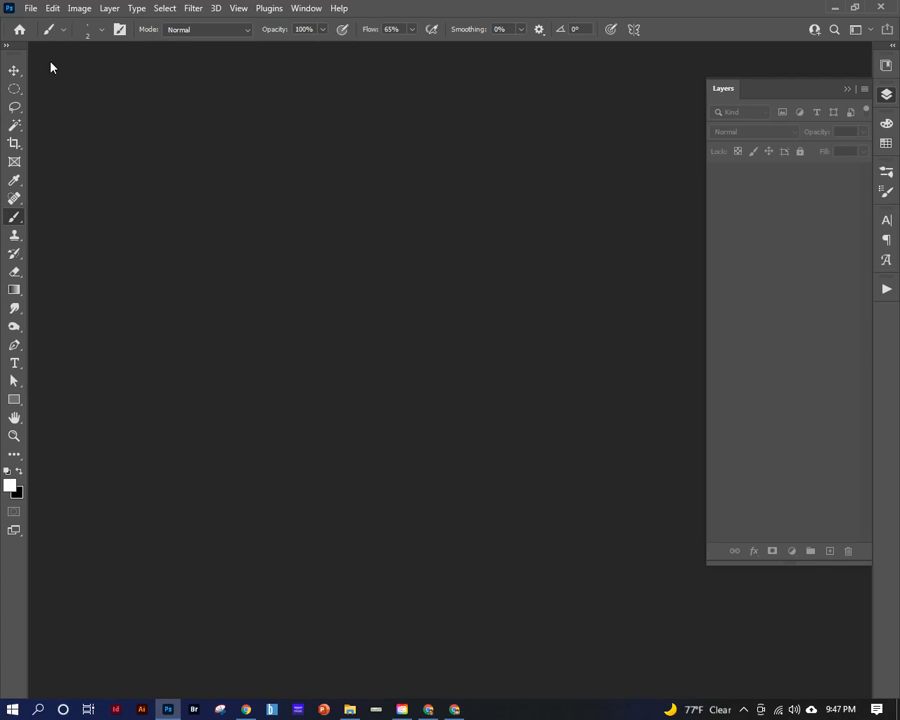
Open the IMG_5551 yearbook workshop photo from the Summer Spread folder in the 21-22 Tiger Yearbook shared drive's Summer folder.
{"action": "left_click", "coordinate": [31, 10]}
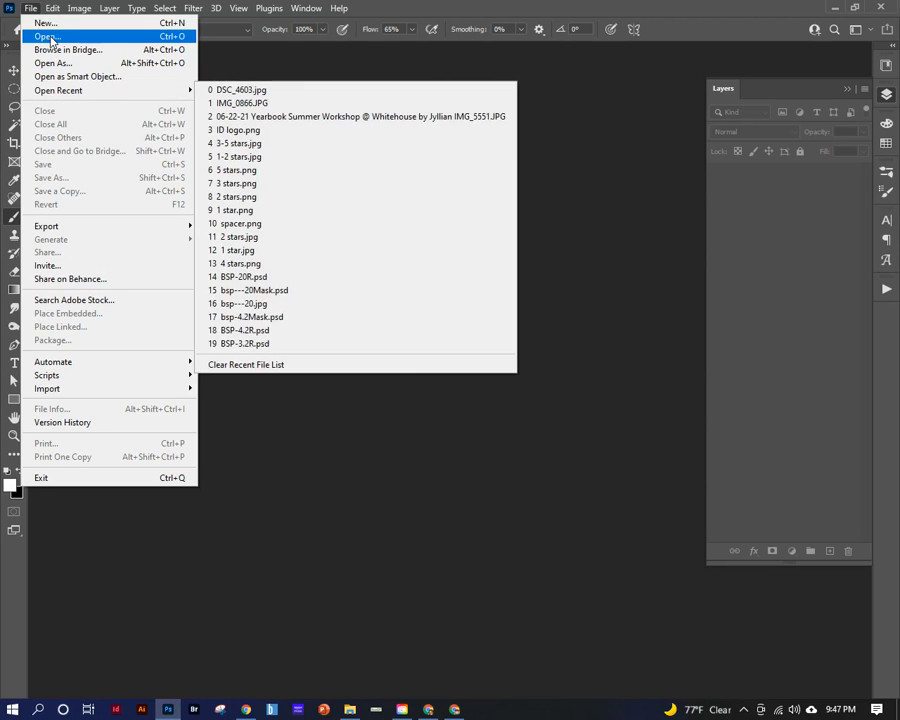
{"action": "left_click", "coordinate": [48, 37]}
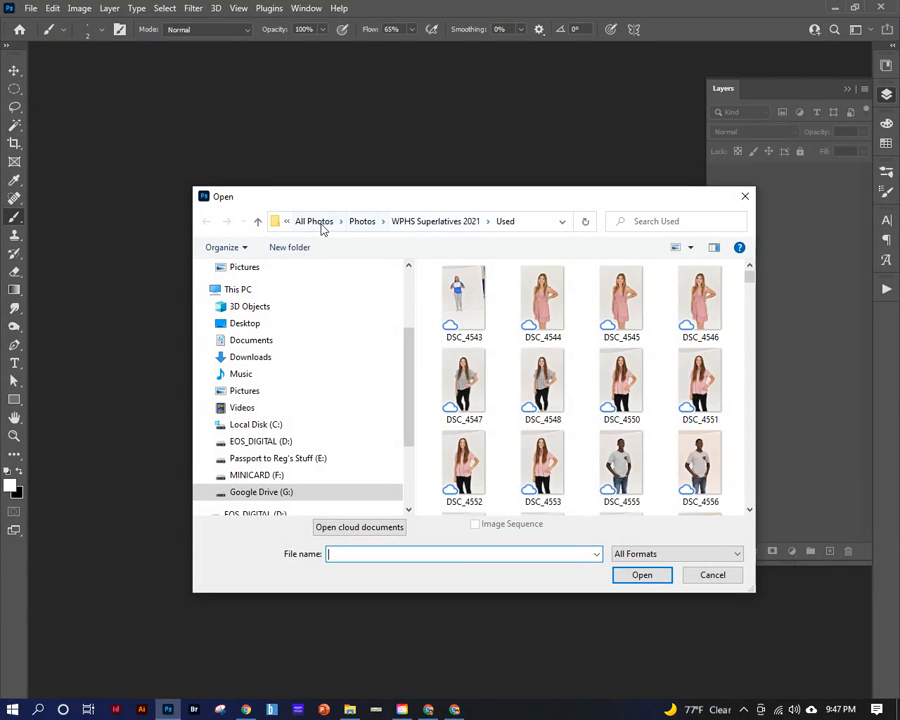
{"action": "left_click", "coordinate": [250, 491]}
{"action": "double_click", "coordinate": [458, 307]}
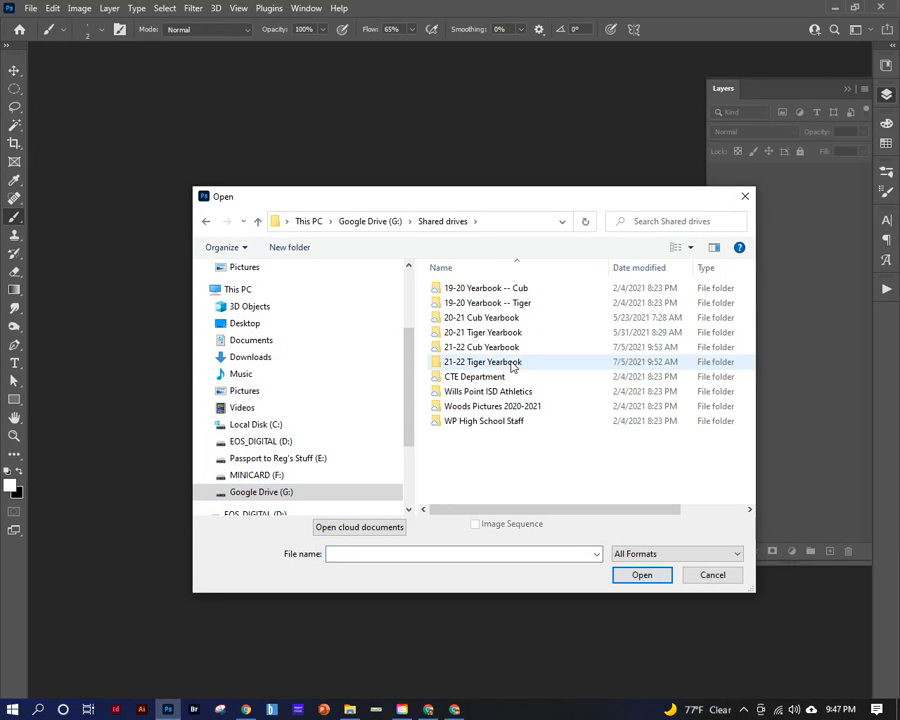
{"action": "double_click", "coordinate": [477, 365]}
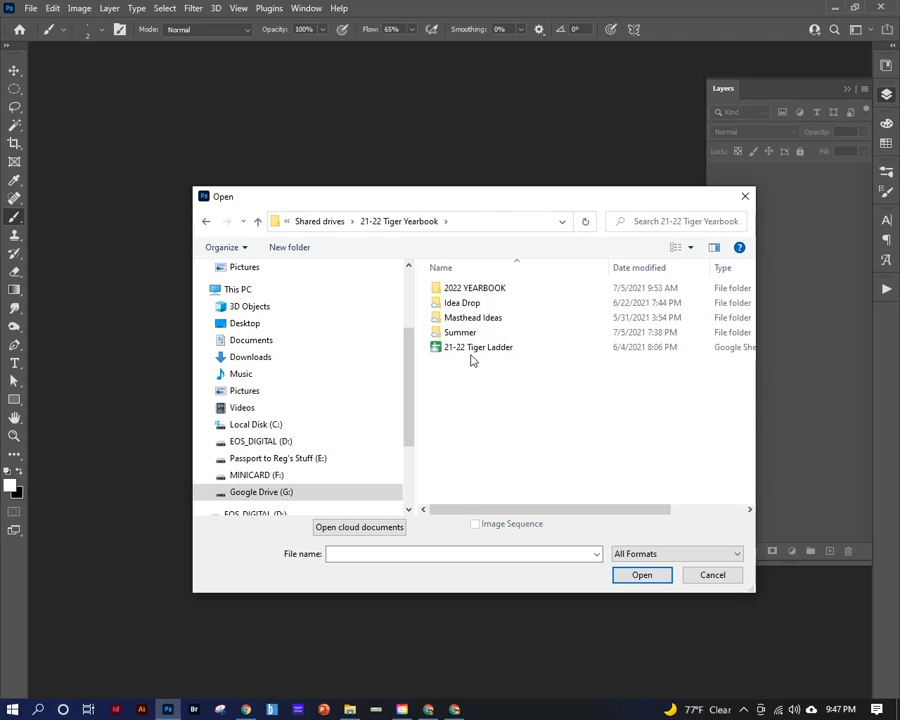
{"action": "double_click", "coordinate": [470, 338]}
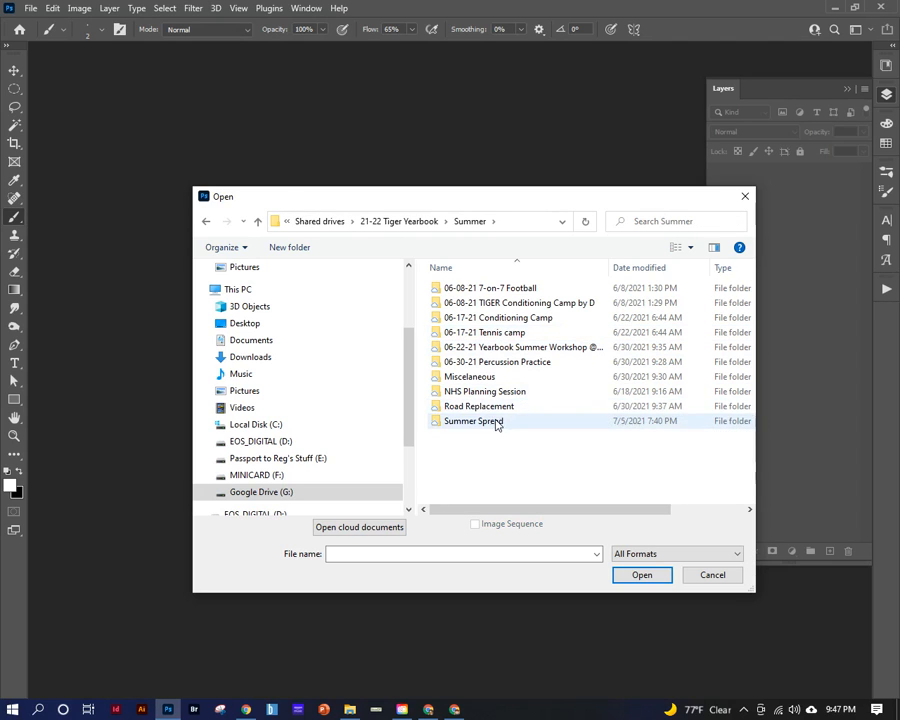
{"action": "double_click", "coordinate": [463, 424]}
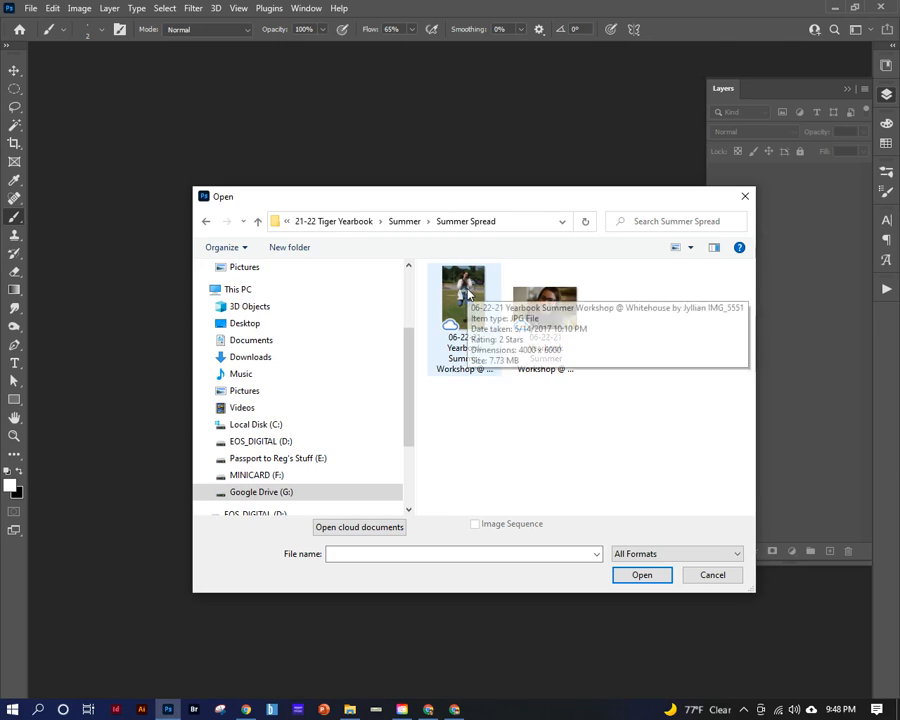
{"action": "double_click", "coordinate": [471, 293]}
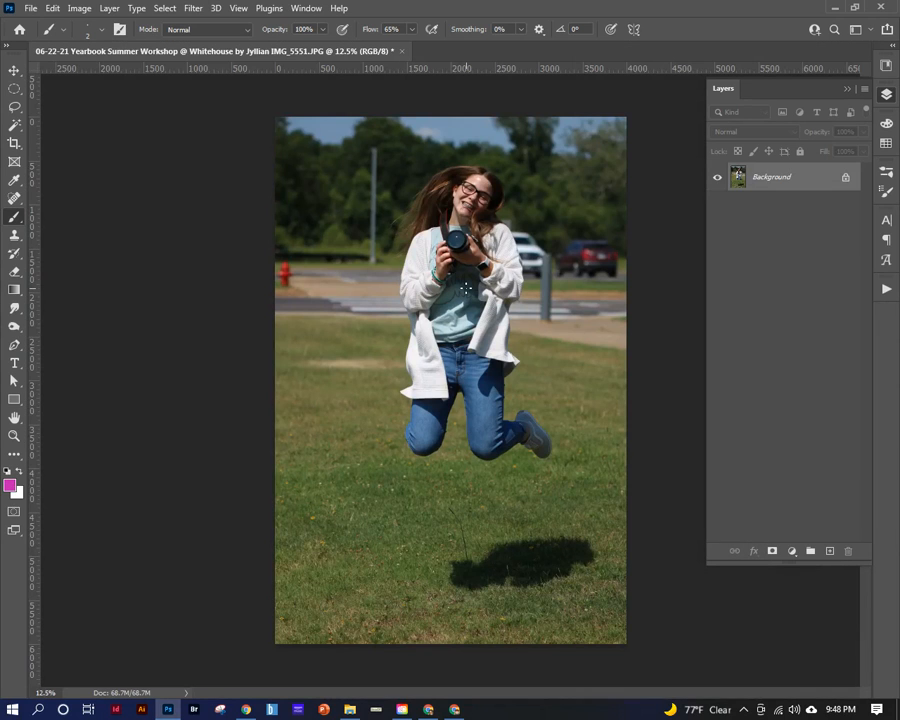
Duplicate the Background layer, keeping only the copy visible, and add a white layer mask to the copy.
{"action": "right_click", "coordinate": [766, 181]}
{"action": "left_click", "coordinate": [752, 190]}
{"action": "key", "text": "ctrl+j"}
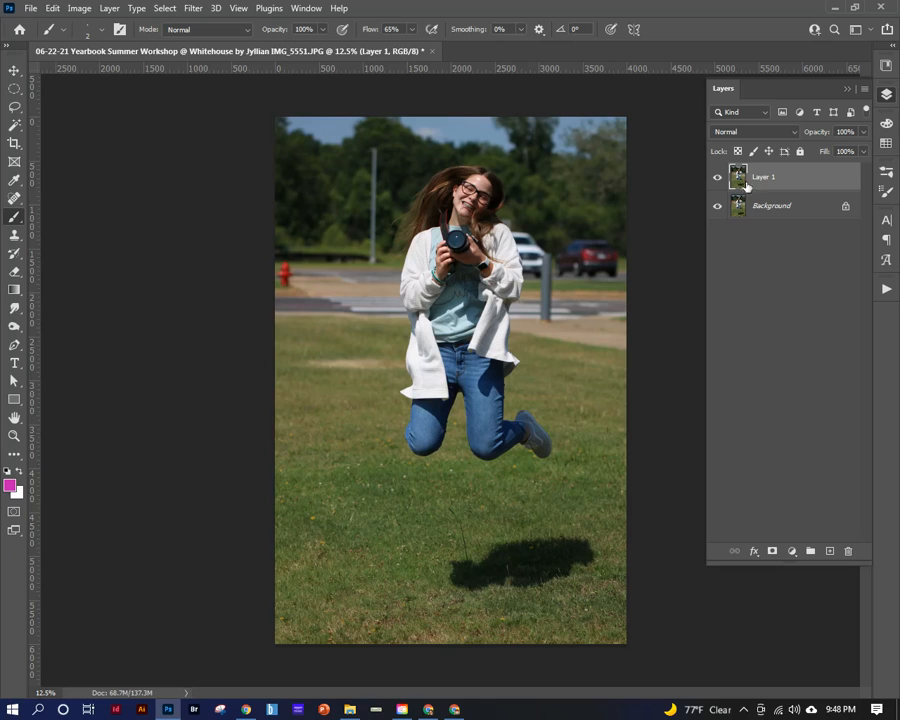
{"action": "left_click", "coordinate": [772, 550]}
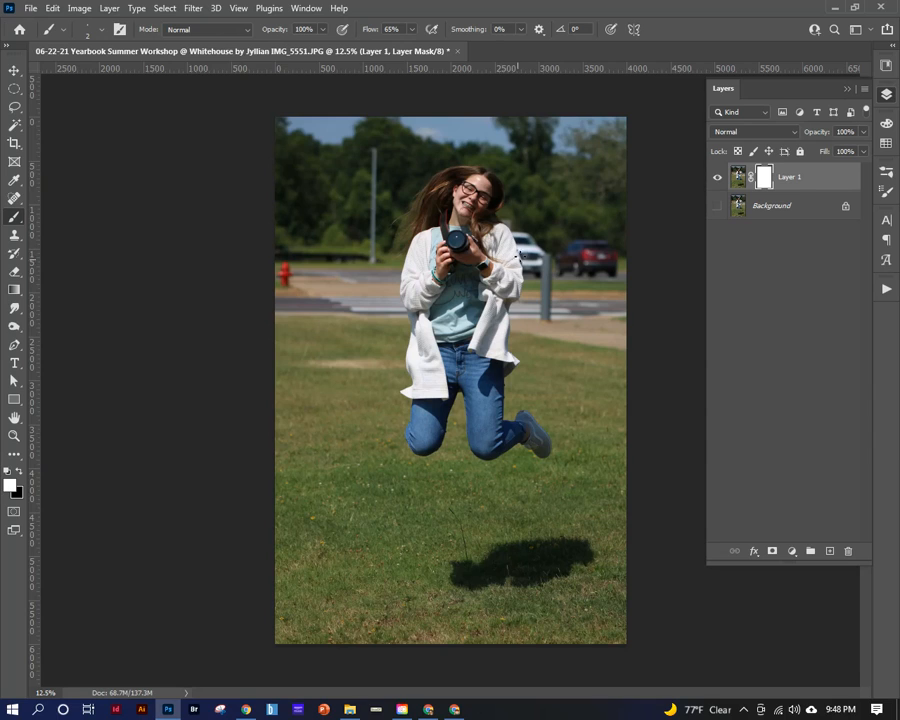
Select the jumping girl with the automatic Subject selection and check its edge along the jeans, shoe and cardigan hem.
{"action": "left_click", "coordinate": [166, 9]}
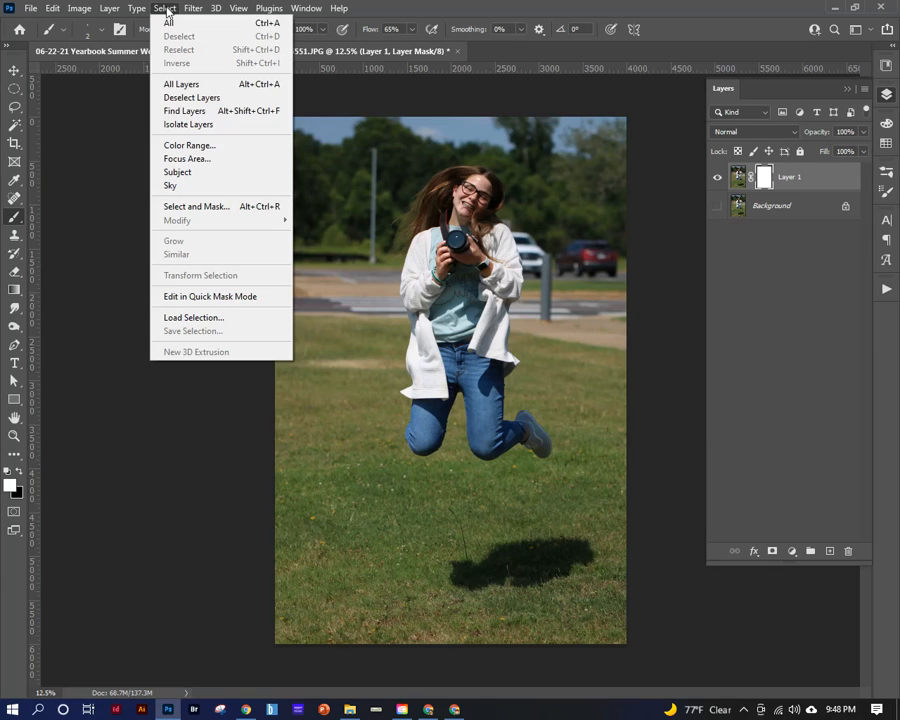
{"action": "left_click", "coordinate": [178, 173]}
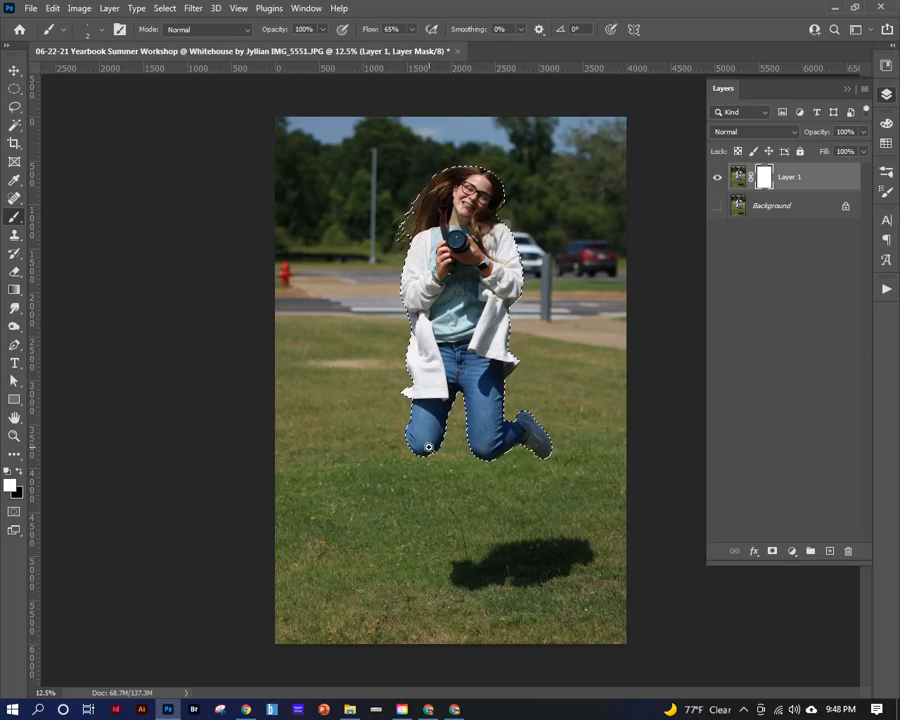
{"action": "left_click_drag", "start_coordinate": [429, 447], "coordinate": [515, 374]}
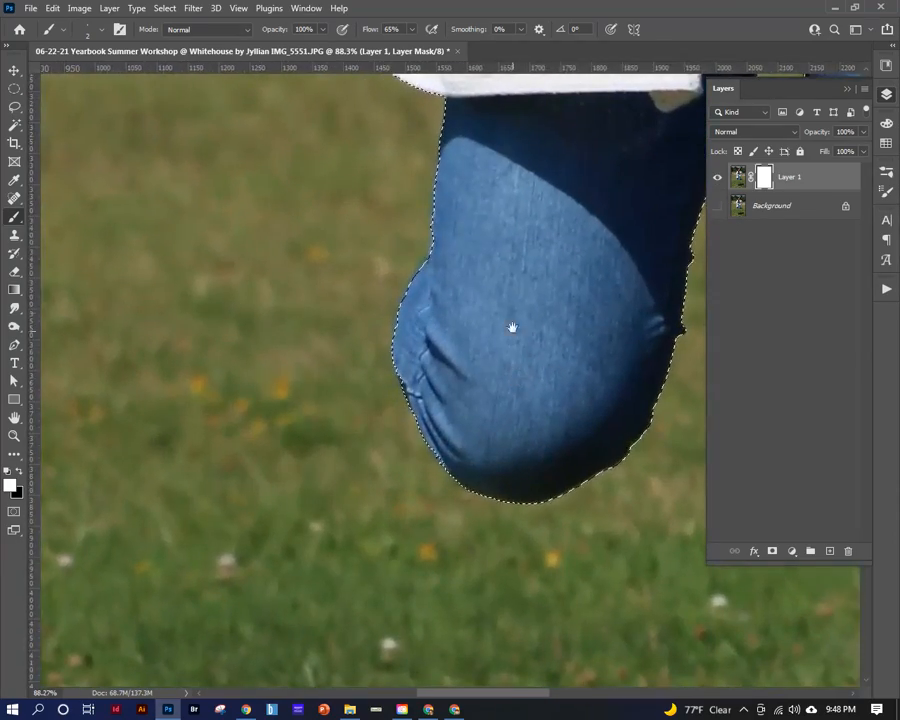
{"action": "left_click_drag", "start_coordinate": [512, 327], "coordinate": [275, 396]}
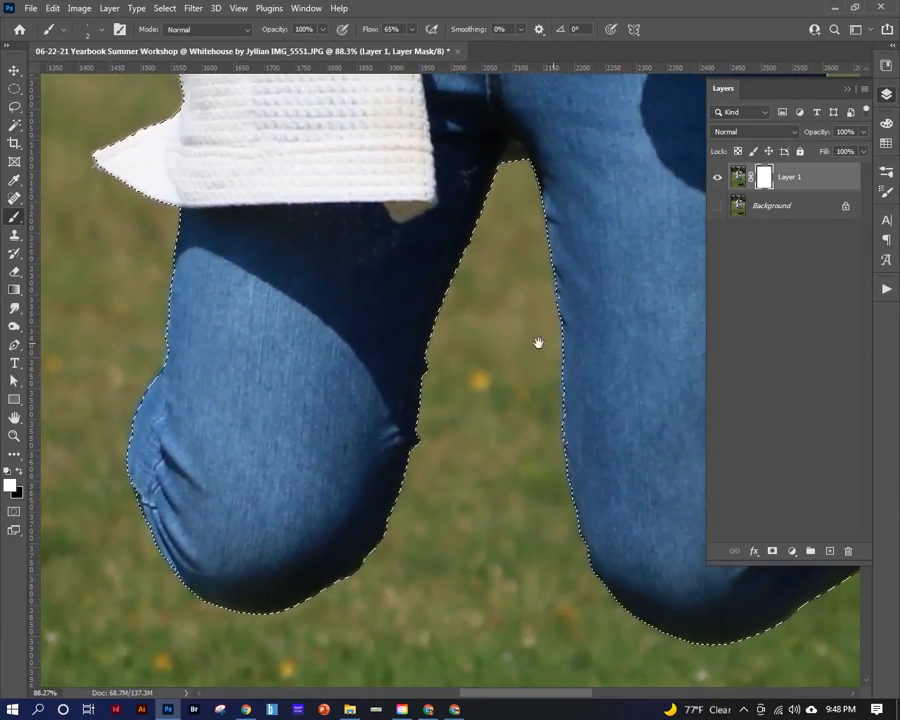
{"action": "left_click_drag", "start_coordinate": [538, 343], "coordinate": [305, 327]}
{"action": "left_click_drag", "start_coordinate": [661, 330], "coordinate": [393, 494]}
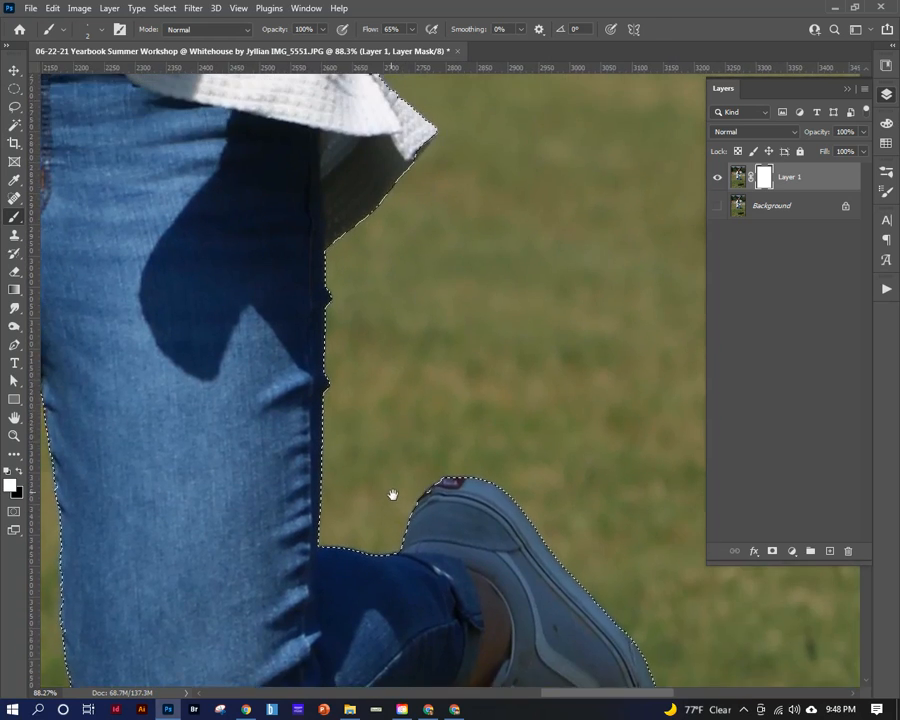
{"action": "left_click_drag", "start_coordinate": [405, 220], "coordinate": [400, 337]}
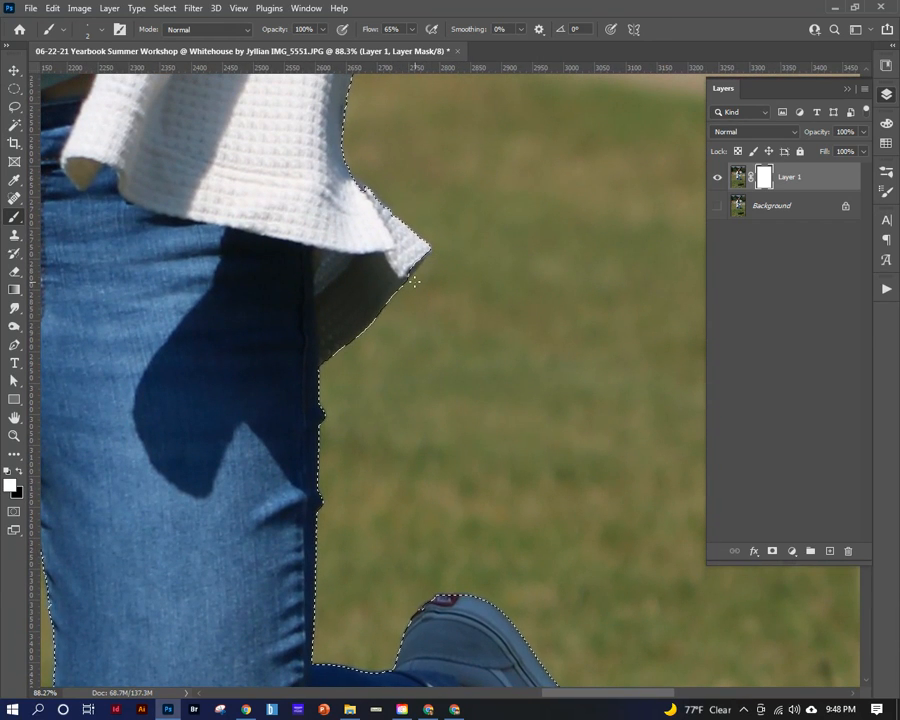
Use the Lasso tool to add the missed edges of the flared cardigan corner above the raised shoe to the selection.
{"action": "key", "text": "l"}
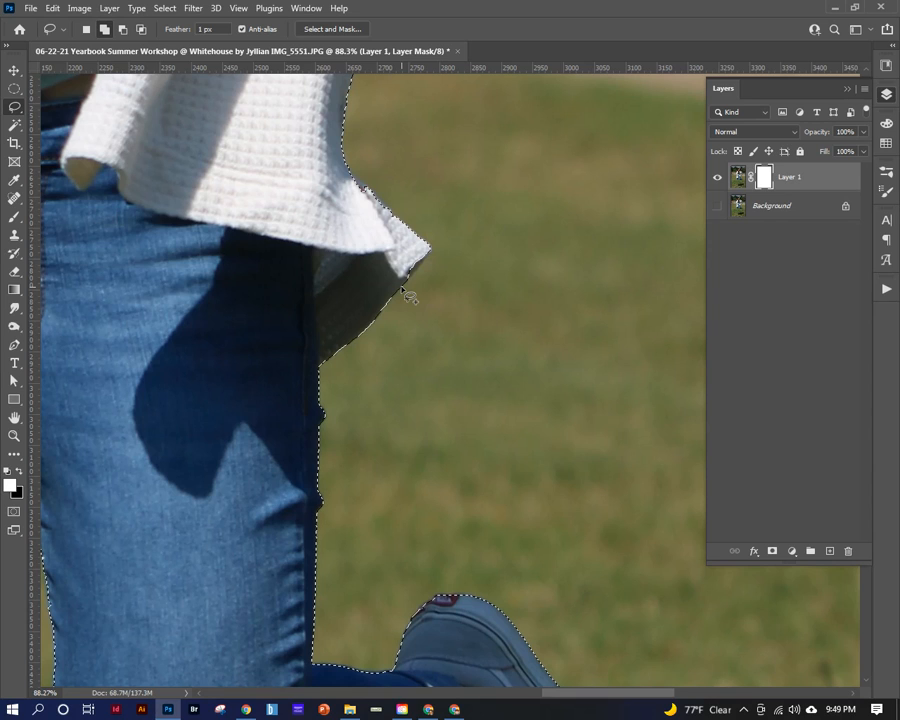
{"action": "left_click_drag", "start_coordinate": [402, 289], "coordinate": [420, 268]}
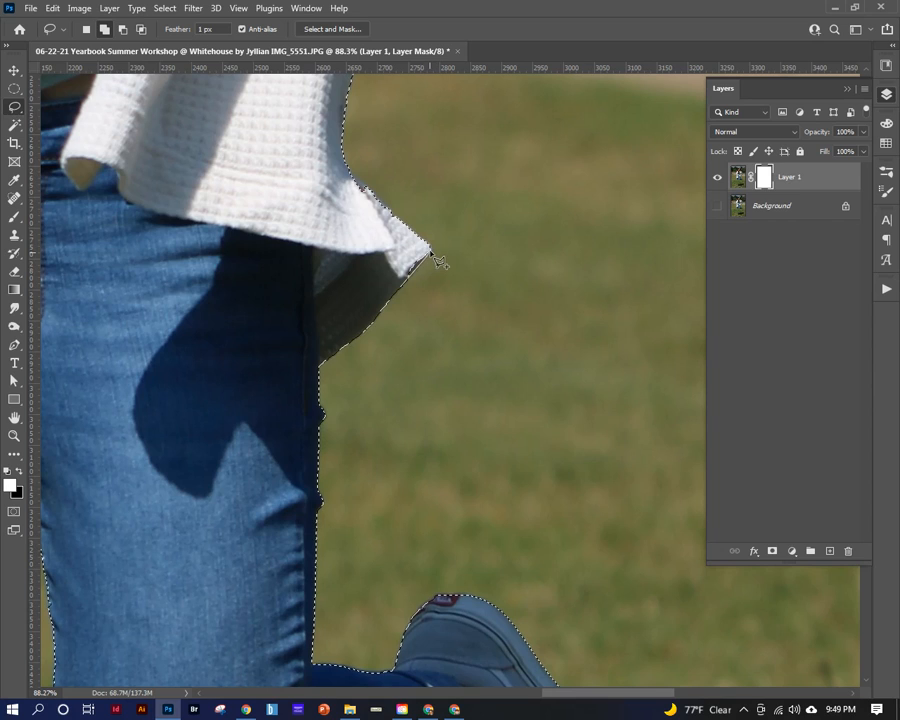
{"action": "mouse_move", "coordinate": [433, 256]}
{"action": "left_mouse_down"}
{"action": "mouse_move", "coordinate": [411, 247]}
{"action": "mouse_move", "coordinate": [378, 263]}
{"action": "mouse_move", "coordinate": [372, 276]}
{"action": "mouse_move", "coordinate": [383, 302]}
{"action": "mouse_move", "coordinate": [375, 296]}
{"action": "left_mouse_up"}
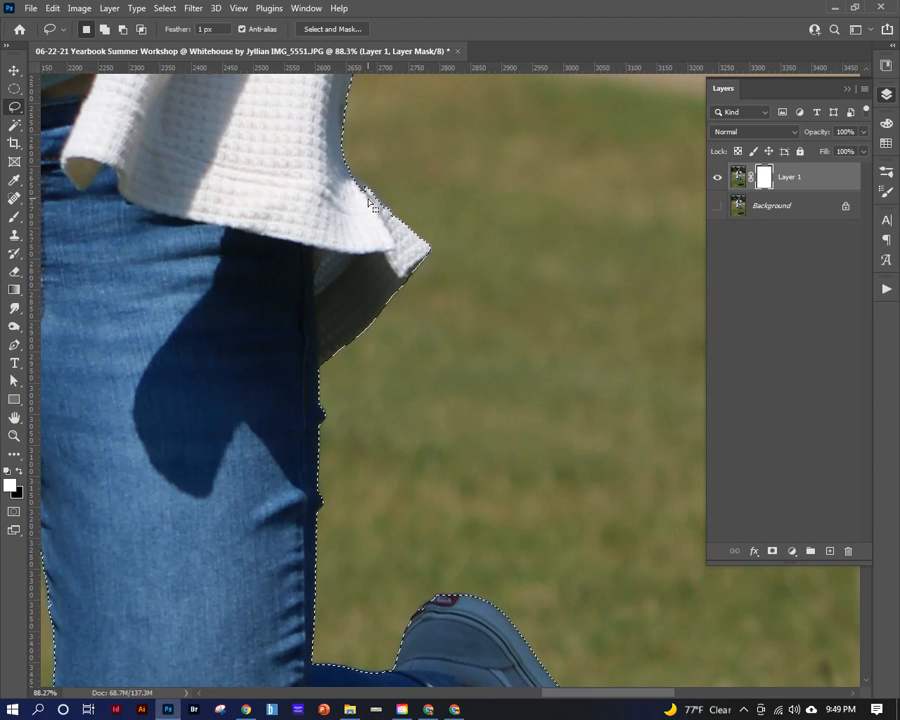
{"action": "key", "text": "shift"}
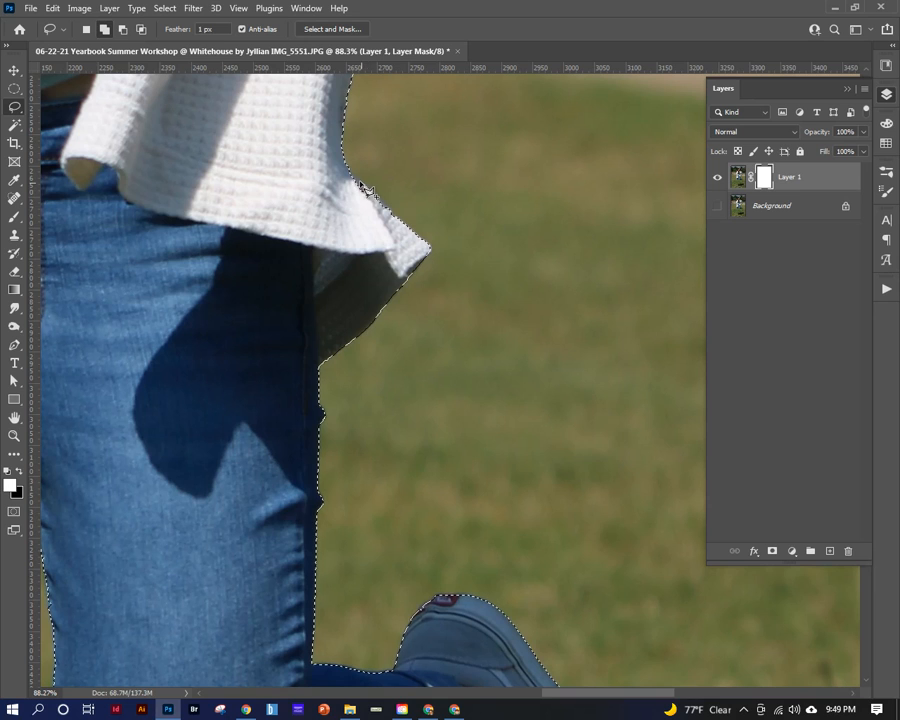
{"action": "mouse_move", "coordinate": [343, 160]}
{"action": "left_mouse_down"}
{"action": "mouse_move", "coordinate": [303, 184]}
{"action": "mouse_move", "coordinate": [342, 233]}
{"action": "left_mouse_up"}
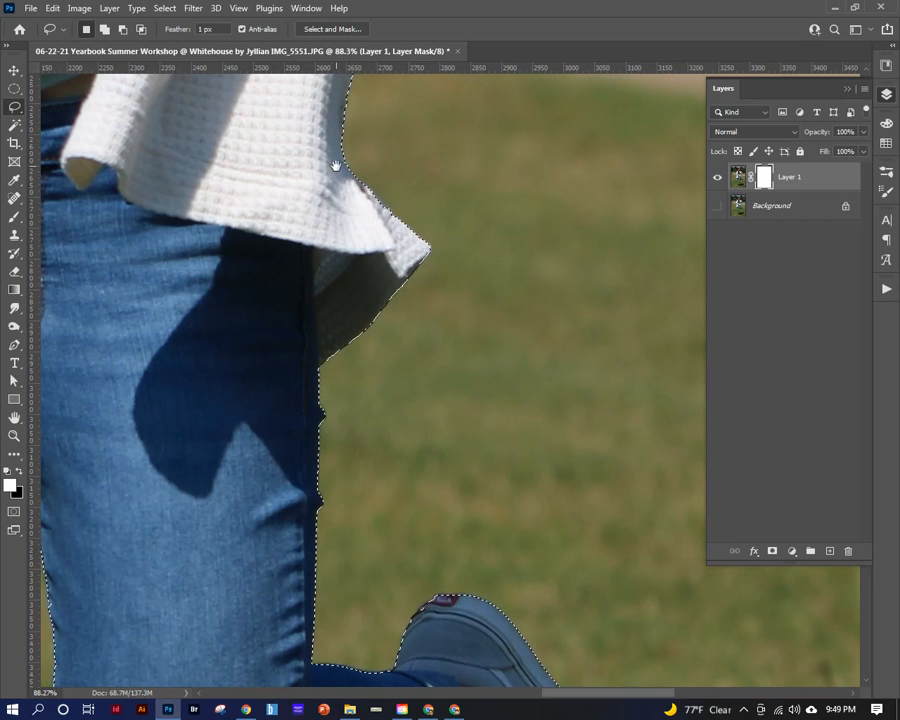
Add the missed cardigan edges along the smartwatch arm's upper sleeve and shoulder to the selection with the Lasso tool.
{"action": "left_click_drag", "start_coordinate": [335, 174], "coordinate": [371, 606]}
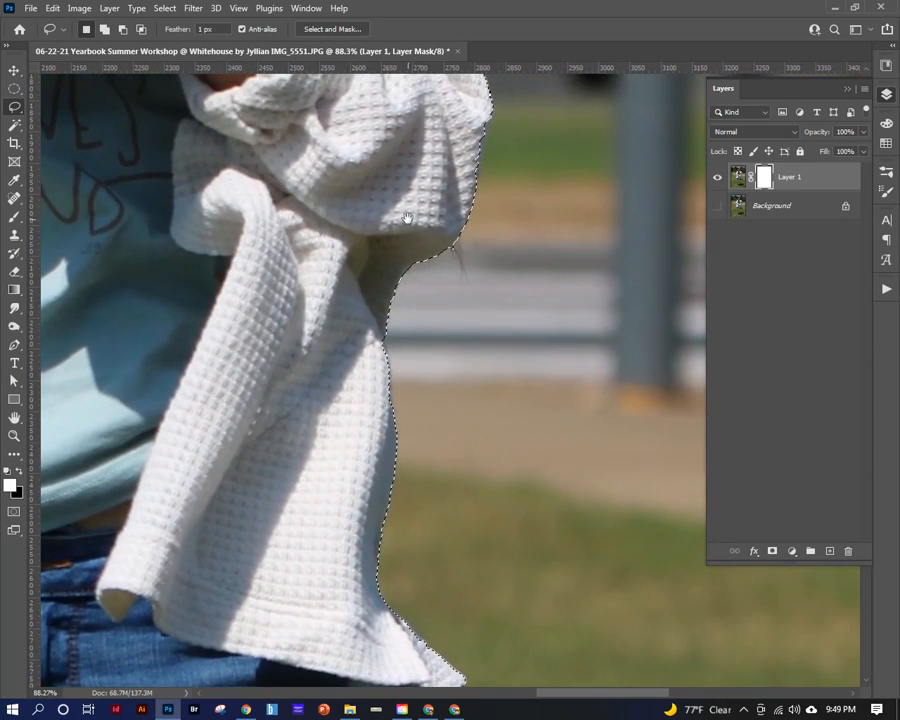
{"action": "left_click_drag", "start_coordinate": [403, 238], "coordinate": [396, 428]}
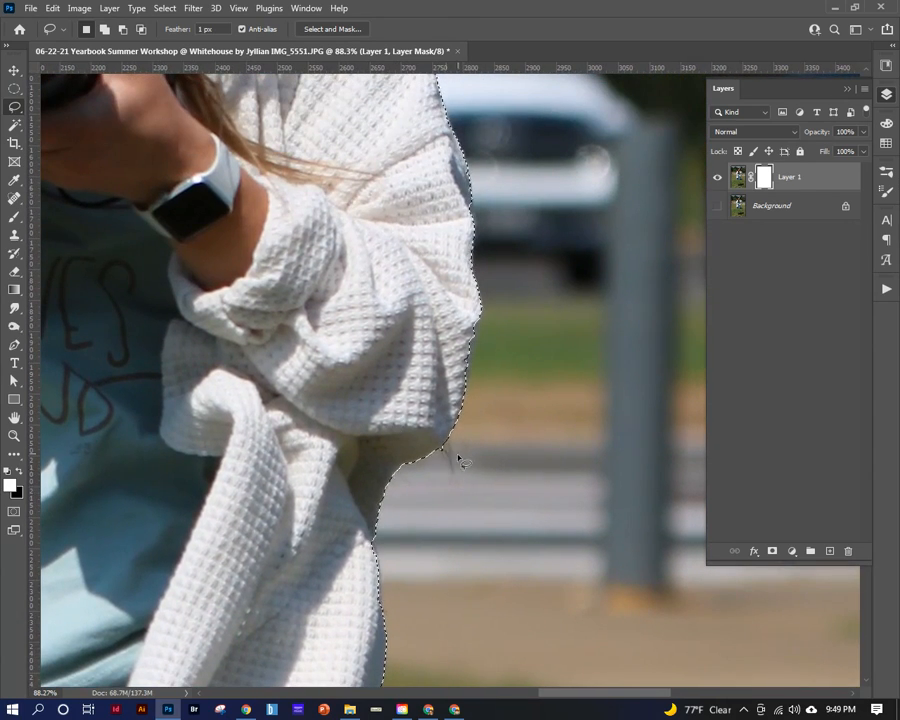
{"action": "mouse_move", "coordinate": [381, 241]}
{"action": "left_mouse_down"}
{"action": "mouse_move", "coordinate": [385, 446]}
{"action": "mouse_move", "coordinate": [416, 540]}
{"action": "left_mouse_up"}
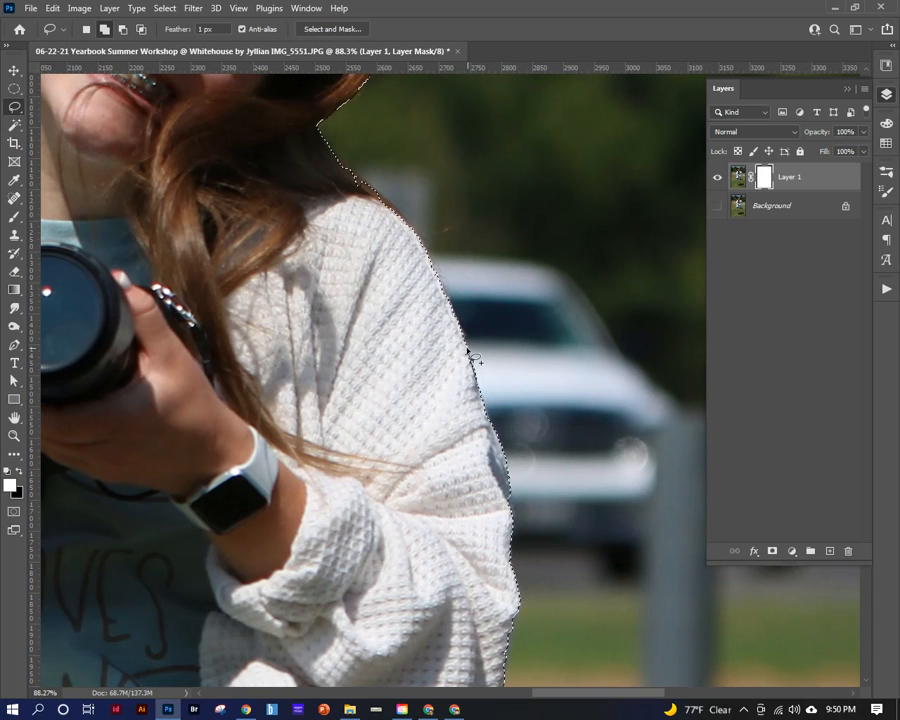
{"action": "left_click_drag", "start_coordinate": [470, 362], "coordinate": [439, 378]}
{"action": "left_click_drag", "start_coordinate": [350, 240], "coordinate": [416, 482]}
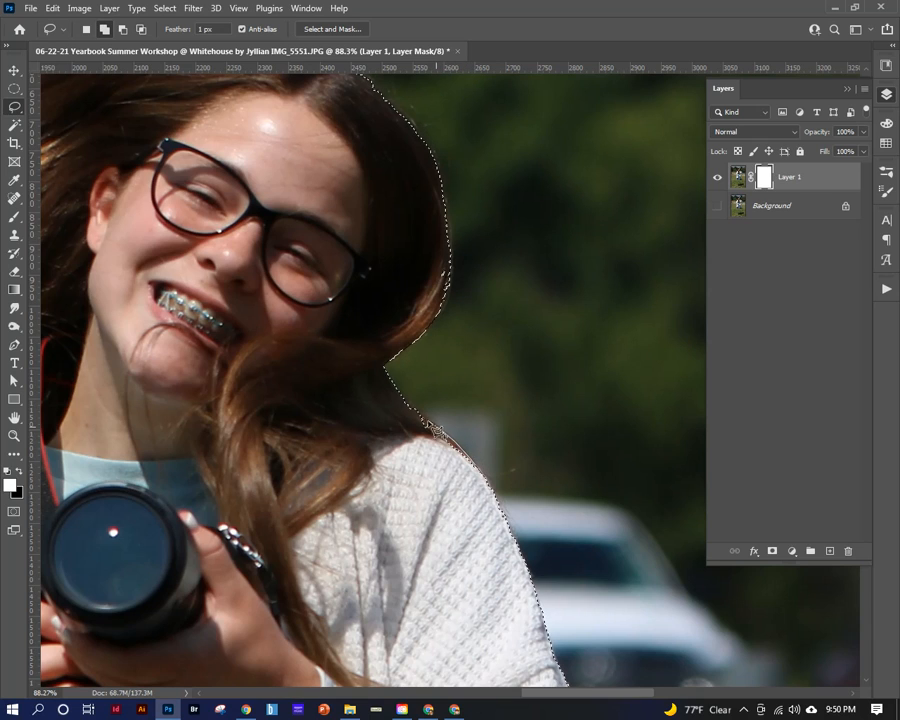
{"action": "mouse_move", "coordinate": [417, 421]}
{"action": "left_mouse_down"}
{"action": "mouse_move", "coordinate": [430, 504]}
{"action": "mouse_move", "coordinate": [454, 518]}
{"action": "left_mouse_up"}
Lasso the outer edge of the cardigan sleeve on the teal wristband arm to add it to the selection.
{"action": "left_click_drag", "start_coordinate": [390, 317], "coordinate": [492, 466]}
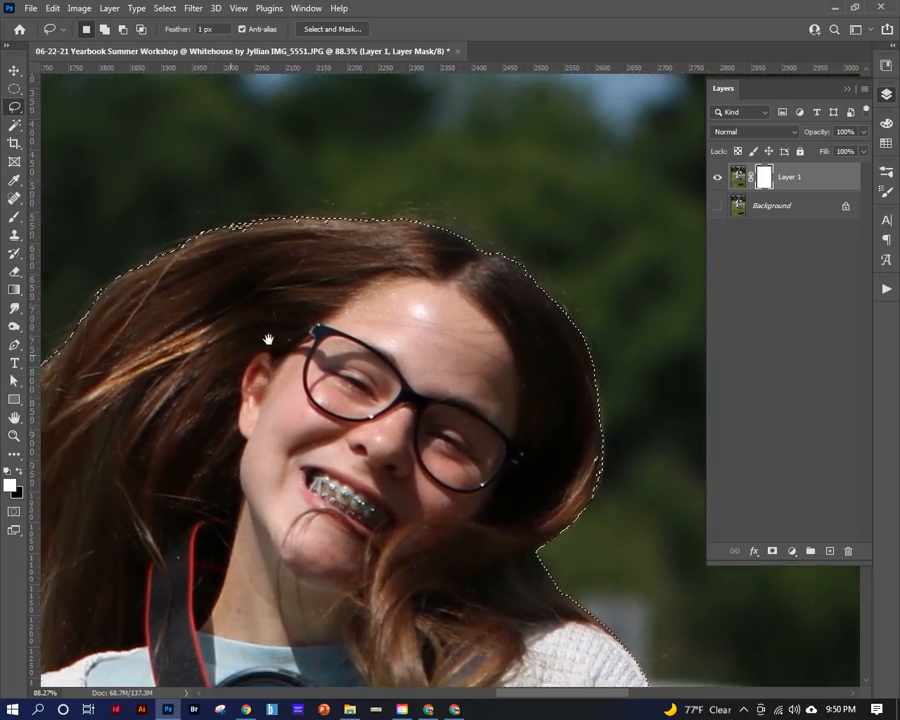
{"action": "left_click_drag", "start_coordinate": [244, 345], "coordinate": [394, 263]}
{"action": "left_click_drag", "start_coordinate": [247, 412], "coordinate": [325, 350]}
{"action": "left_click_drag", "start_coordinate": [289, 508], "coordinate": [366, 315]}
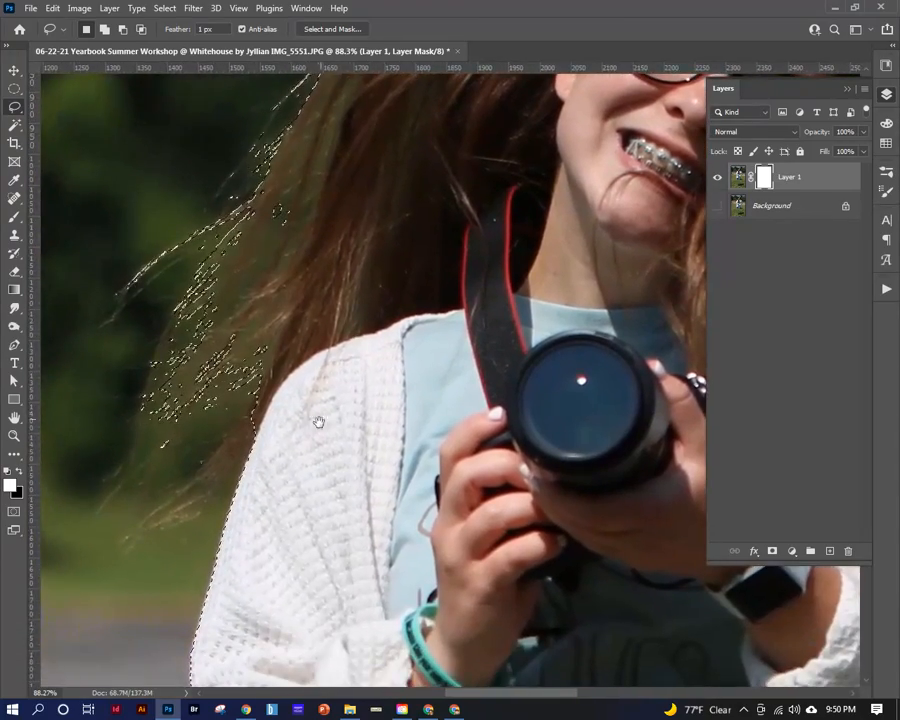
{"action": "left_click_drag", "start_coordinate": [295, 464], "coordinate": [315, 307]}
{"action": "left_click_drag", "start_coordinate": [297, 572], "coordinate": [311, 295]}
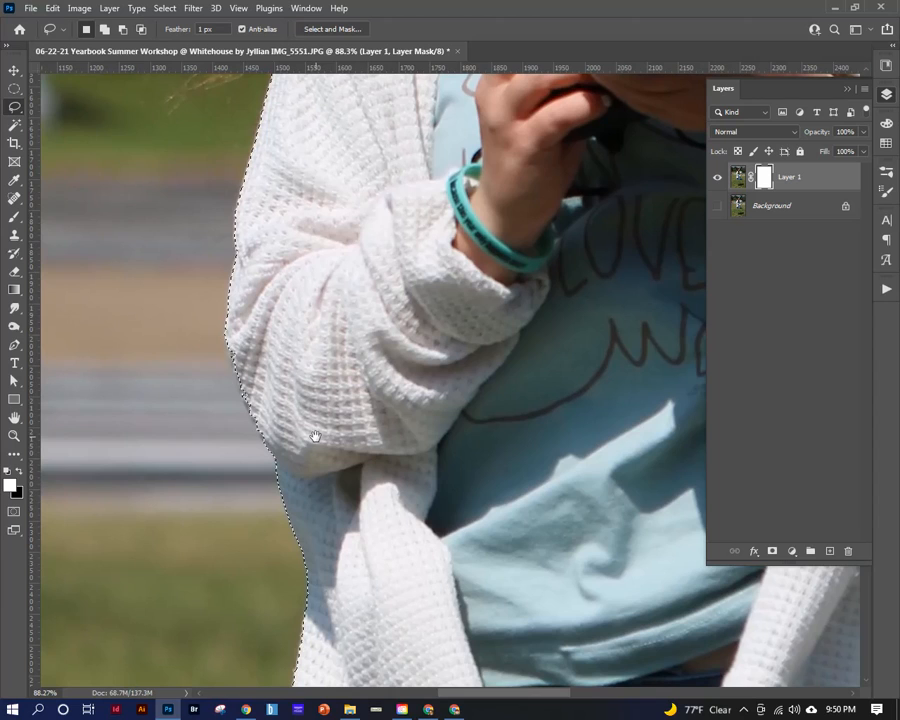
{"action": "key", "text": "shift"}
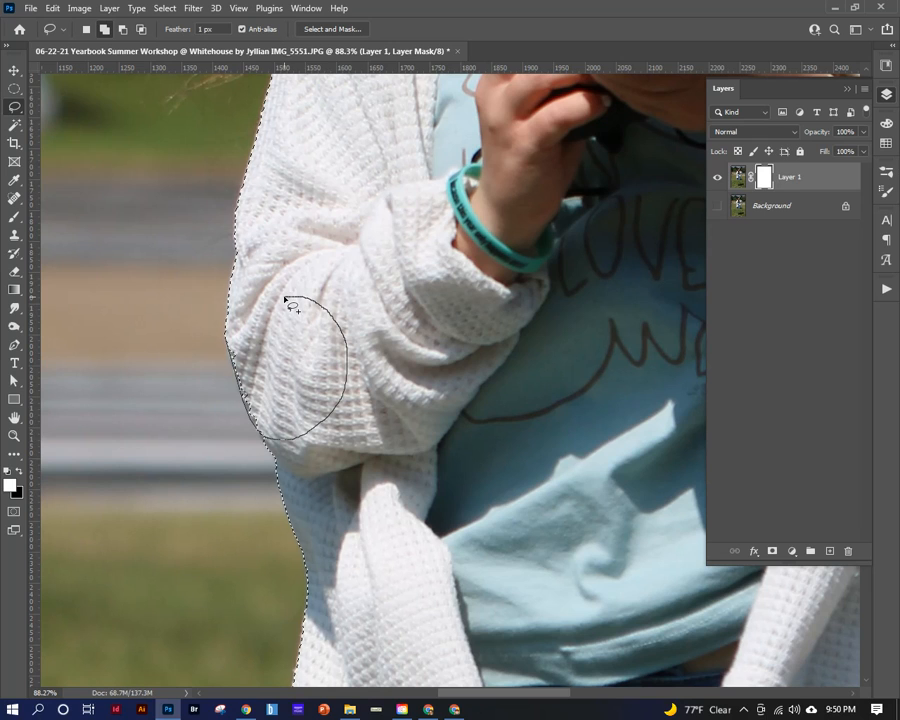
{"action": "left_click_drag", "start_coordinate": [285, 298], "coordinate": [284, 299]}
Switch the selection to Quick Mask mode and check the overlay around the windblown hair and cardigan sleeve.
{"action": "mouse_move", "coordinate": [370, 484]}
{"action": "left_mouse_down"}
{"action": "mouse_move", "coordinate": [395, 320]}
{"action": "mouse_move", "coordinate": [394, 195]}
{"action": "left_mouse_up"}
{"action": "left_click_drag", "start_coordinate": [364, 500], "coordinate": [338, 290]}
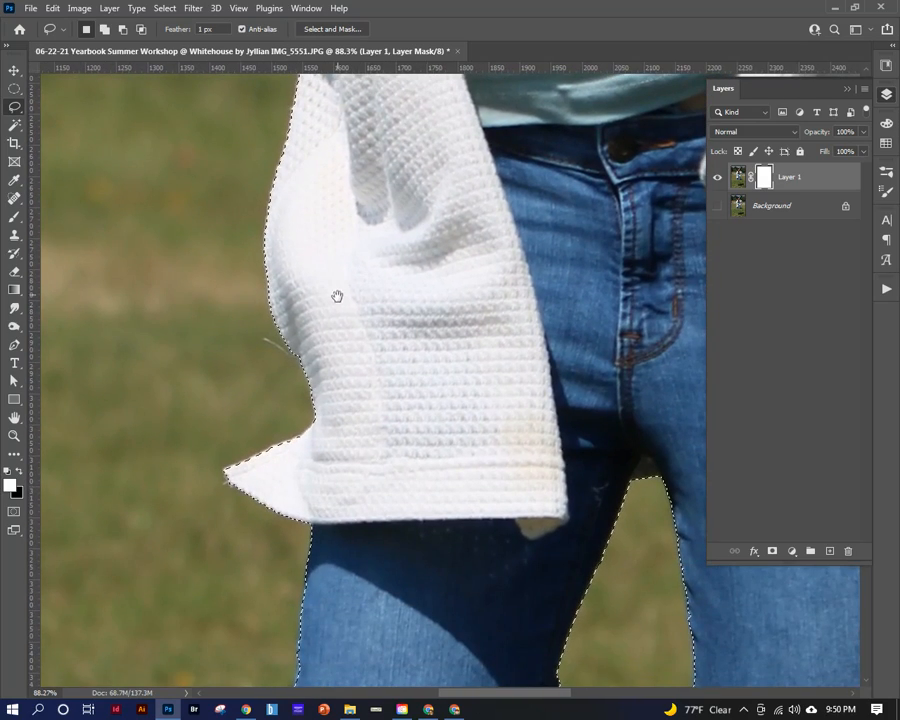
{"action": "left_click_drag", "start_coordinate": [344, 448], "coordinate": [340, 266]}
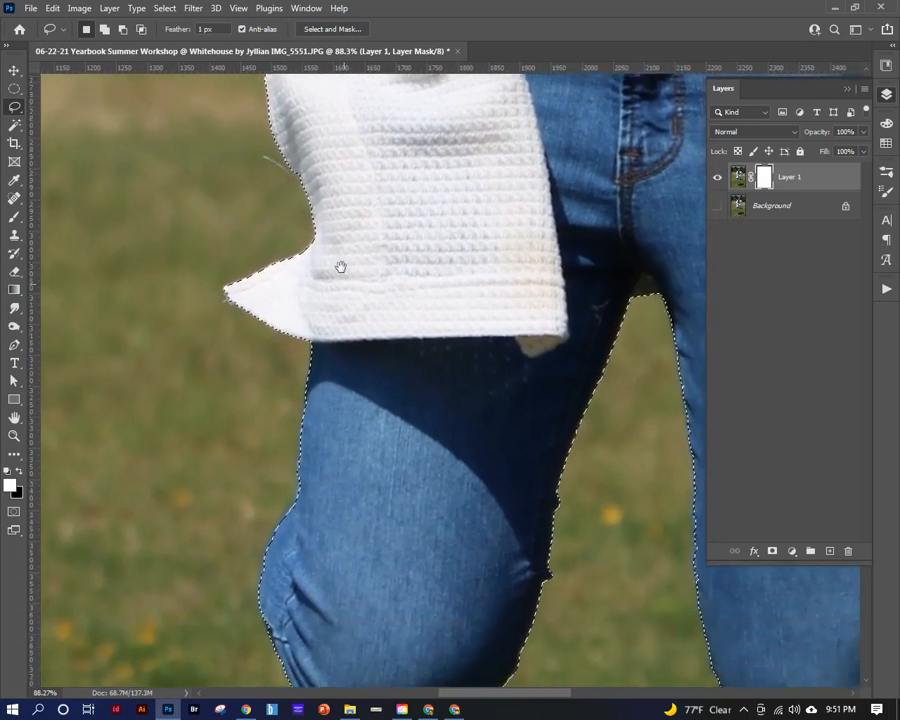
{"action": "left_click_drag", "start_coordinate": [366, 466], "coordinate": [295, 374]}
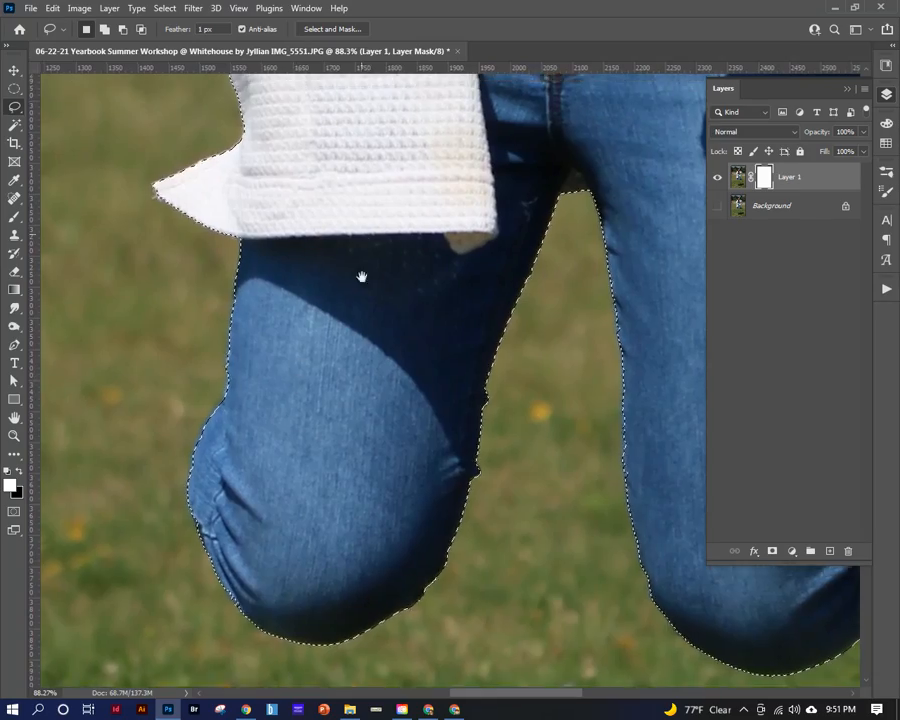
{"action": "left_click_drag", "start_coordinate": [362, 276], "coordinate": [458, 590]}
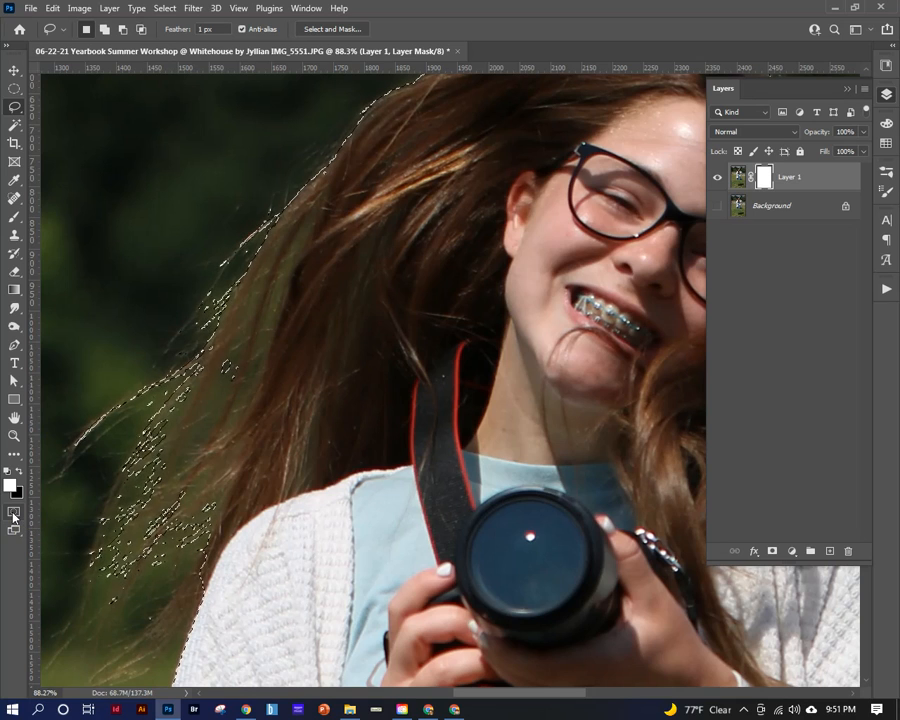
{"action": "left_click", "coordinate": [14, 516]}
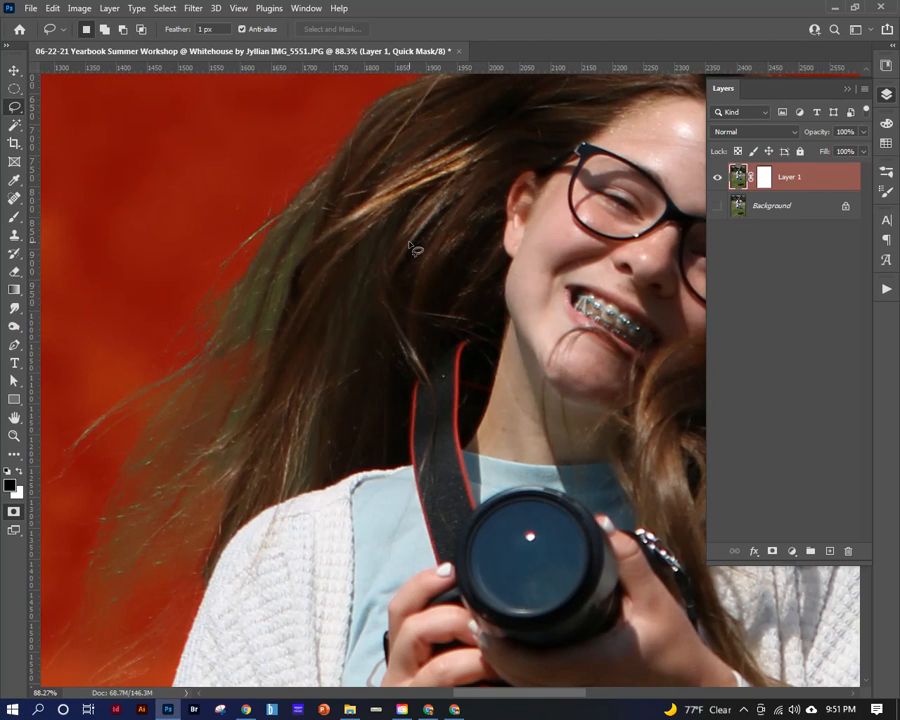
{"action": "left_click_drag", "start_coordinate": [339, 364], "coordinate": [458, 295]}
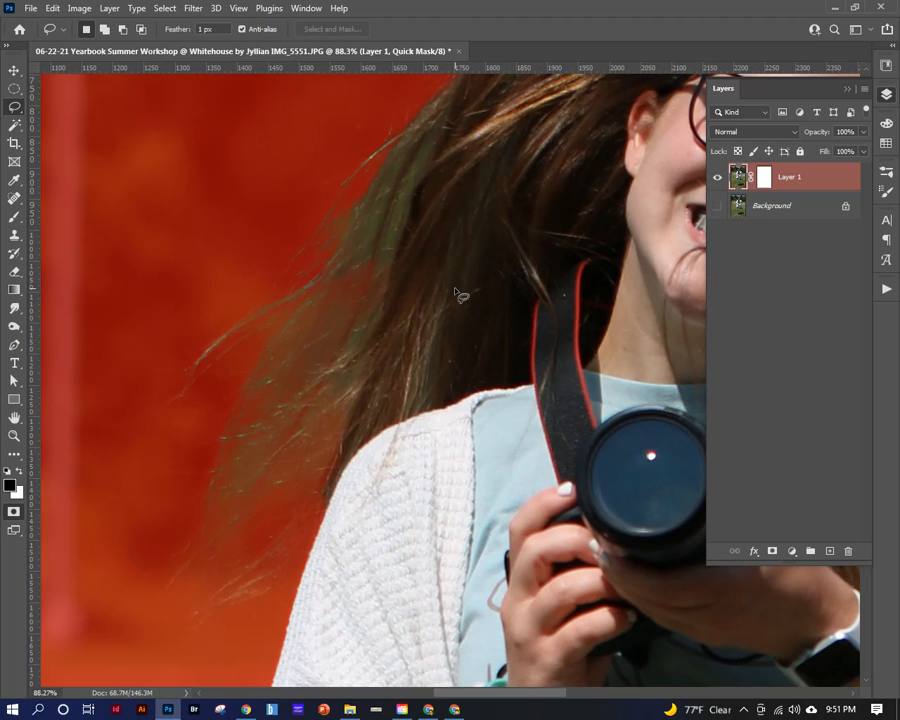
{"action": "scroll", "coordinate": [440, 450], "scroll_direction": "down", "scroll_amount": 5}
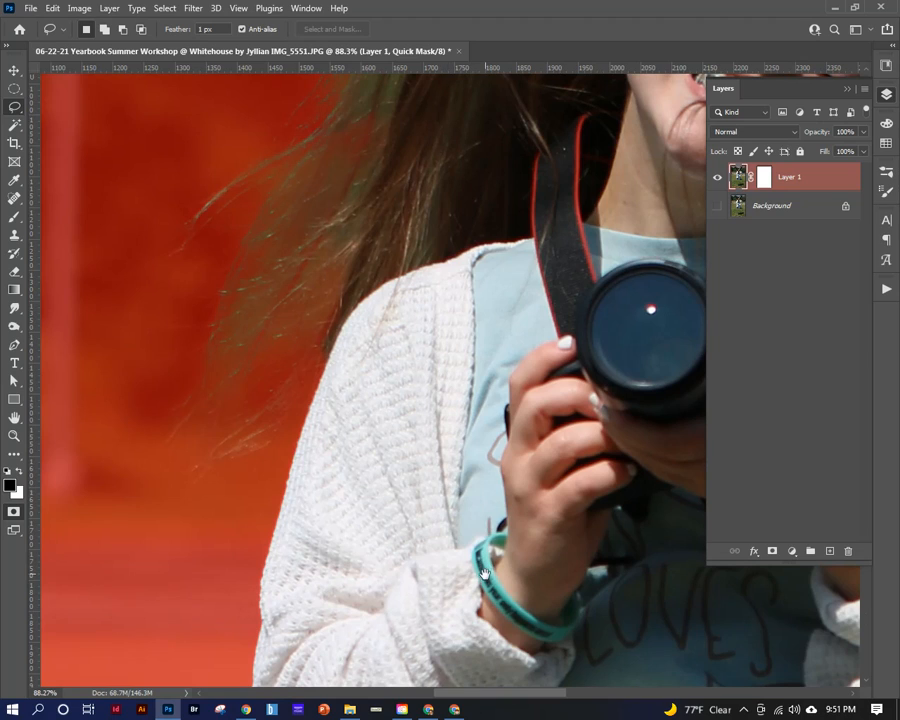
Examine the Quick Mask overlay along the jeans, shoe, cardigan sleeves and the outline of the head and hair.
{"action": "left_click_drag", "start_coordinate": [485, 573], "coordinate": [438, 249]}
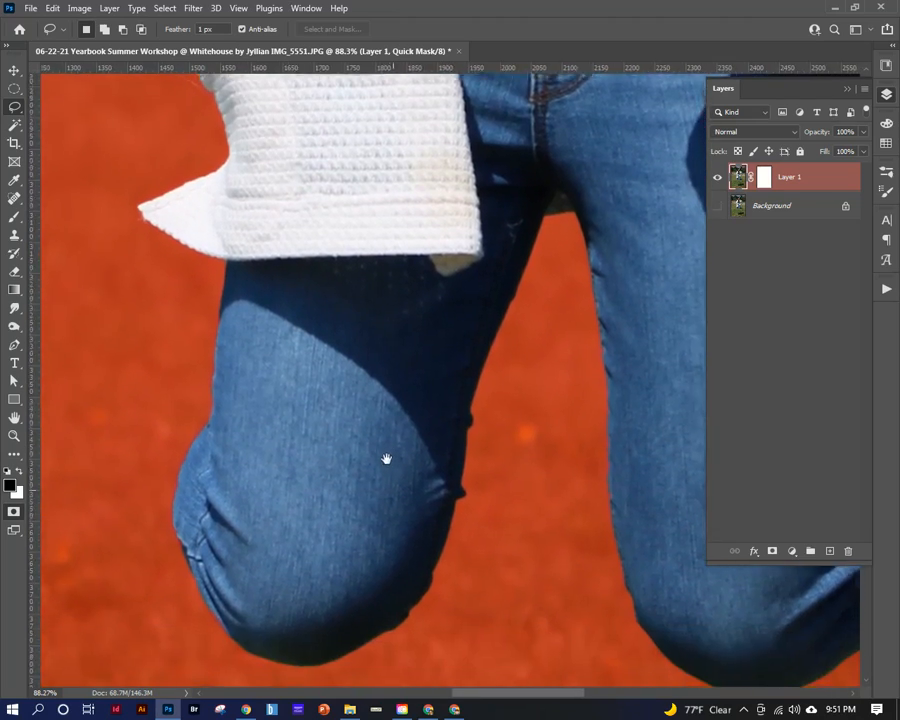
{"action": "left_click_drag", "start_coordinate": [386, 459], "coordinate": [183, 490]}
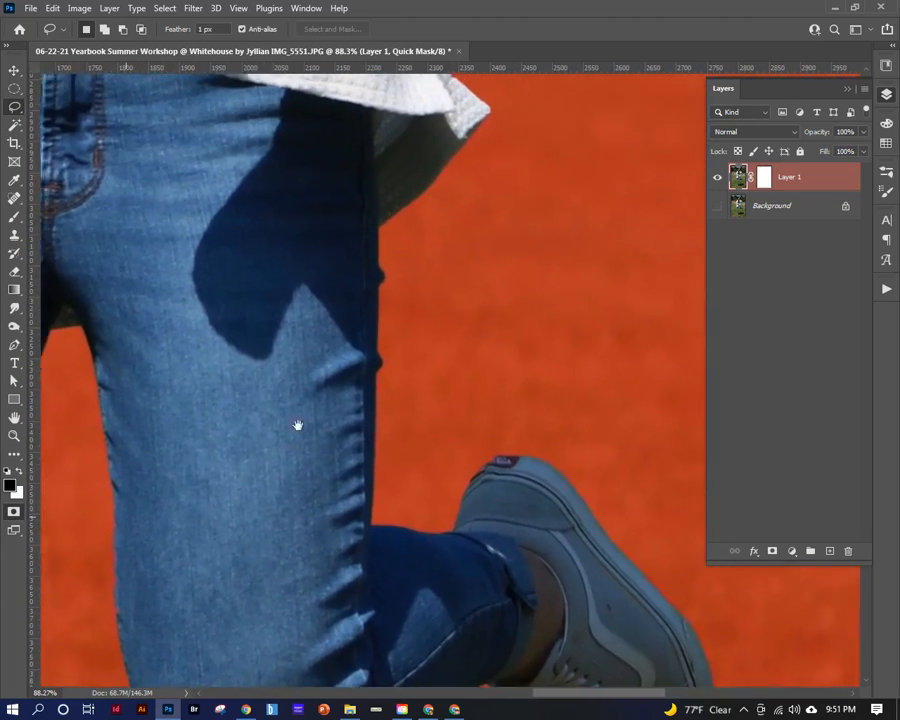
{"action": "left_click_drag", "start_coordinate": [283, 293], "coordinate": [277, 512]}
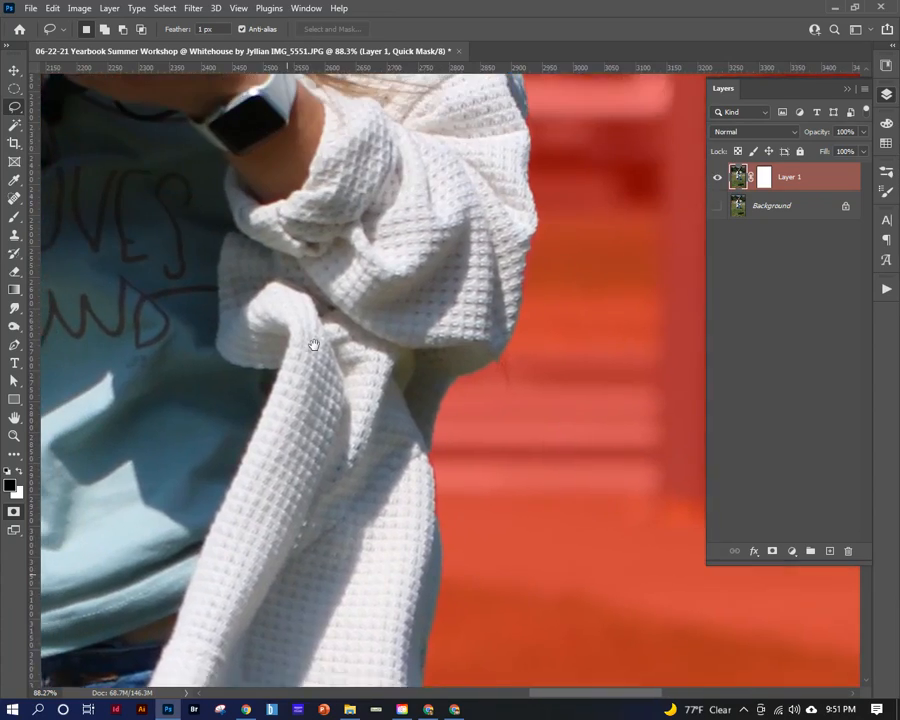
{"action": "left_click_drag", "start_coordinate": [314, 345], "coordinate": [346, 488]}
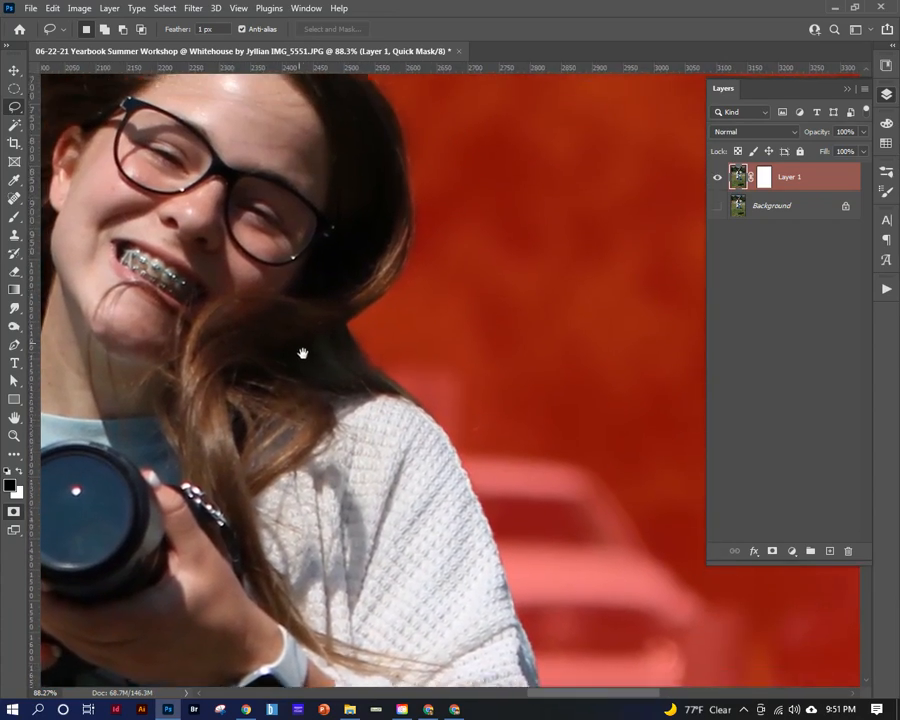
{"action": "left_click_drag", "start_coordinate": [301, 354], "coordinate": [343, 412]}
{"action": "left_click_drag", "start_coordinate": [370, 232], "coordinate": [542, 350]}
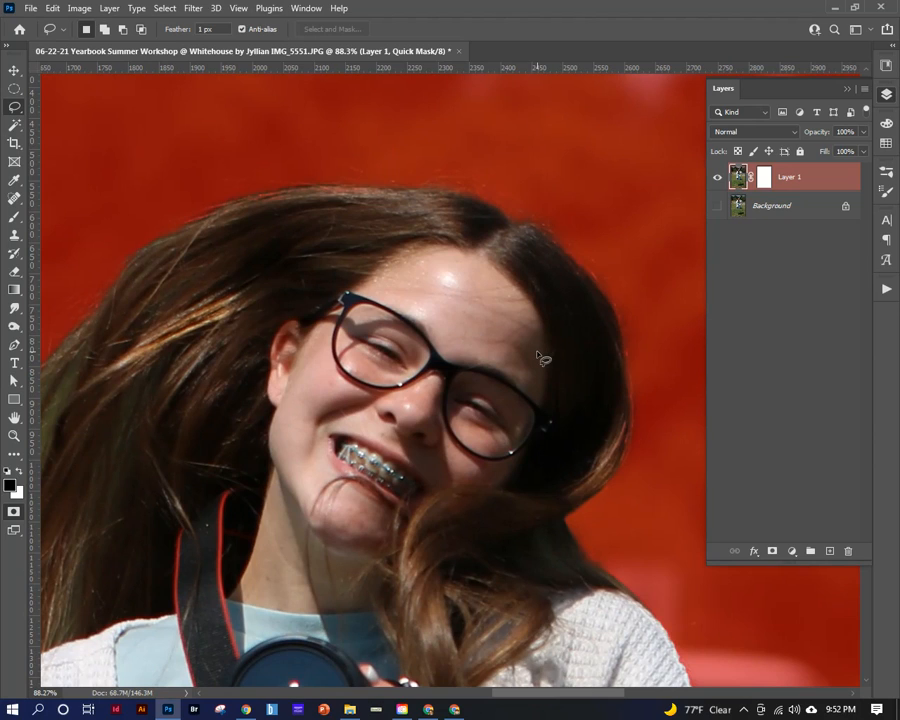
{"action": "left_click_drag", "start_coordinate": [441, 392], "coordinate": [293, 304]}
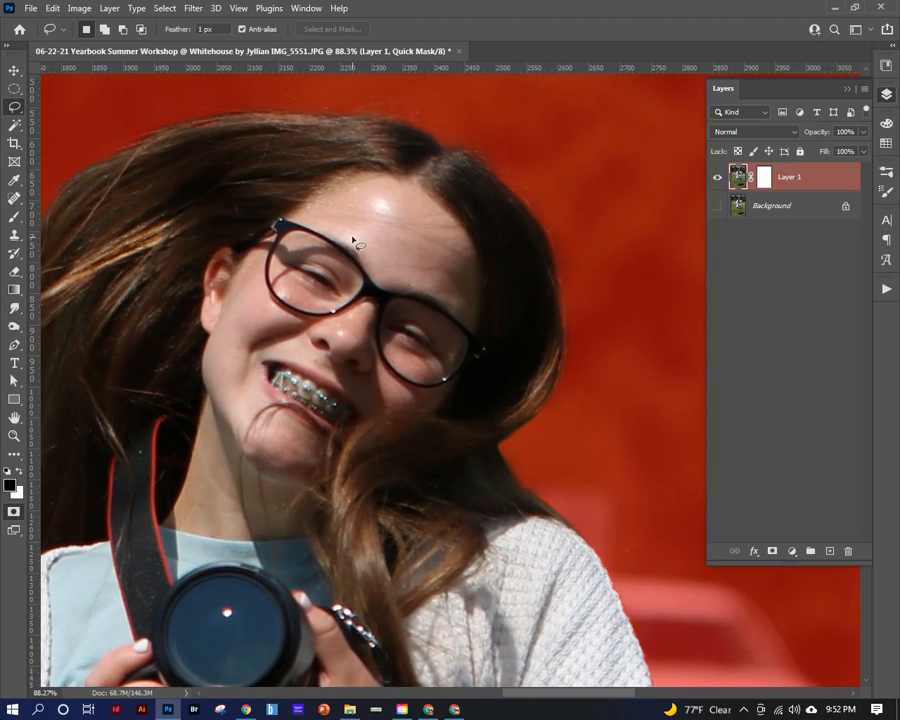
Switch to the Brush tool at 74 px, make a trial mask stroke across the face and undo it.
{"action": "key", "text": "b"}
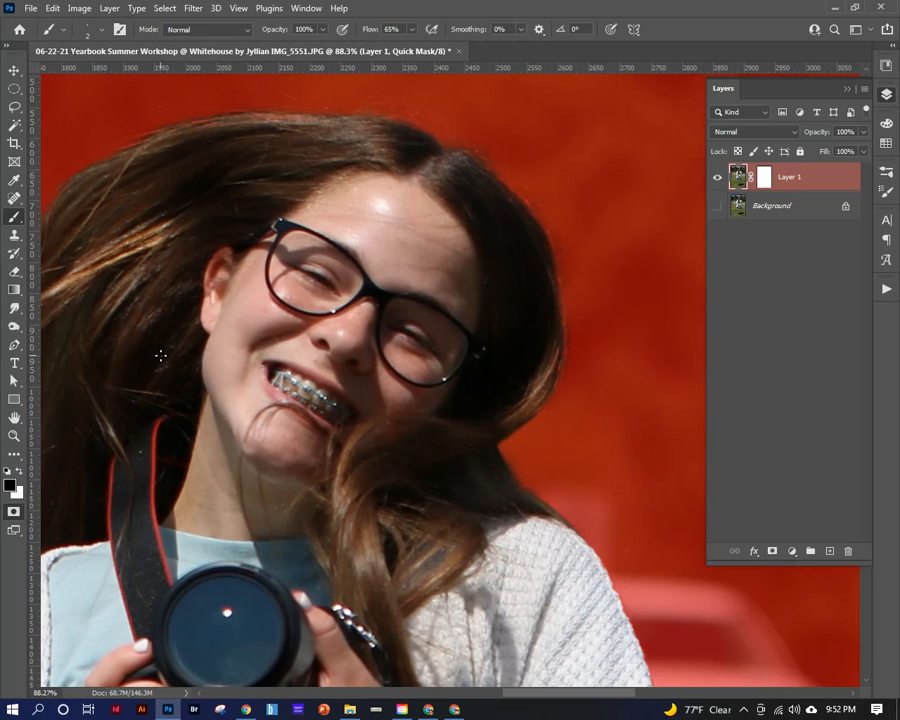
{"action": "right_click", "coordinate": [272, 362], "text": "alt"}
{"action": "left_click_drag", "start_coordinate": [285, 368], "coordinate": [302, 364]}
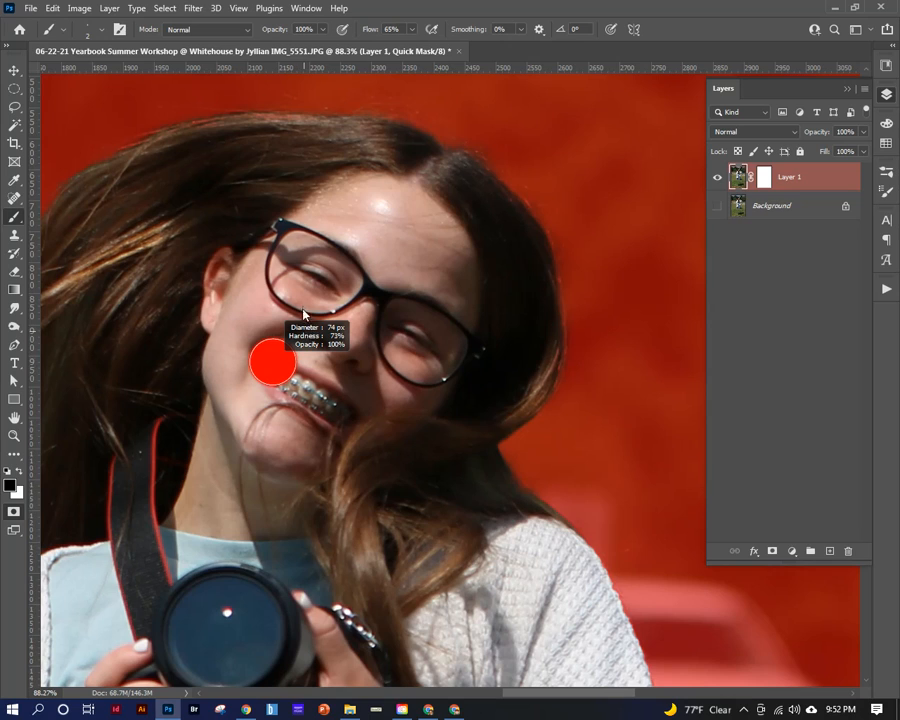
{"action": "left_click_drag", "start_coordinate": [303, 314], "coordinate": [299, 383]}
{"action": "left_click_drag", "start_coordinate": [293, 303], "coordinate": [294, 299]}
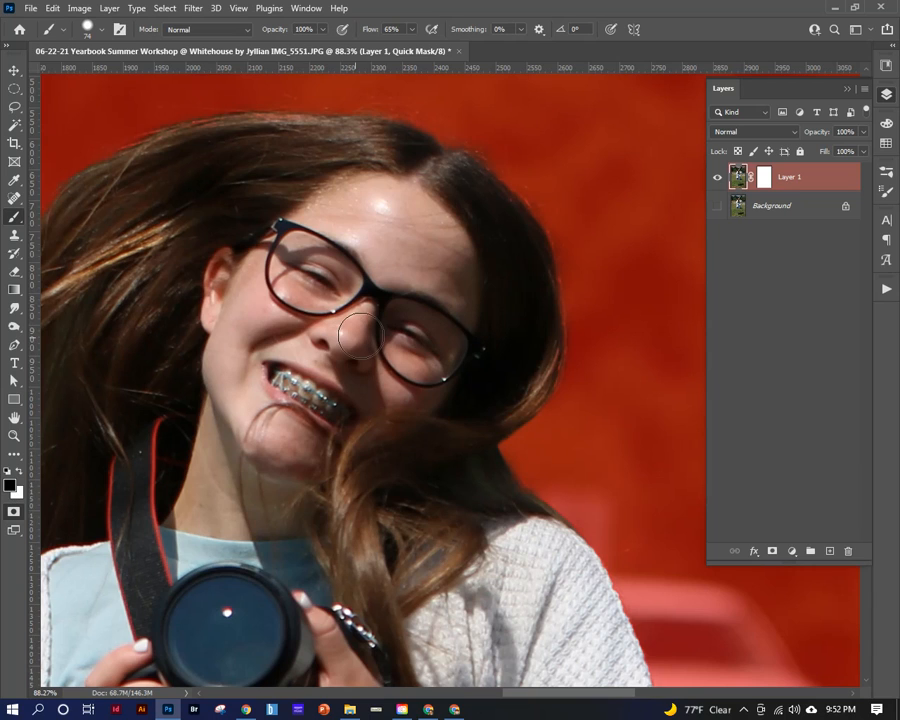
{"action": "mouse_move", "coordinate": [480, 302]}
{"action": "left_mouse_down"}
{"action": "mouse_move", "coordinate": [440, 300]}
{"action": "mouse_move", "coordinate": [294, 344]}
{"action": "mouse_move", "coordinate": [494, 335]}
{"action": "mouse_move", "coordinate": [281, 384]}
{"action": "left_mouse_up"}
{"action": "key", "text": "ctrl+z"}
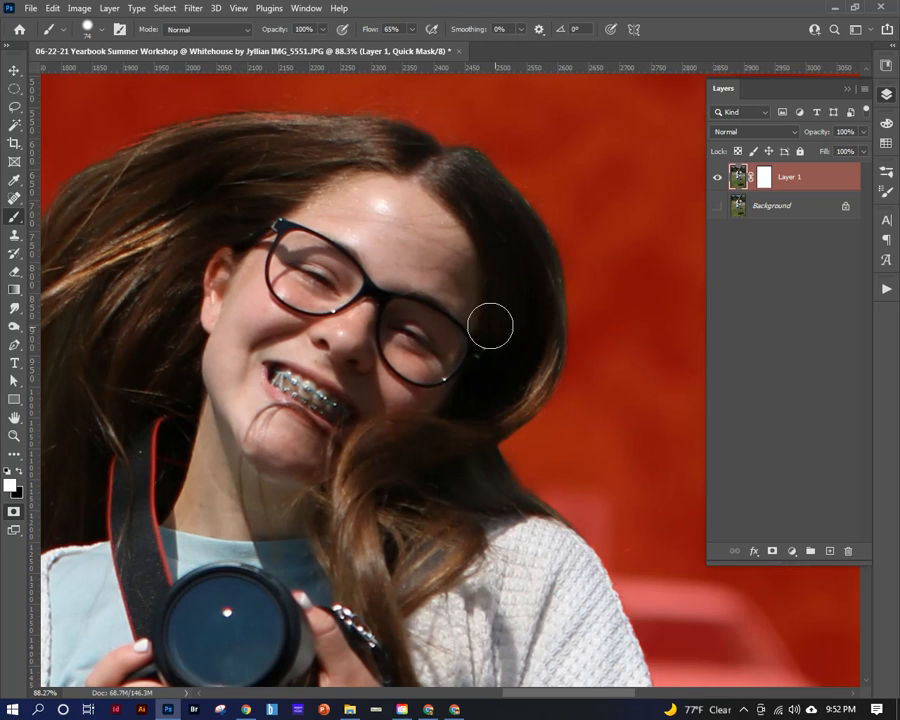
Paint the Quick Mask in black over the upper wispy strands and the greenish background showing between them.
{"action": "left_click_drag", "start_coordinate": [372, 297], "coordinate": [548, 366]}
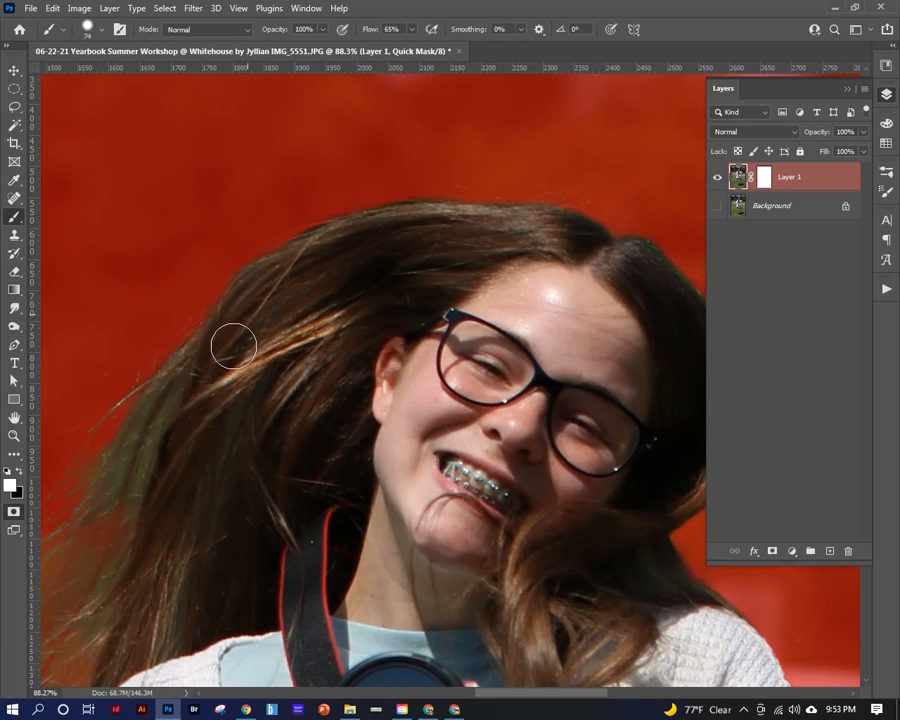
{"action": "left_click_drag", "start_coordinate": [276, 394], "coordinate": [434, 276]}
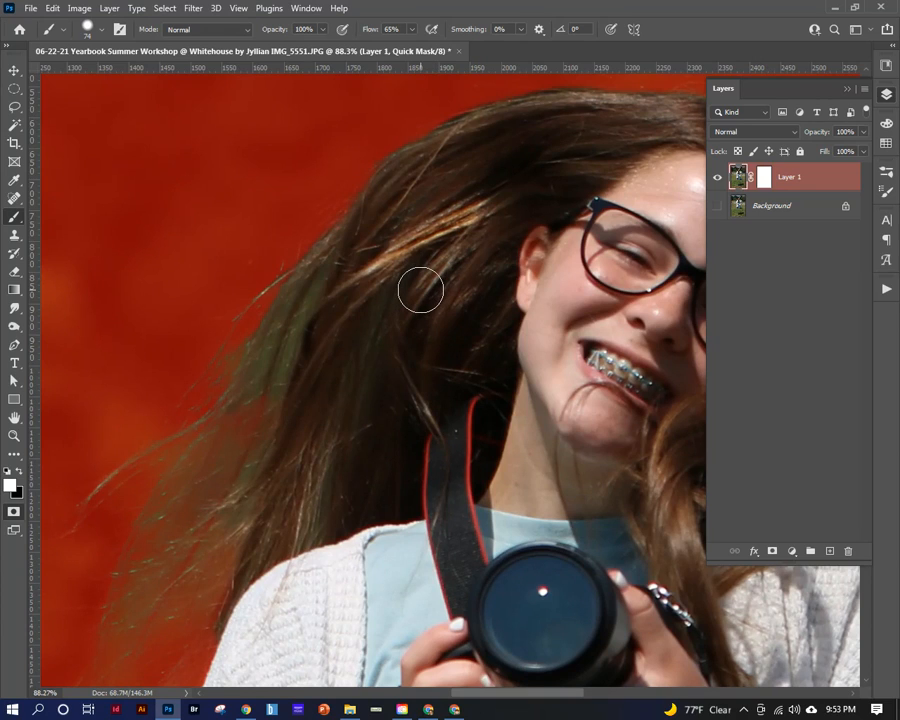
{"action": "key", "text": "x"}
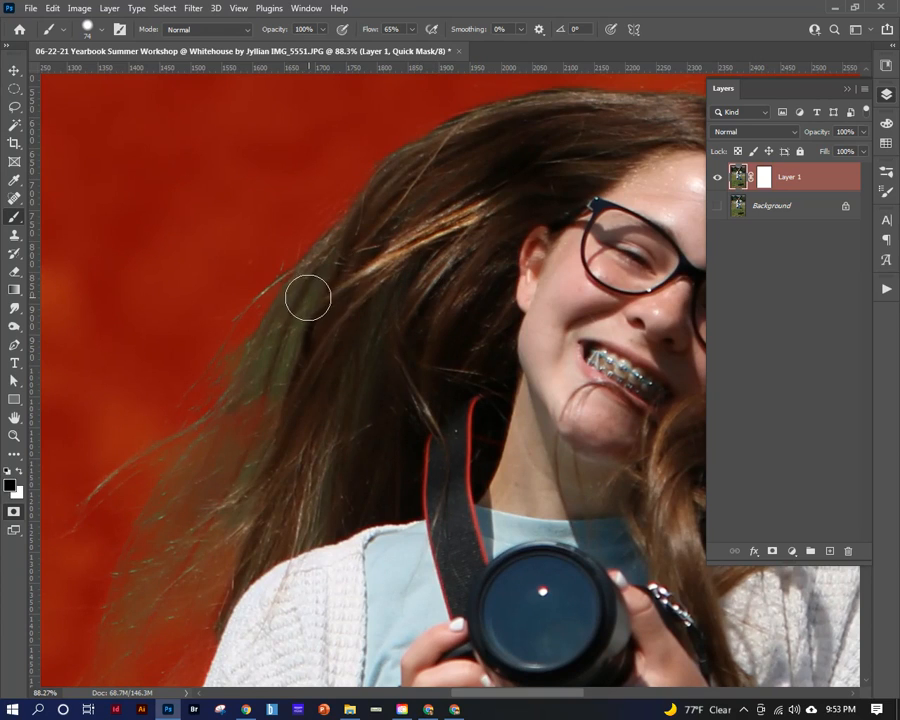
{"action": "mouse_move", "coordinate": [324, 194]}
{"action": "left_mouse_down"}
{"action": "mouse_move", "coordinate": [319, 235]}
{"action": "mouse_move", "coordinate": [261, 378]}
{"action": "mouse_move", "coordinate": [215, 448]}
{"action": "mouse_move", "coordinate": [175, 476]}
{"action": "left_mouse_up"}
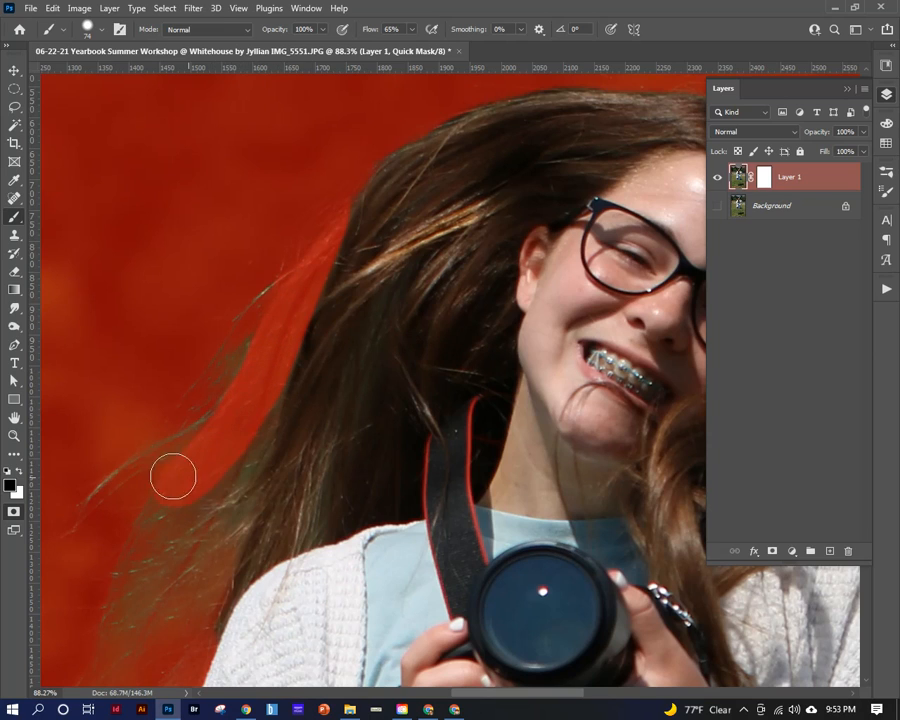
{"action": "mouse_move", "coordinate": [285, 272]}
{"action": "left_mouse_down"}
{"action": "mouse_move", "coordinate": [165, 427]}
{"action": "mouse_move", "coordinate": [82, 506]}
{"action": "mouse_move", "coordinate": [66, 547]}
{"action": "left_mouse_up"}
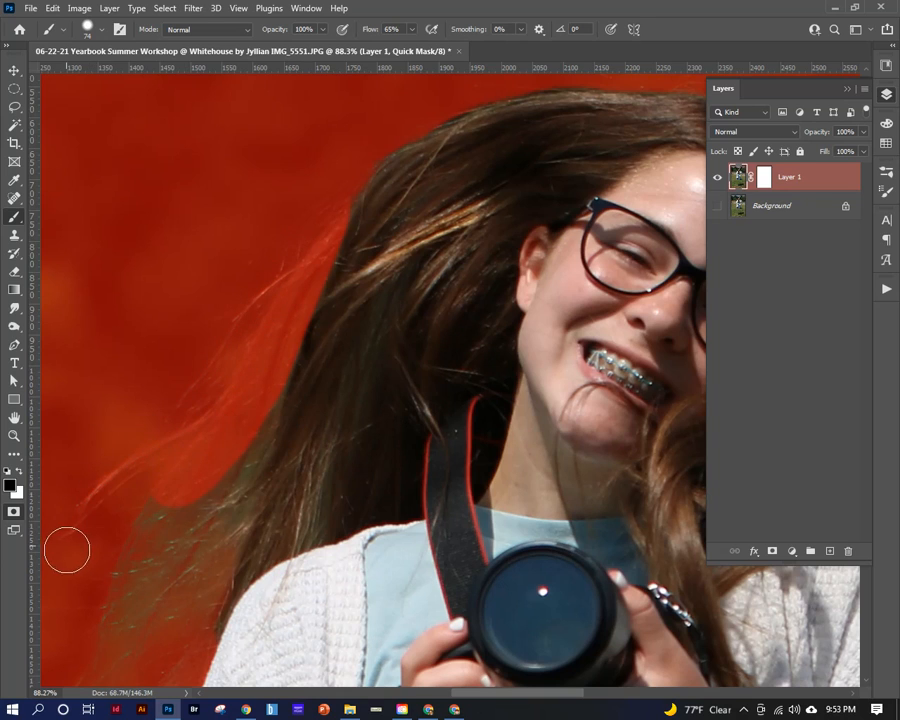
Mask out the remaining lower flyaway strands above the cardigan shoulder with the black brush.
{"action": "left_click_drag", "start_coordinate": [195, 449], "coordinate": [280, 294]}
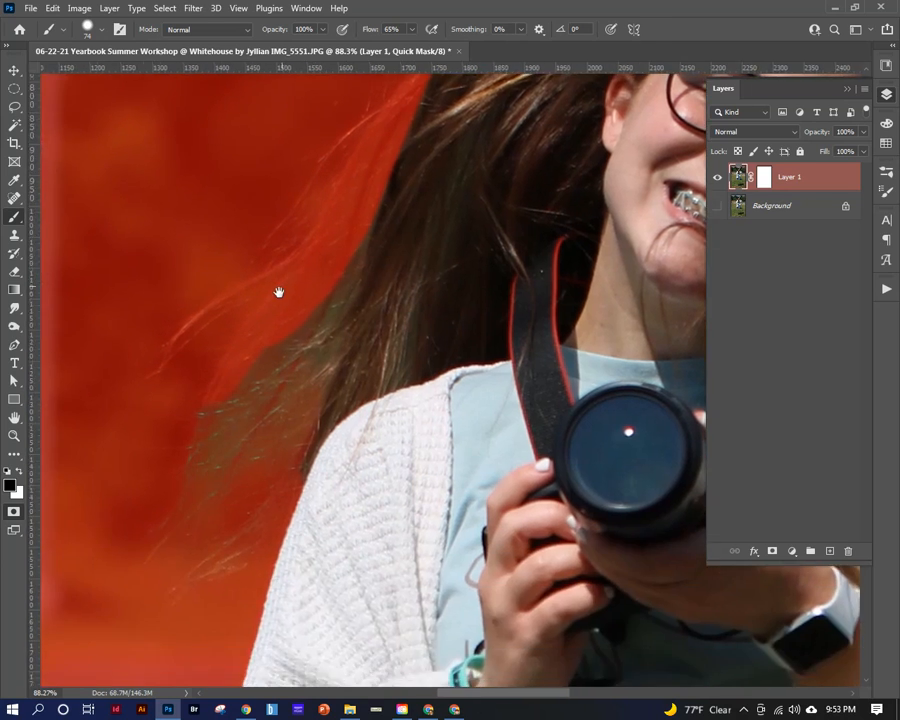
{"action": "mouse_move", "coordinate": [352, 209]}
{"action": "left_mouse_down"}
{"action": "mouse_move", "coordinate": [320, 309]}
{"action": "mouse_move", "coordinate": [226, 380]}
{"action": "mouse_move", "coordinate": [191, 420]}
{"action": "left_mouse_up"}
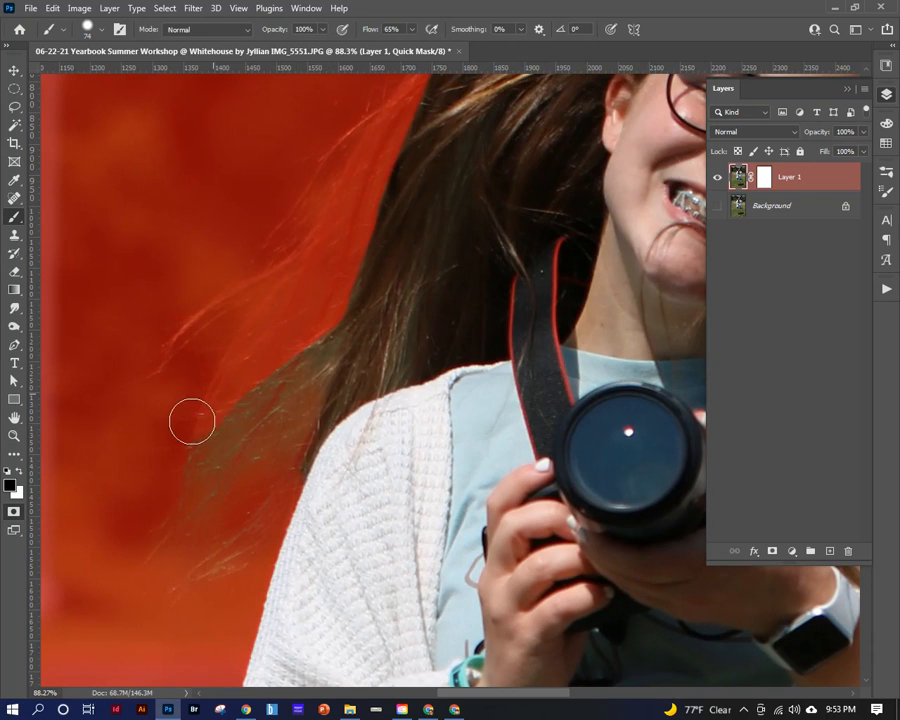
{"action": "mouse_move", "coordinate": [307, 258]}
{"action": "left_mouse_down"}
{"action": "mouse_move", "coordinate": [334, 272]}
{"action": "mouse_move", "coordinate": [328, 304]}
{"action": "mouse_move", "coordinate": [262, 503]}
{"action": "mouse_move", "coordinate": [231, 540]}
{"action": "left_mouse_up"}
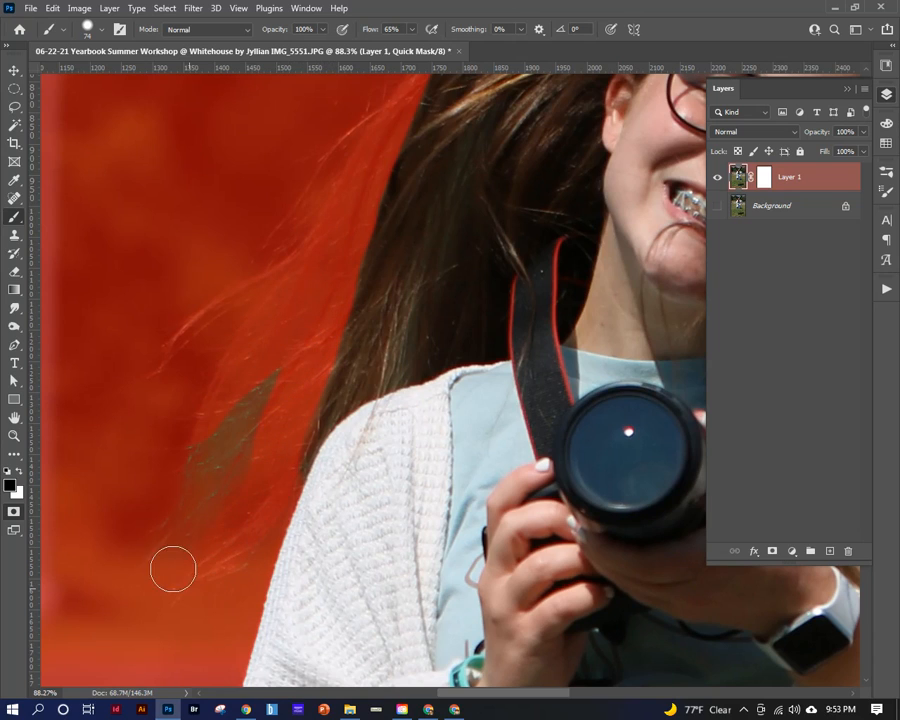
{"action": "mouse_move", "coordinate": [173, 569]}
{"action": "left_mouse_down"}
{"action": "mouse_move", "coordinate": [279, 328]}
{"action": "mouse_move", "coordinate": [212, 433]}
{"action": "mouse_move", "coordinate": [161, 580]}
{"action": "mouse_move", "coordinate": [216, 464]}
{"action": "mouse_move", "coordinate": [266, 396]}
{"action": "mouse_move", "coordinate": [216, 548]}
{"action": "mouse_move", "coordinate": [263, 457]}
{"action": "mouse_move", "coordinate": [268, 517]}
{"action": "mouse_move", "coordinate": [215, 571]}
{"action": "mouse_move", "coordinate": [167, 581]}
{"action": "left_mouse_up"}
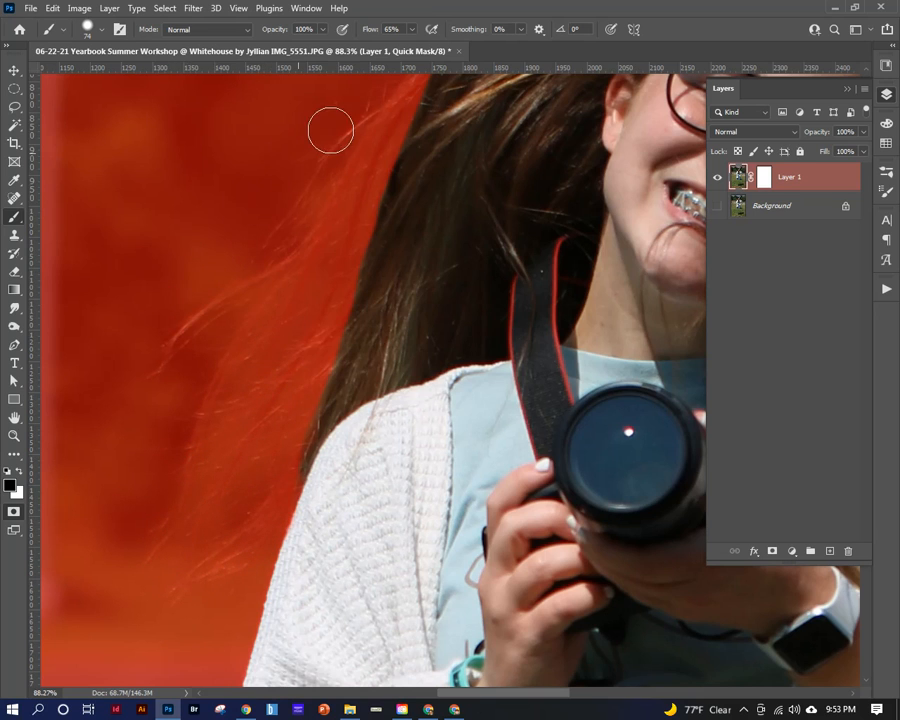
Switch to the Smudge tool beside the masked upper hair edge and set its strength to 100%.
{"action": "left_click_drag", "start_coordinate": [310, 209], "coordinate": [241, 362]}
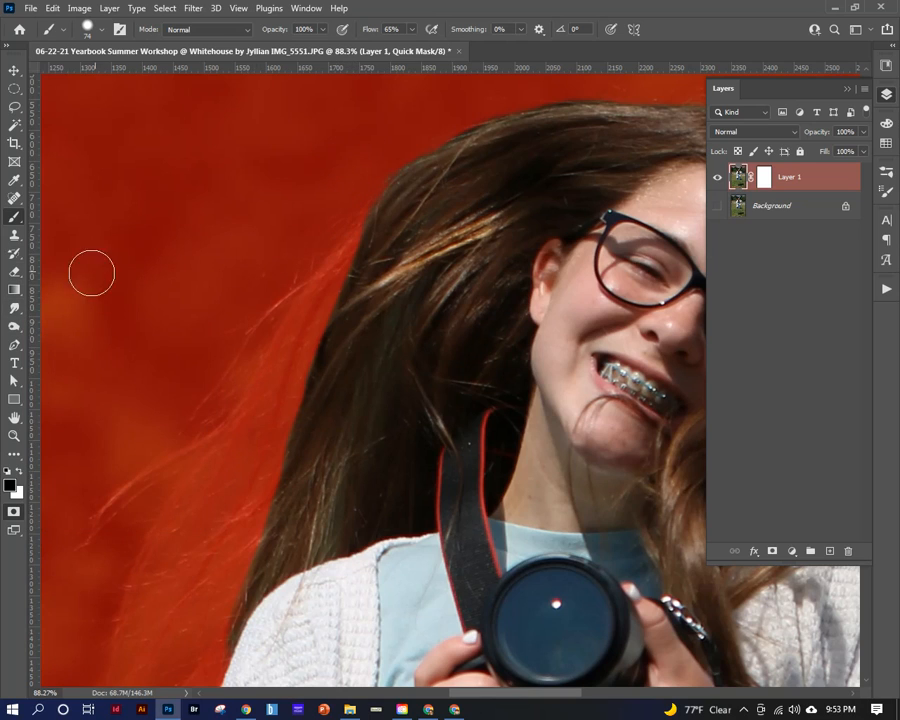
{"action": "left_click", "coordinate": [14, 311]}
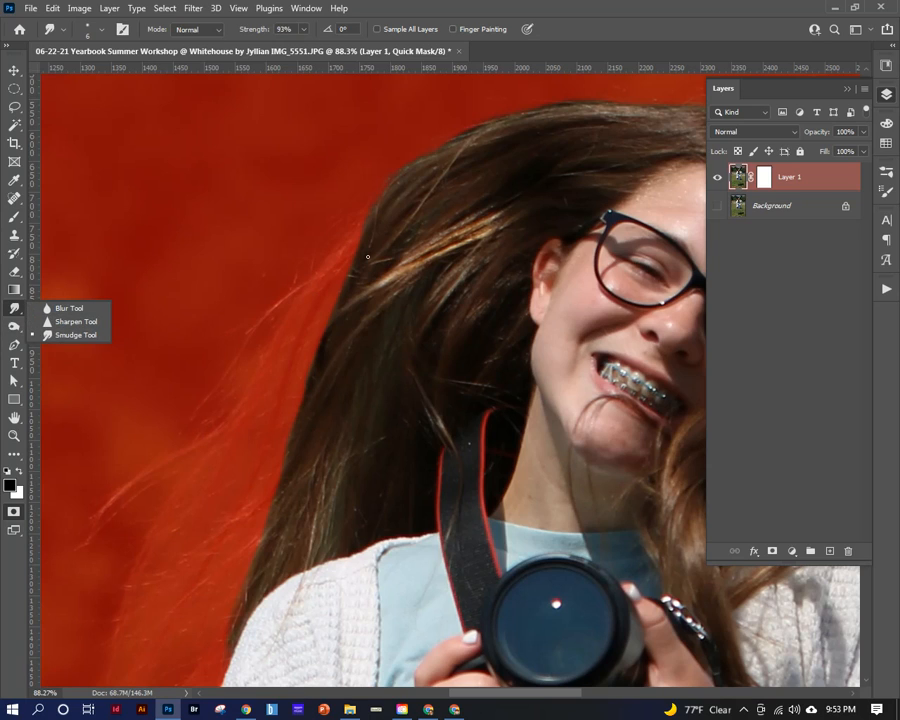
{"action": "left_click", "coordinate": [304, 31]}
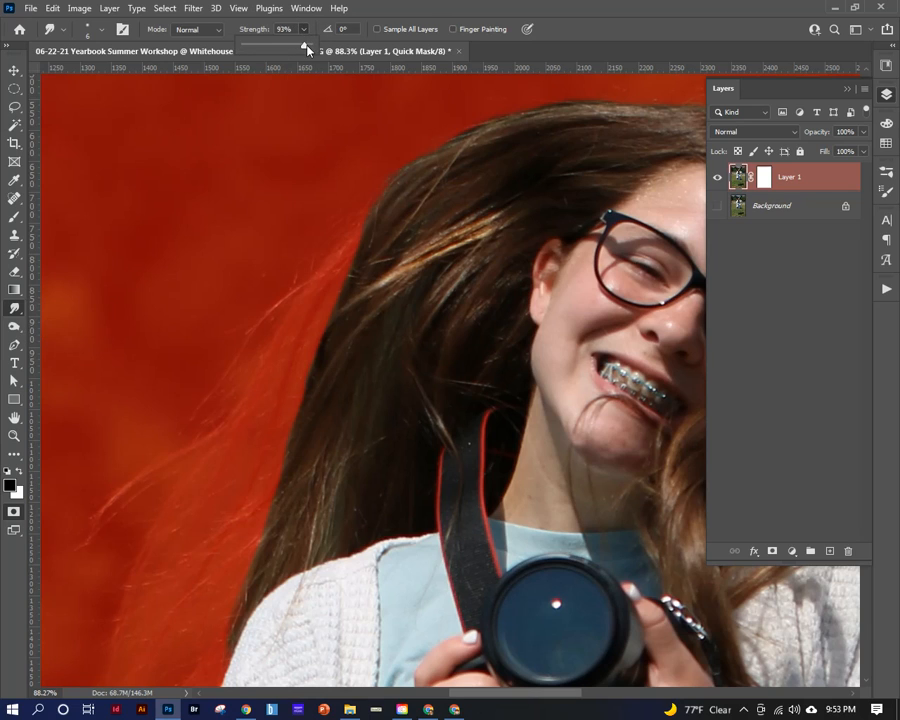
{"action": "left_click_drag", "start_coordinate": [306, 46], "coordinate": [314, 46]}
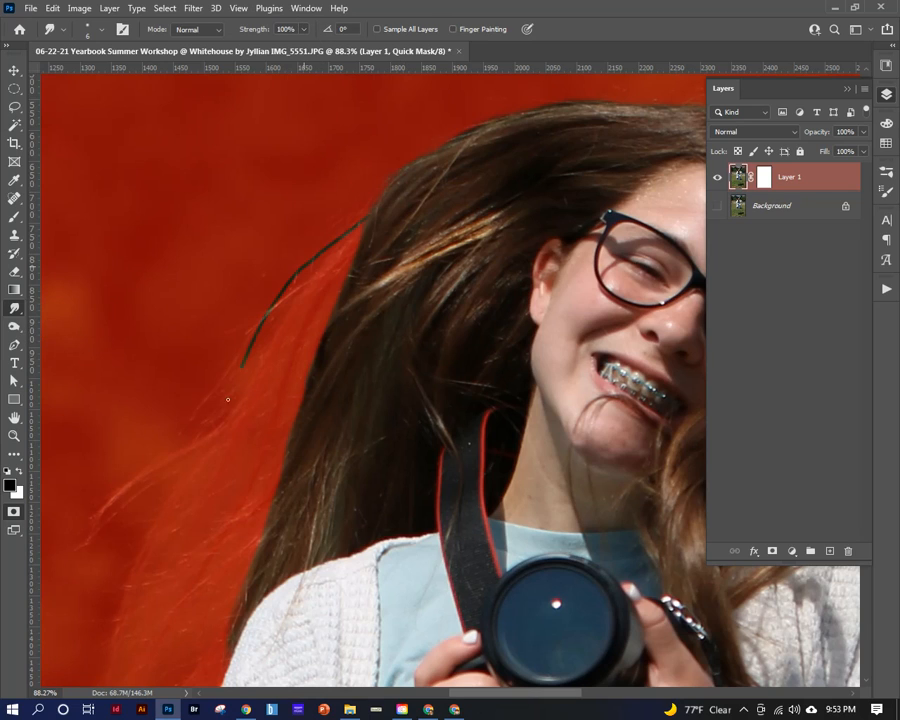
Undo the first smudged strand and try pulling a longer one from the upper hair edge down through the masked area.
{"action": "key", "text": "ctrl+z"}
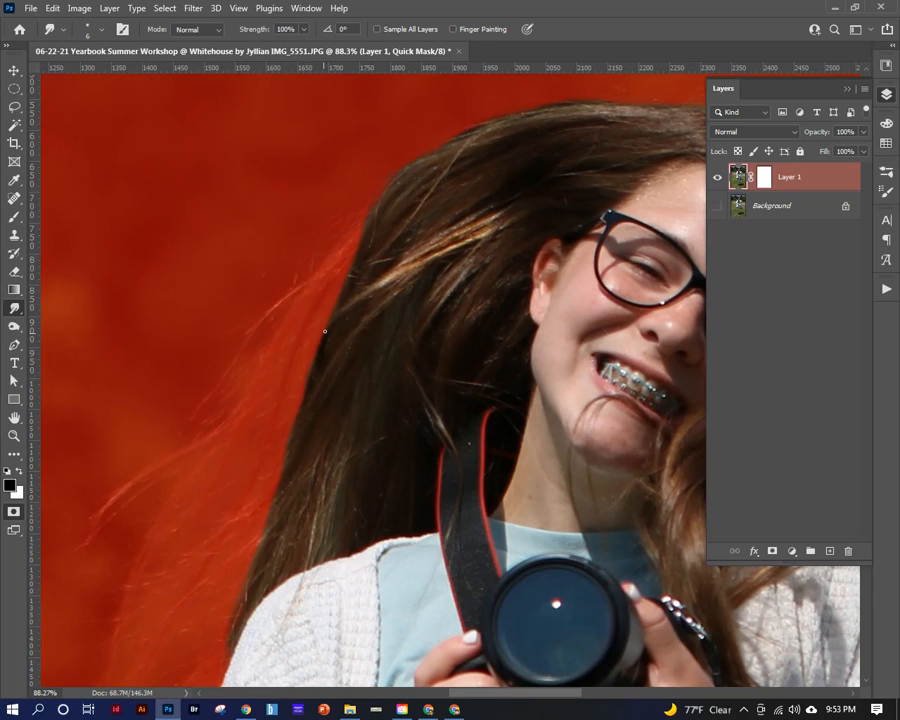
{"action": "mouse_move", "coordinate": [378, 258]}
{"action": "left_mouse_down"}
{"action": "mouse_move", "coordinate": [420, 268]}
{"action": "mouse_move", "coordinate": [410, 272]}
{"action": "mouse_move", "coordinate": [398, 325]}
{"action": "mouse_move", "coordinate": [398, 127]}
{"action": "mouse_move", "coordinate": [383, 324]}
{"action": "mouse_move", "coordinate": [382, 204]}
{"action": "mouse_move", "coordinate": [378, 372]}
{"action": "left_mouse_up"}
{"action": "mouse_move", "coordinate": [368, 491]}
{"action": "left_mouse_down"}
{"action": "mouse_move", "coordinate": [376, 175]}
{"action": "mouse_move", "coordinate": [366, 201]}
{"action": "mouse_move", "coordinate": [325, 209]}
{"action": "mouse_move", "coordinate": [324, 177]}
{"action": "left_mouse_up"}
{"action": "left_click_drag", "start_coordinate": [352, 252], "coordinate": [133, 570]}
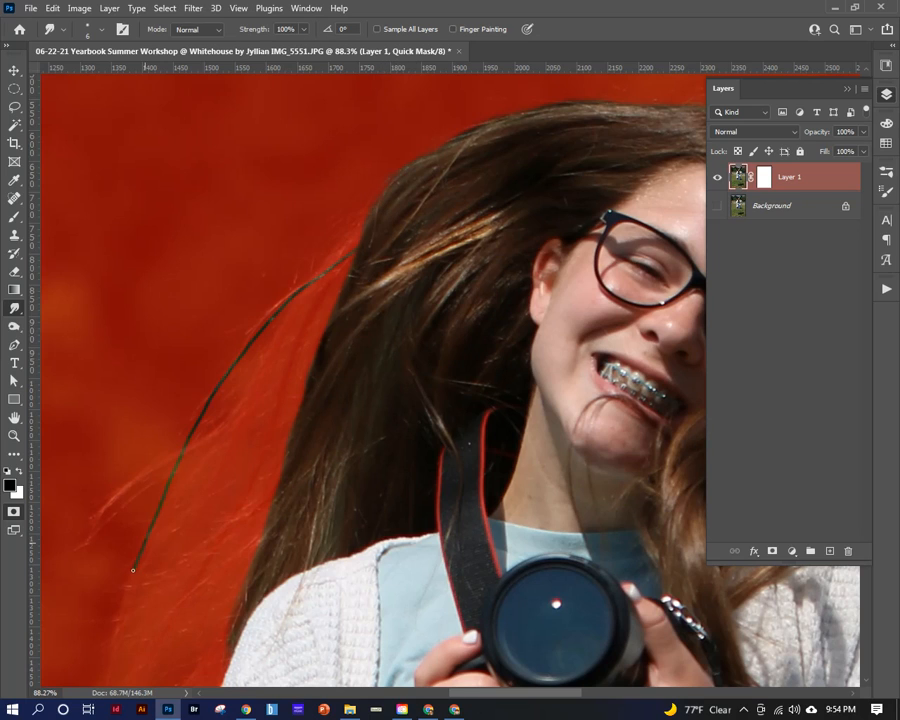
Set the Smudge strength to 90% and smudge a short strand at the upper outer edge of the hair.
{"action": "left_click", "coordinate": [306, 31]}
{"action": "left_click_drag", "start_coordinate": [305, 47], "coordinate": [297, 47]}
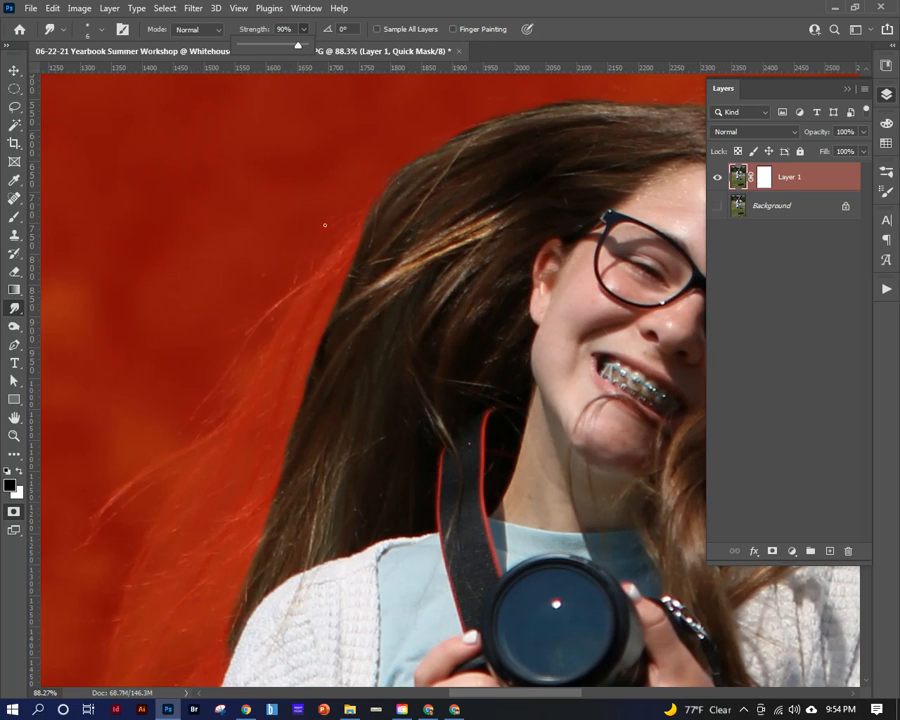
{"action": "left_click", "coordinate": [396, 211]}
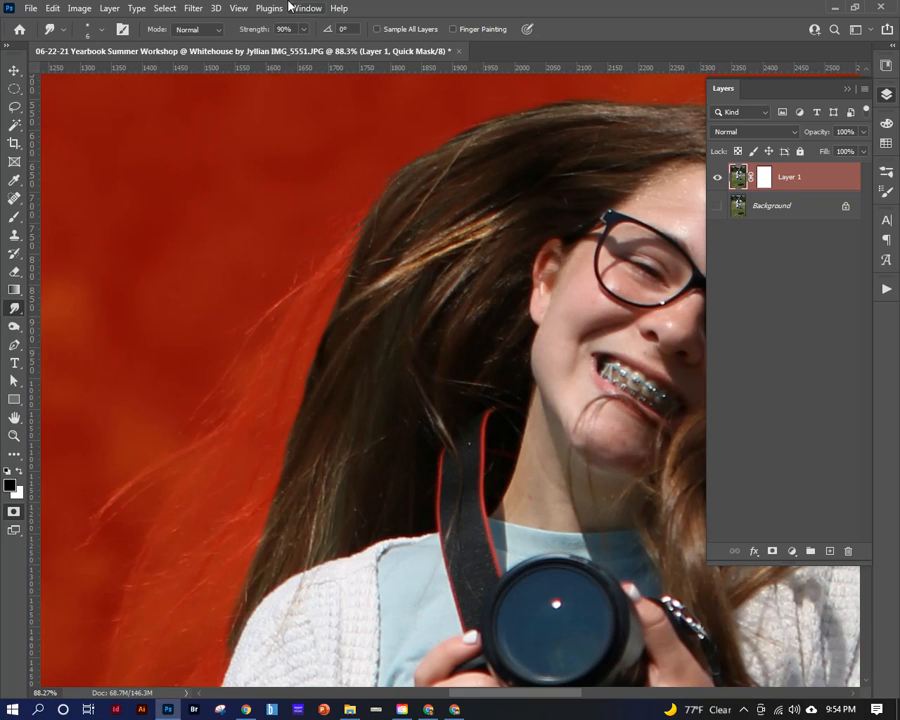
Set the Smudge strength to 98% and pull thin strands outward along the hair edge into the masked area.
{"action": "left_click", "coordinate": [305, 30]}
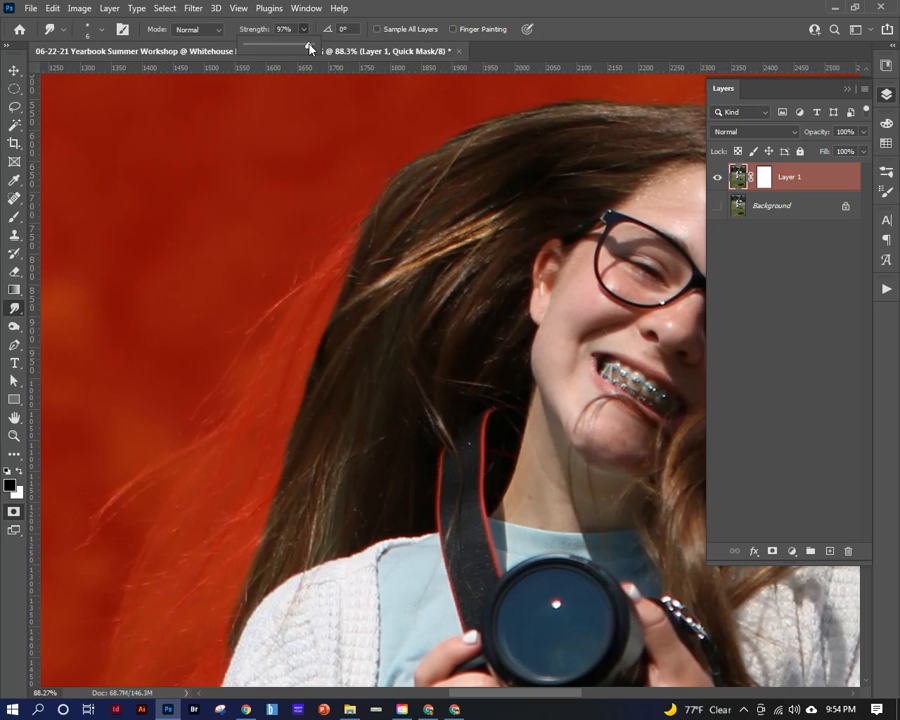
{"action": "mouse_move", "coordinate": [360, 246]}
{"action": "left_mouse_down"}
{"action": "mouse_move", "coordinate": [311, 327]}
{"action": "mouse_move", "coordinate": [274, 472]}
{"action": "left_mouse_up"}
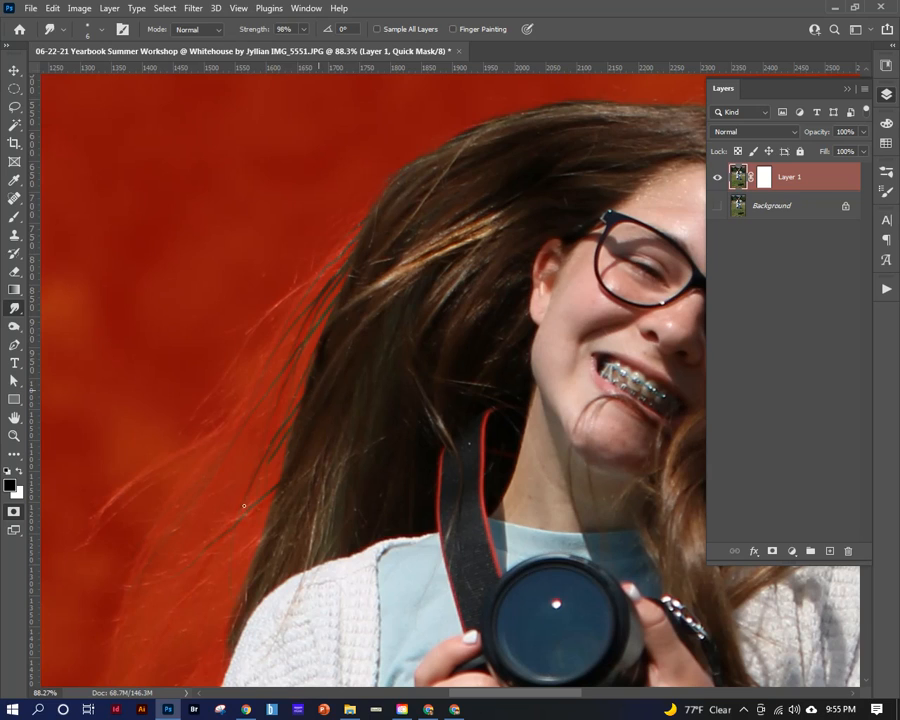
{"action": "right_click", "coordinate": [13, 310]}
{"action": "left_click", "coordinate": [46, 306]}
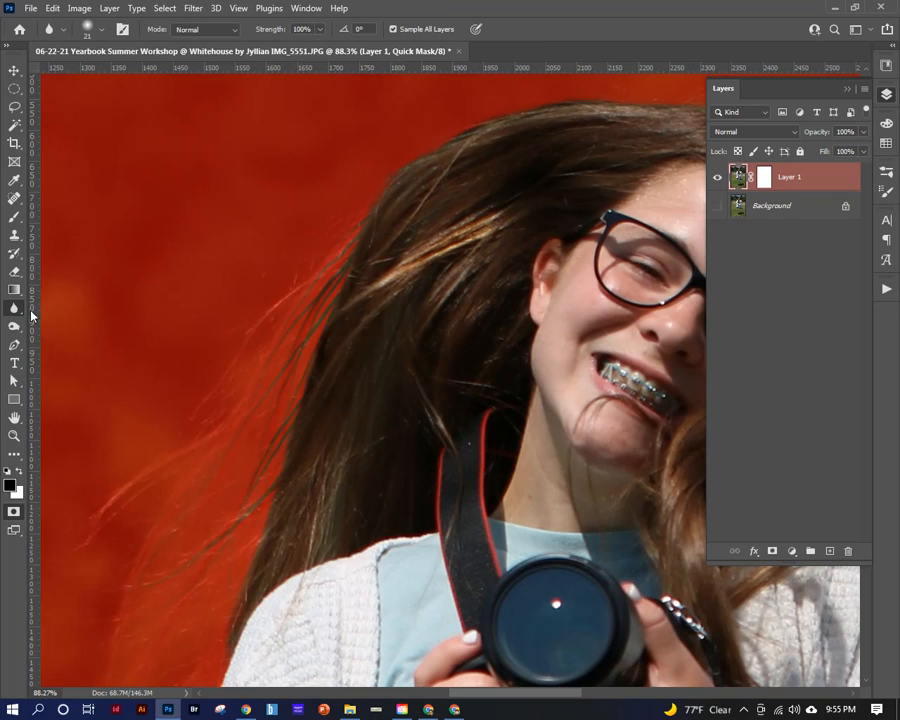
{"action": "right_click", "coordinate": [18, 312]}
{"action": "left_click", "coordinate": [48, 334]}
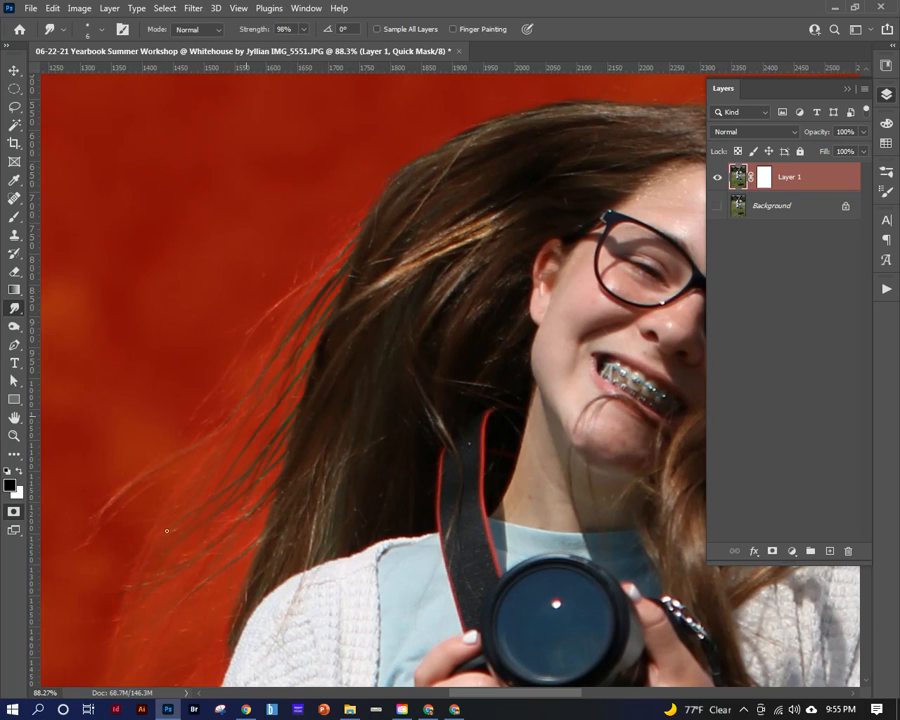
Smudge more fine strands from the lower hair down over the cardigan shoulder and convert the Quick Mask back into a selection.
{"action": "left_click_drag", "start_coordinate": [329, 368], "coordinate": [376, 234]}
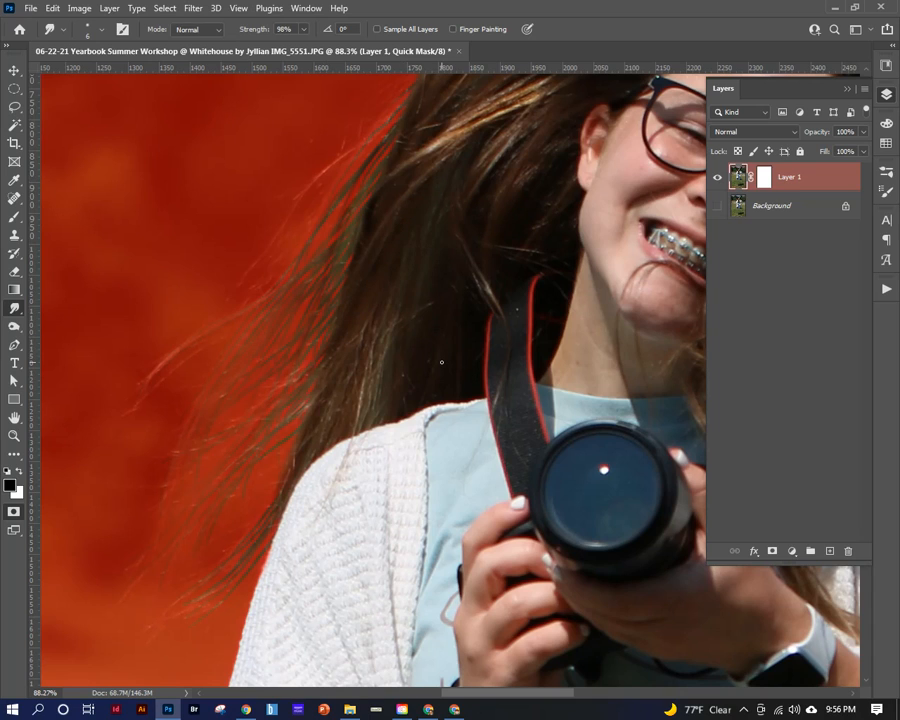
{"action": "left_click", "coordinate": [405, 355], "text": "alt"}
{"action": "left_click", "coordinate": [405, 355], "text": "alt"}
{"action": "left_click", "coordinate": [405, 355], "text": "alt"}
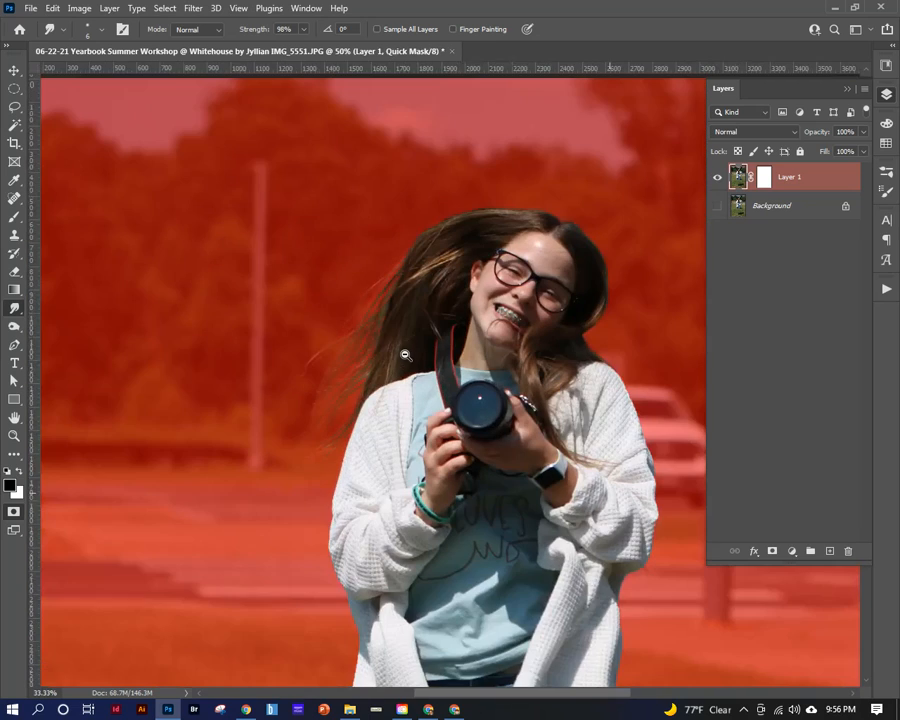
{"action": "left_click_drag", "start_coordinate": [331, 372], "coordinate": [437, 302]}
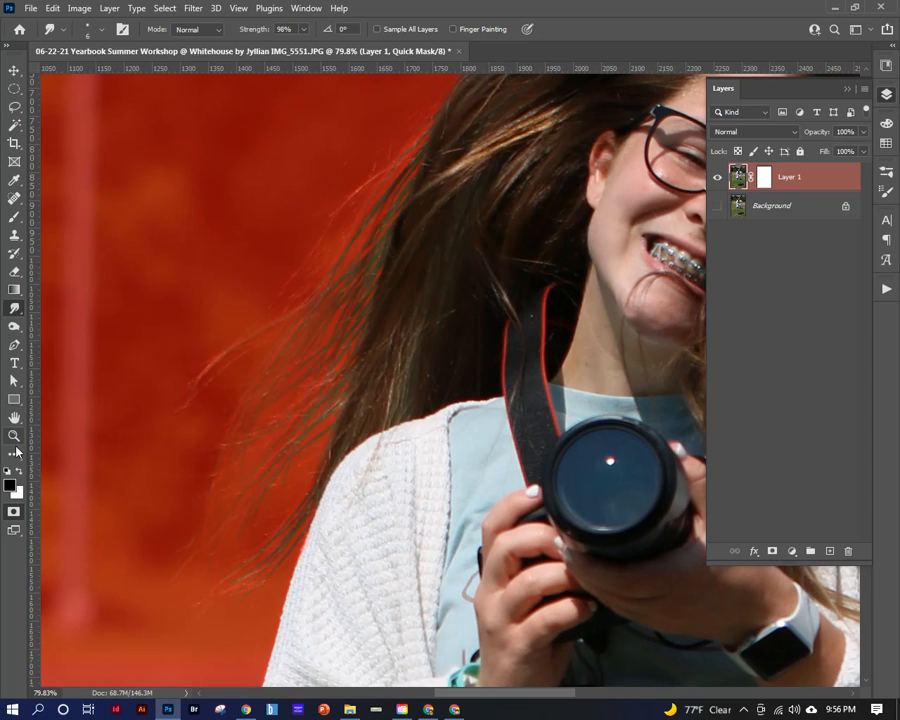
{"action": "left_click", "coordinate": [13, 511]}
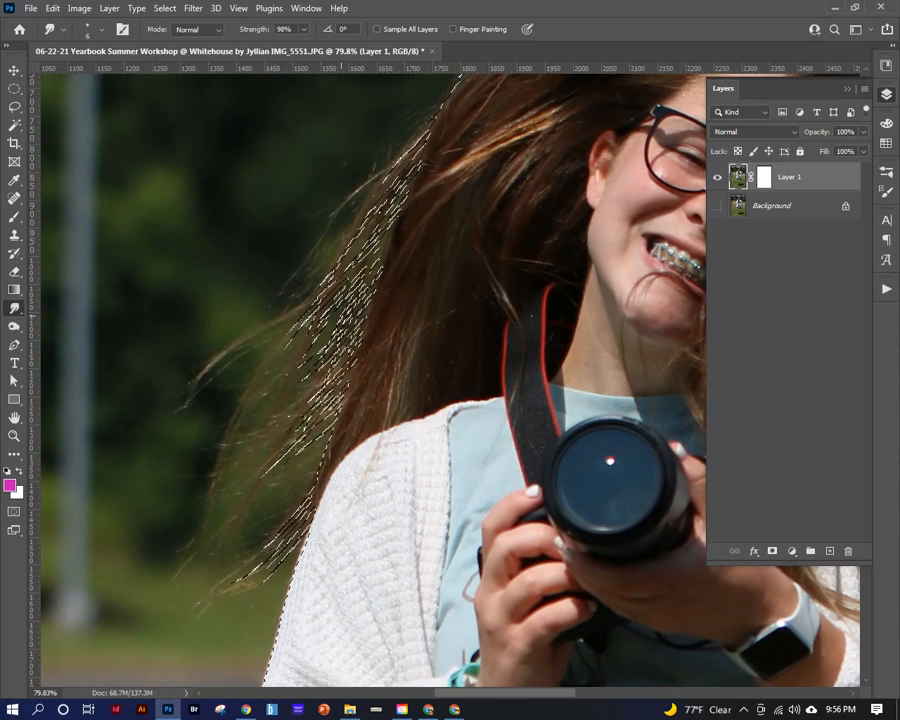
Invert the selection on Layer 1 to select the background around the jumping girl instead of the girl.
{"action": "key", "text": "ctrl+0"}
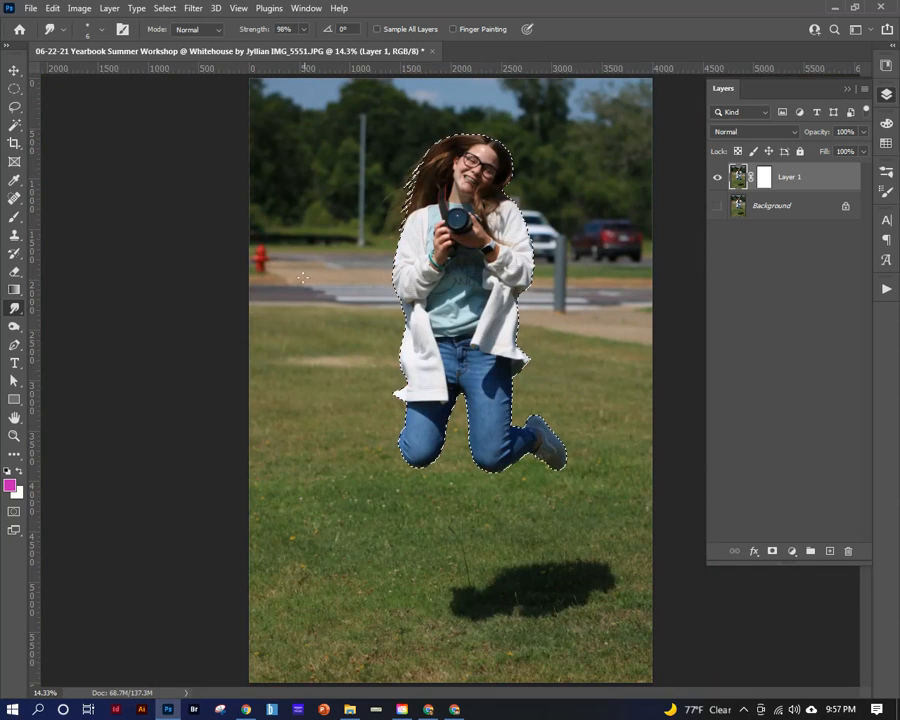
{"action": "left_click", "coordinate": [764, 179]}
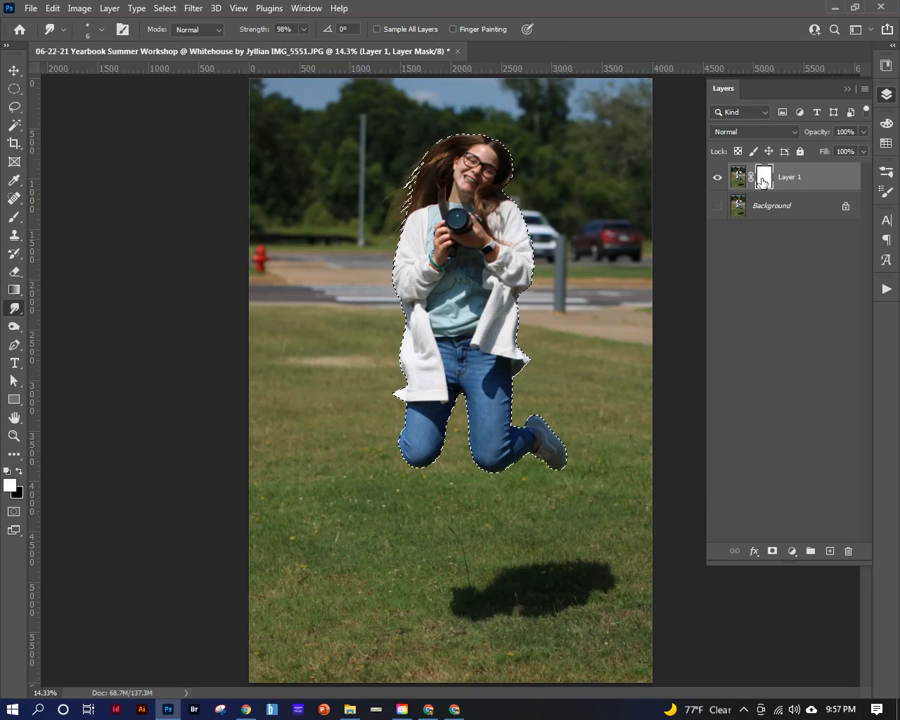
{"action": "left_click", "coordinate": [739, 179]}
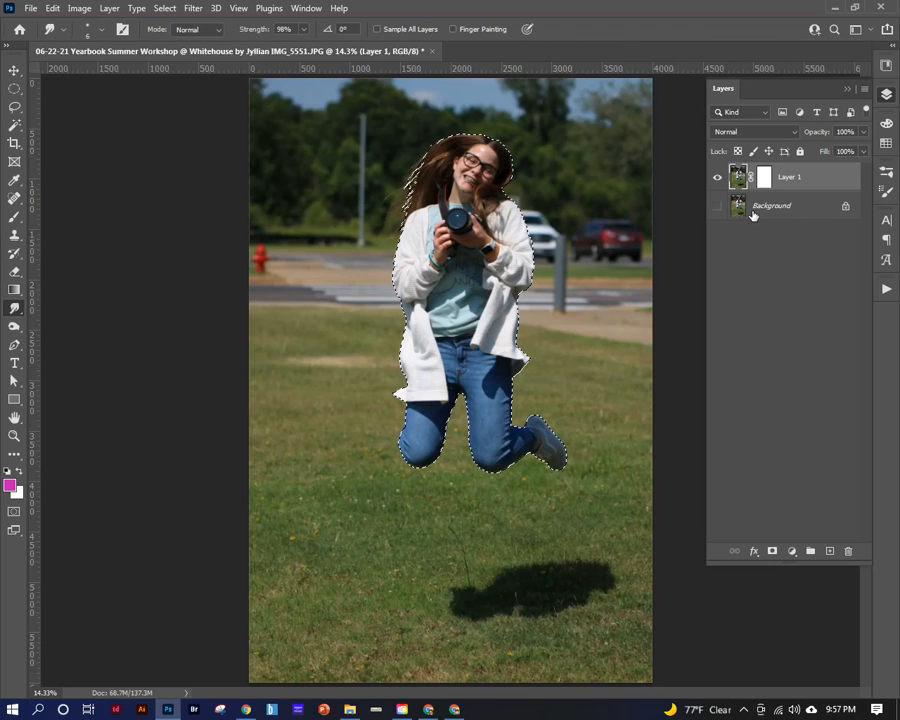
{"action": "key", "text": "ctrl+shift+i"}
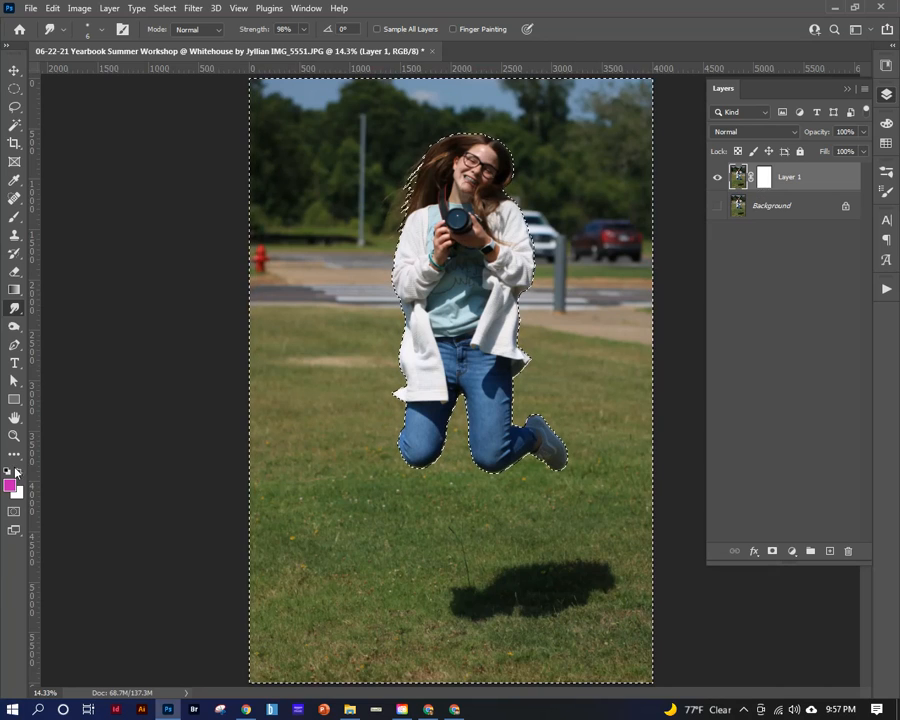
Try filling the selected background directly on Layer 1's image with black, and undo the fill.
{"action": "key", "text": "d"}
{"action": "key", "text": "alt+BackSpace"}
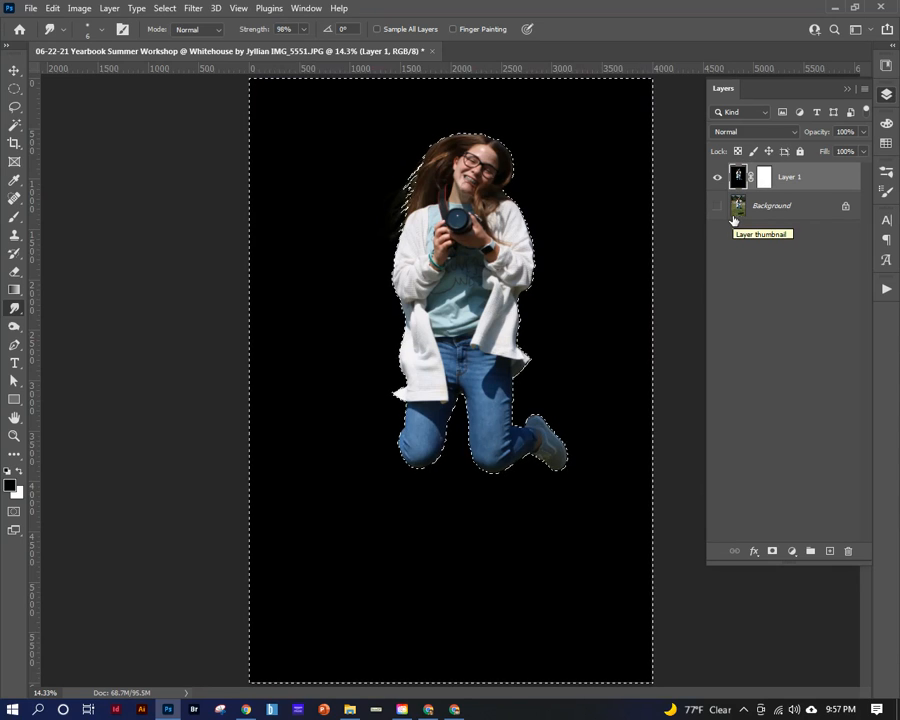
{"action": "key", "text": "ctrl+z"}
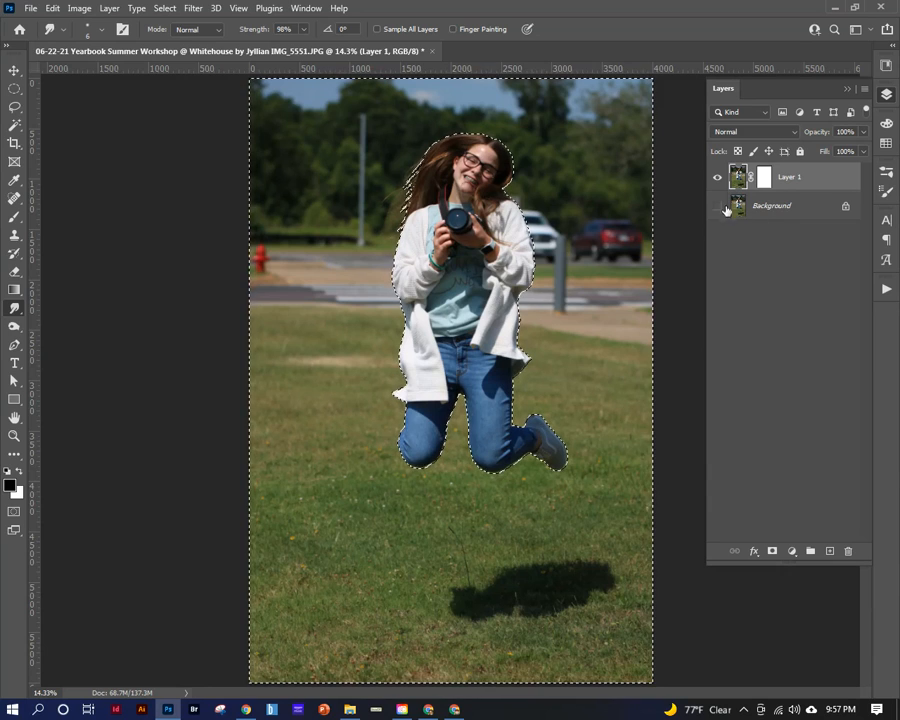
Fill the selected background area of Layer 1's mask with black to hide it, and deselect.
{"action": "left_click", "coordinate": [765, 179]}
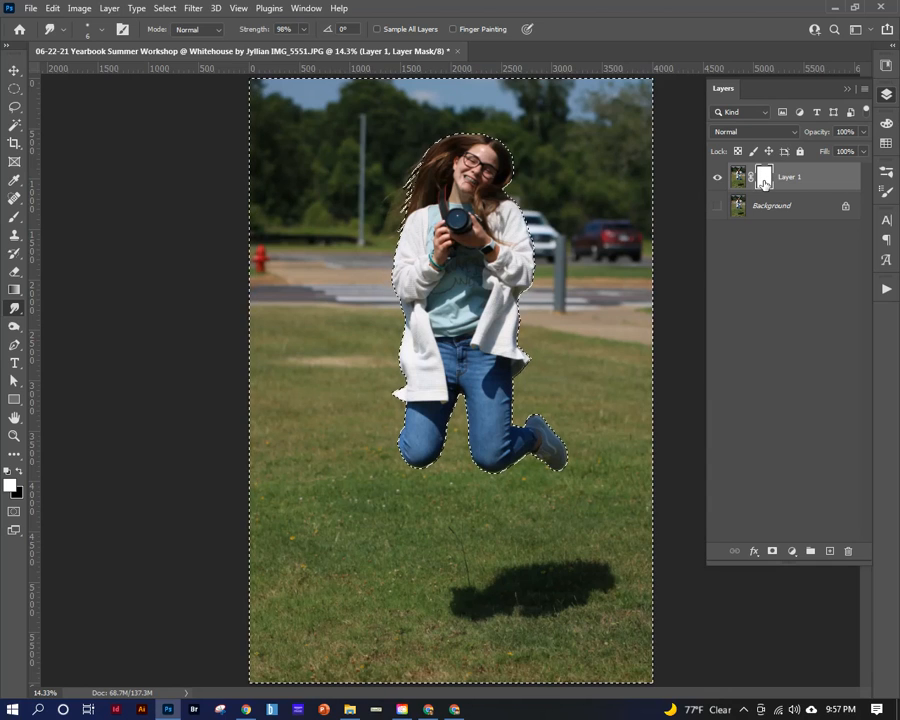
{"action": "key", "text": "x"}
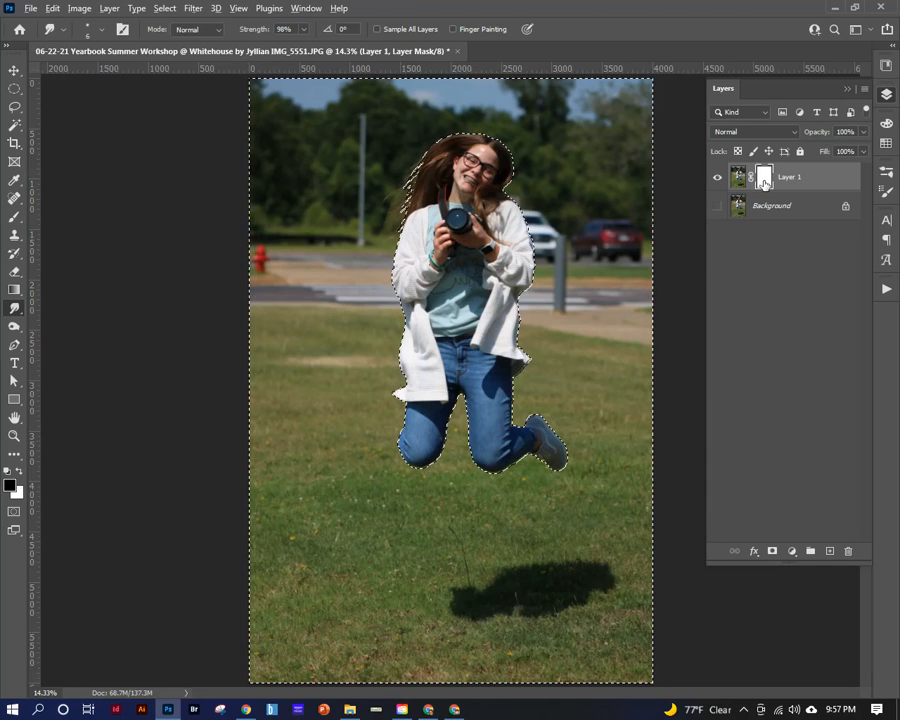
{"action": "key", "text": "alt+BackSpace"}
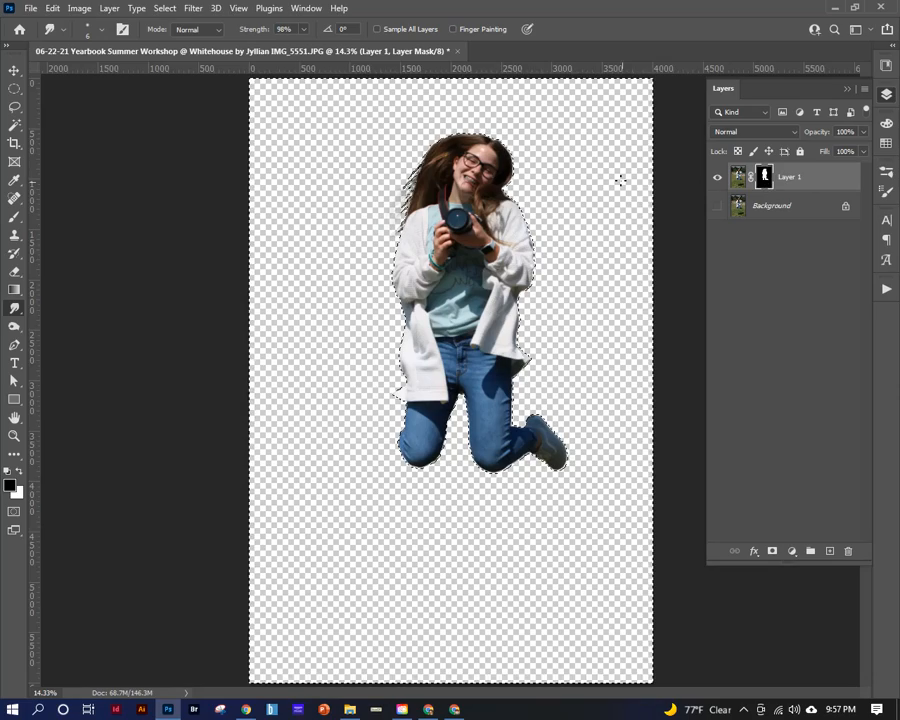
{"action": "scroll", "coordinate": [415, 199], "scroll_direction": "up", "scroll_amount": 3}
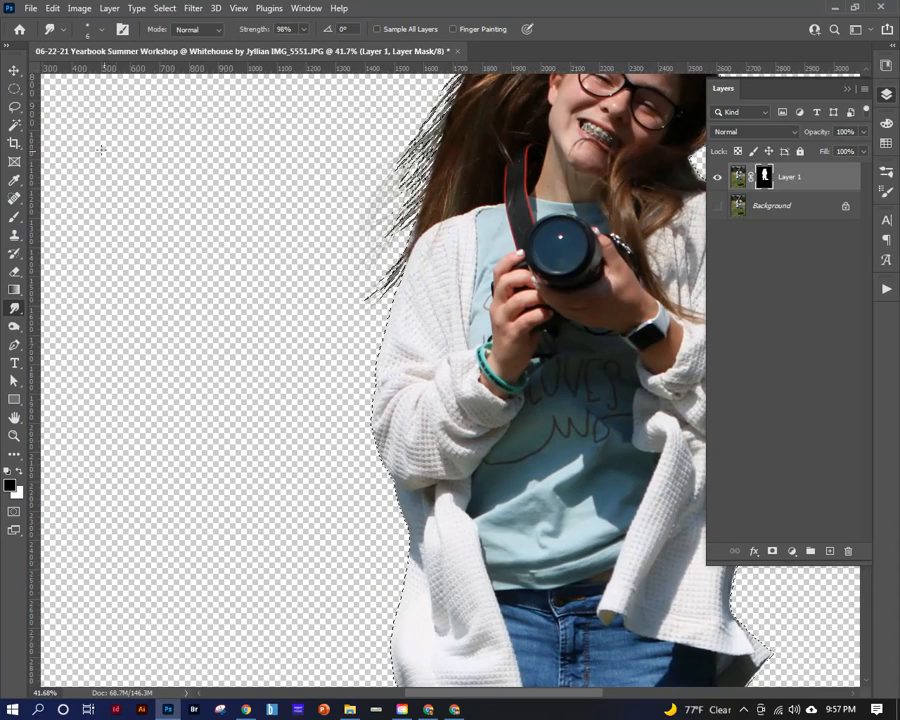
{"action": "key", "text": "ctrl+d"}
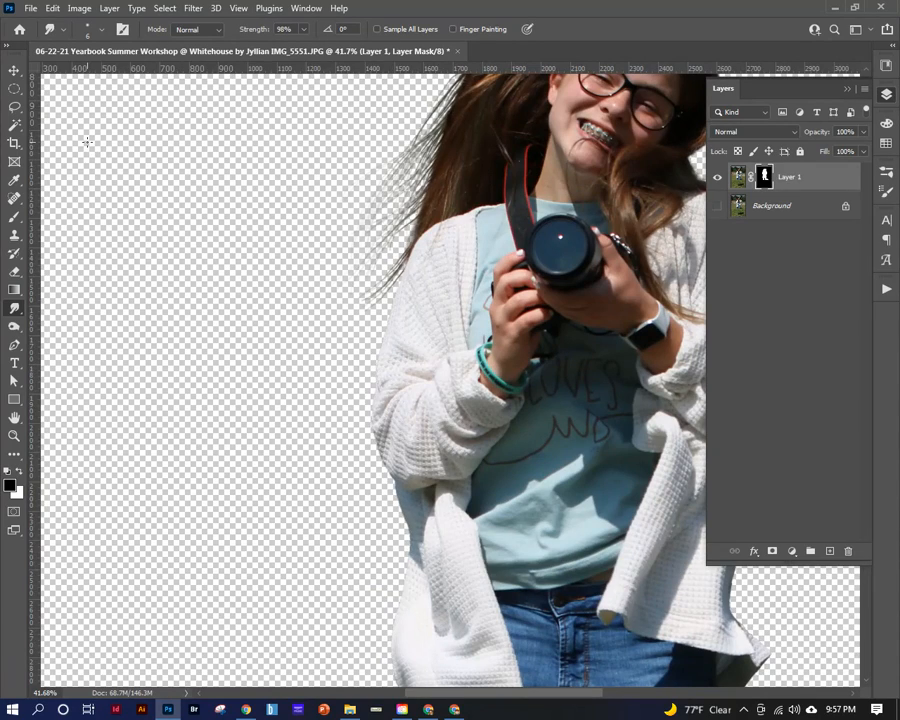
Switch to the Blur tool with Layer 1's mask active and enlarge its brush to 237 px.
{"action": "left_click_drag", "start_coordinate": [378, 205], "coordinate": [265, 356]}
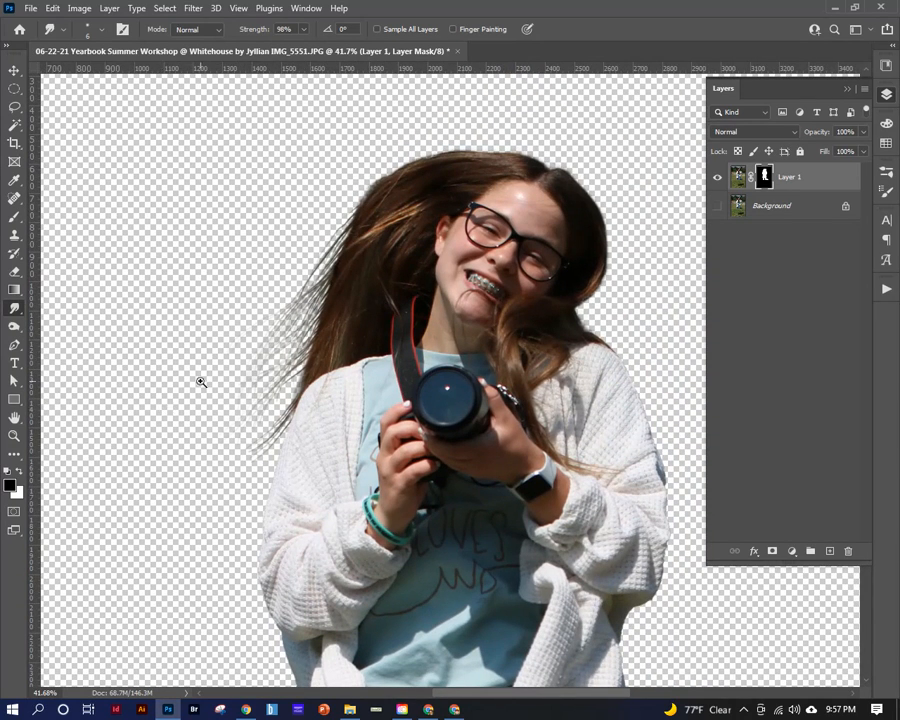
{"action": "scroll", "coordinate": [312, 303], "scroll_direction": "up", "scroll_amount": 1}
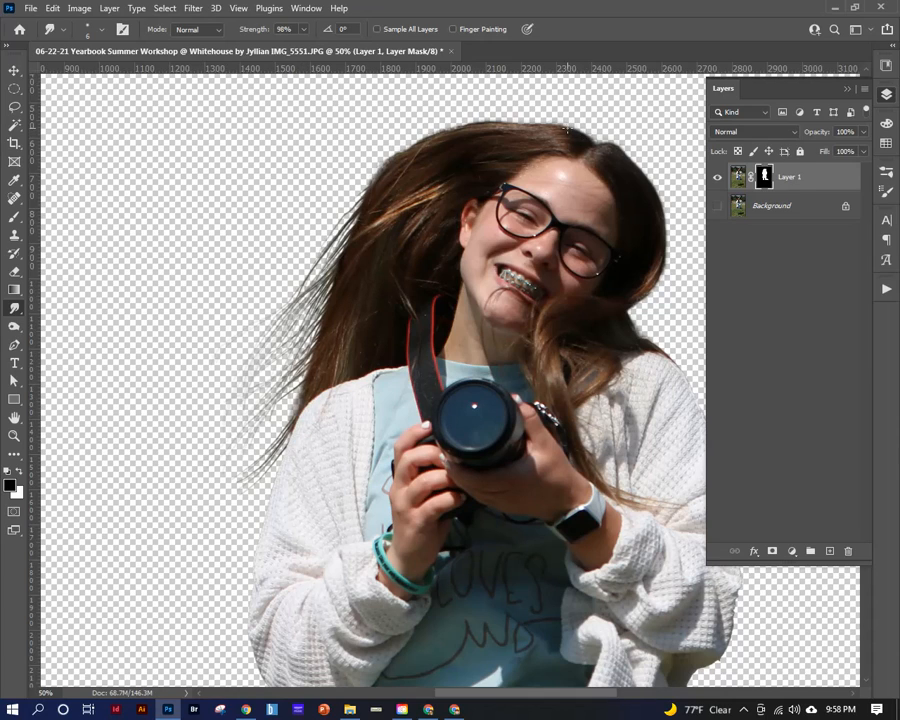
{"action": "right_click", "coordinate": [15, 311]}
{"action": "left_click", "coordinate": [53, 311]}
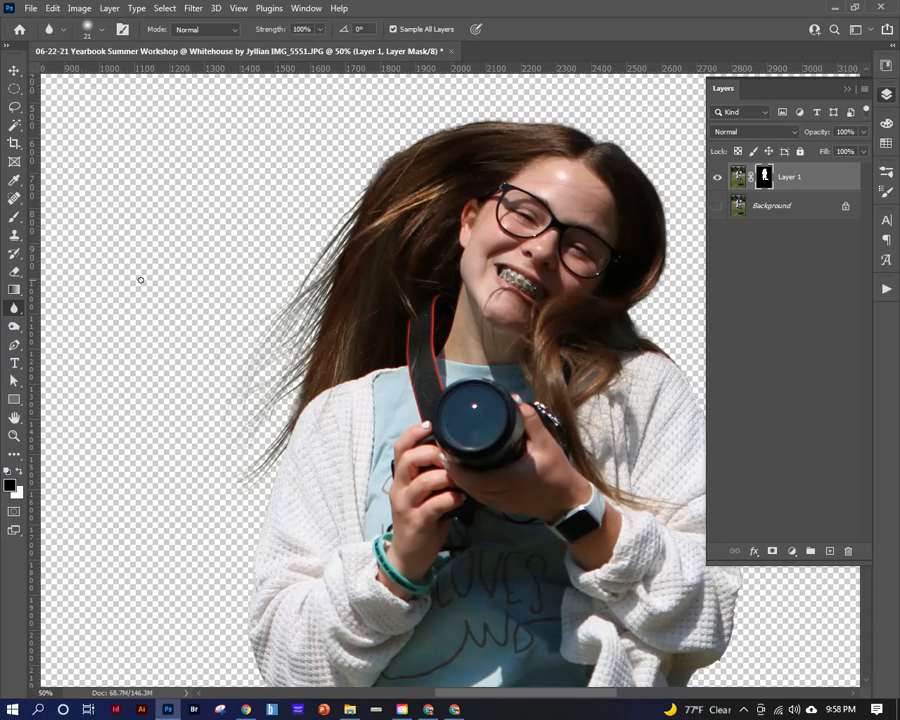
{"action": "left_click", "coordinate": [321, 30]}
{"action": "left_click_drag", "start_coordinate": [299, 53], "coordinate": [272, 50]}
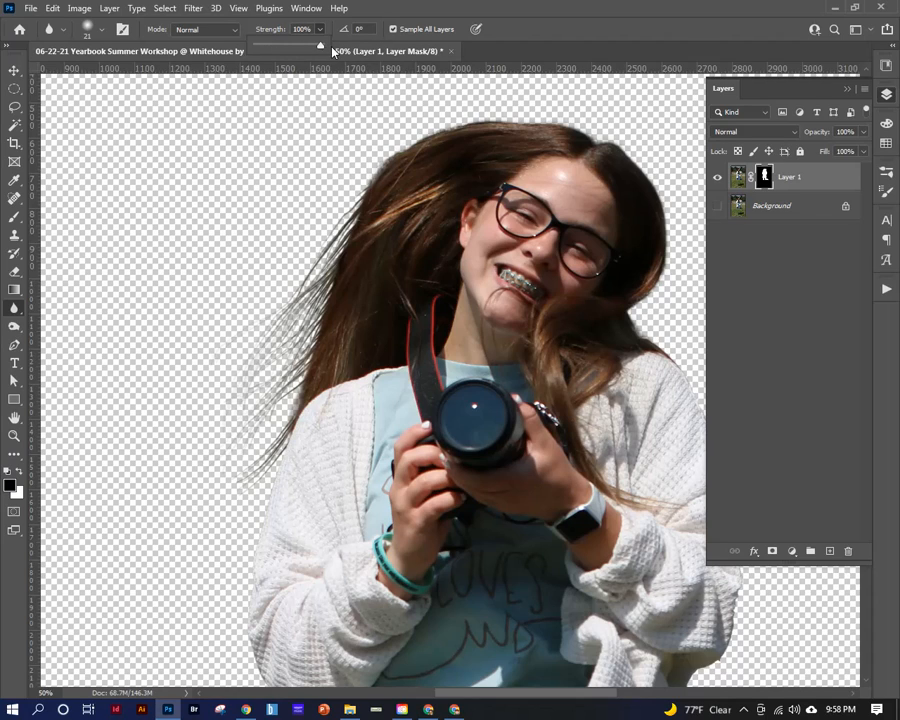
{"action": "left_click", "coordinate": [762, 178]}
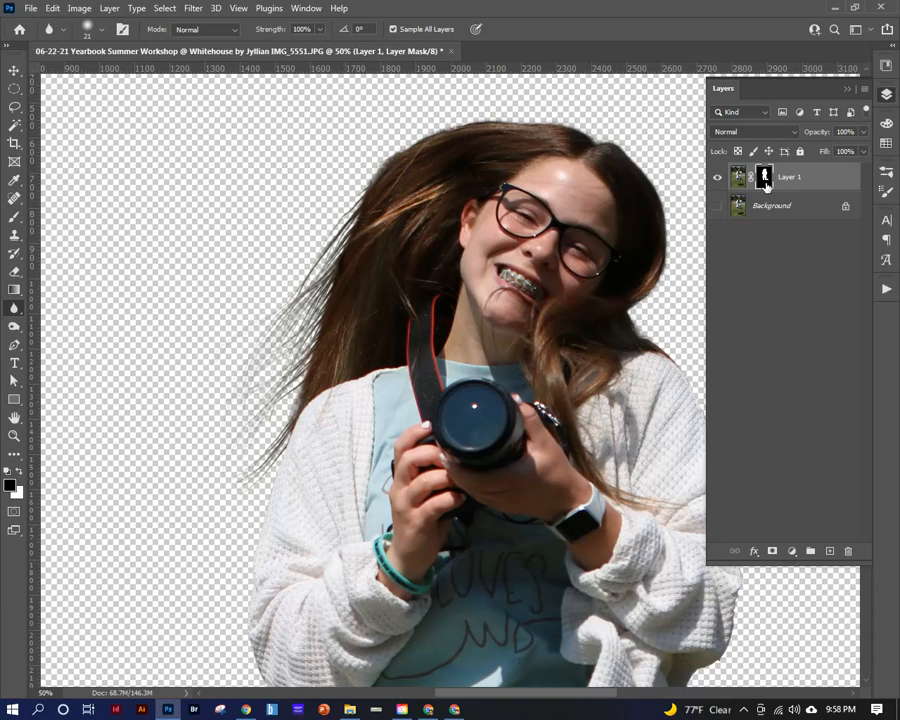
{"action": "right_click", "coordinate": [338, 288], "text": "alt"}
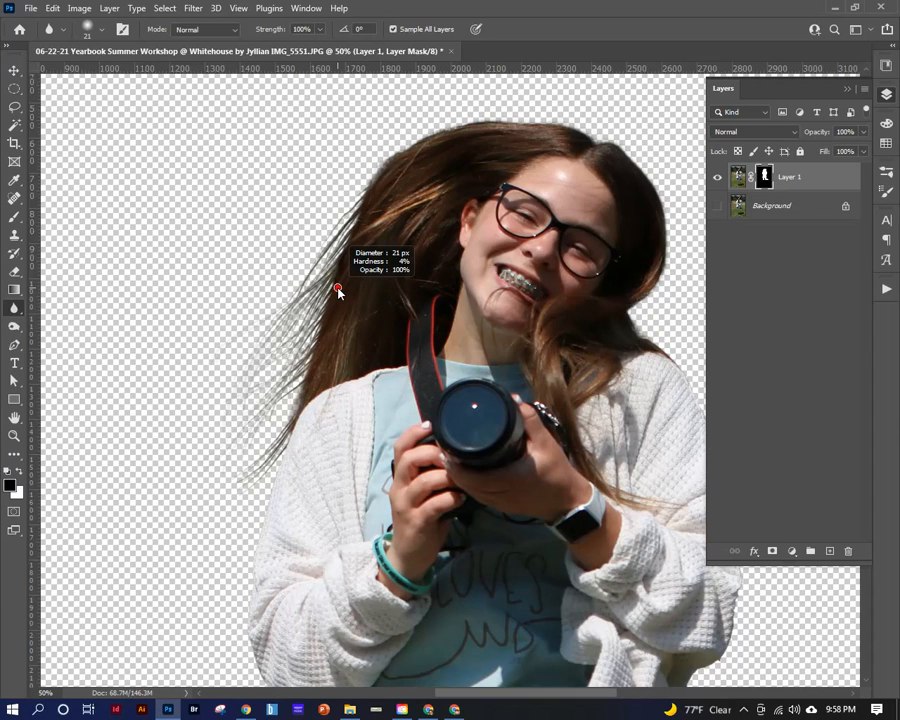
{"action": "mouse_move", "coordinate": [338, 288]}
{"action": "left_mouse_down"}
{"action": "mouse_move", "coordinate": [366, 284]}
{"action": "mouse_move", "coordinate": [345, 275]}
{"action": "mouse_move", "coordinate": [377, 189]}
{"action": "mouse_move", "coordinate": [360, 185]}
{"action": "left_mouse_up"}
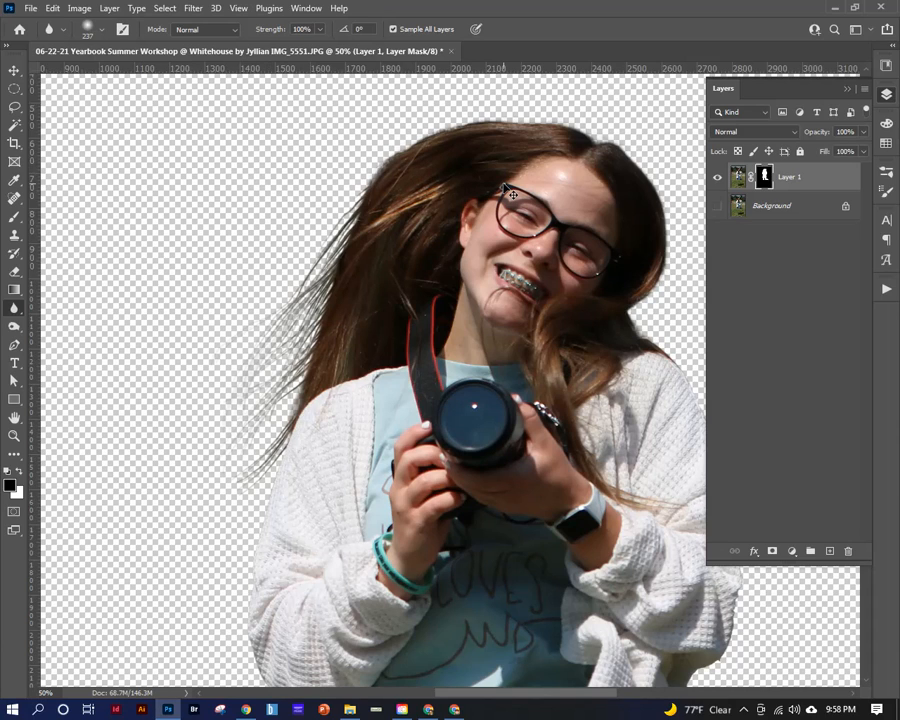
Switch to the Lasso tool and inspect the cutout's edges from the loose hair down to the knees and shoe.
{"action": "left_click", "coordinate": [335, 281], "text": "ctrl"}
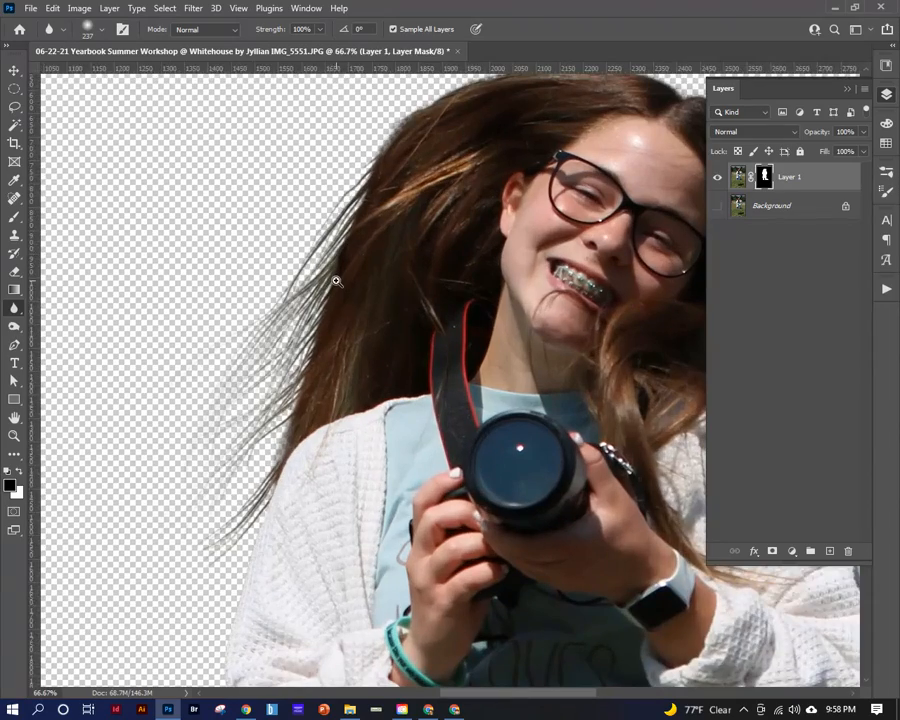
{"action": "left_click_drag", "start_coordinate": [385, 320], "coordinate": [466, 312]}
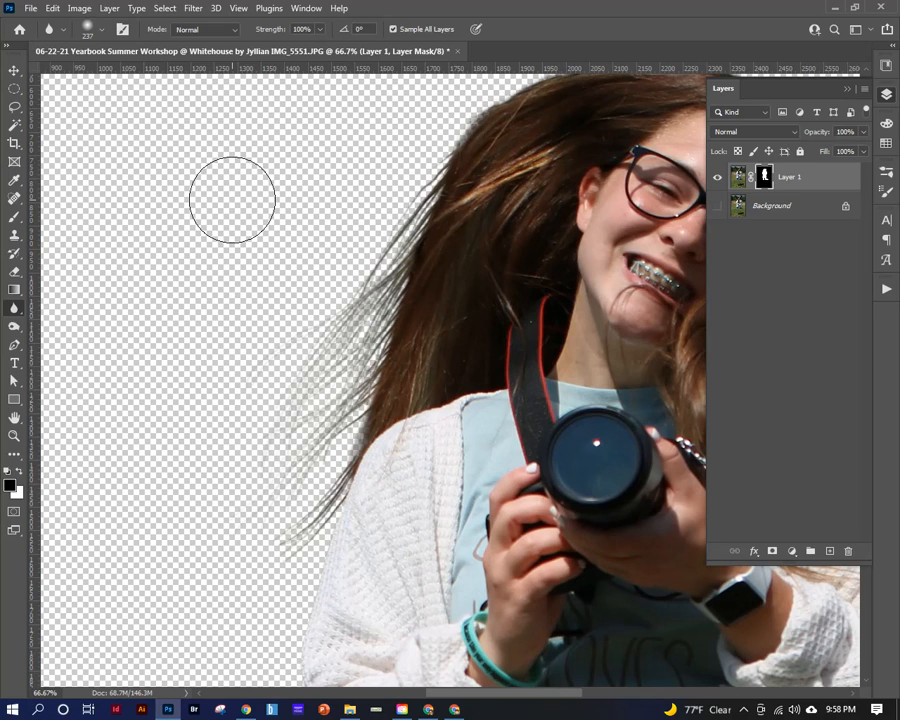
{"action": "left_click", "coordinate": [14, 106]}
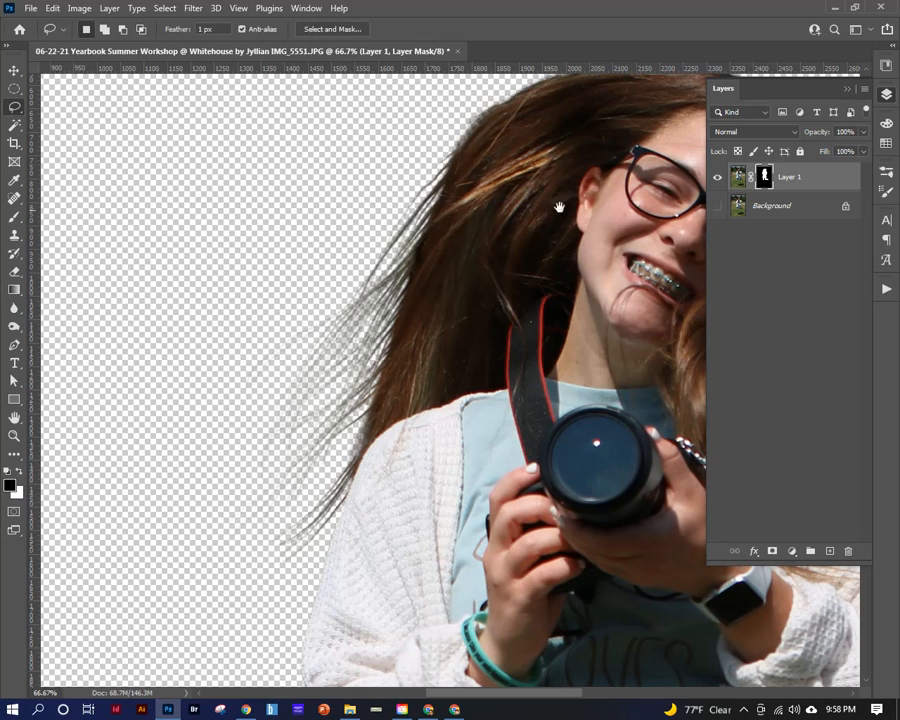
{"action": "left_click_drag", "start_coordinate": [559, 207], "coordinate": [392, 317]}
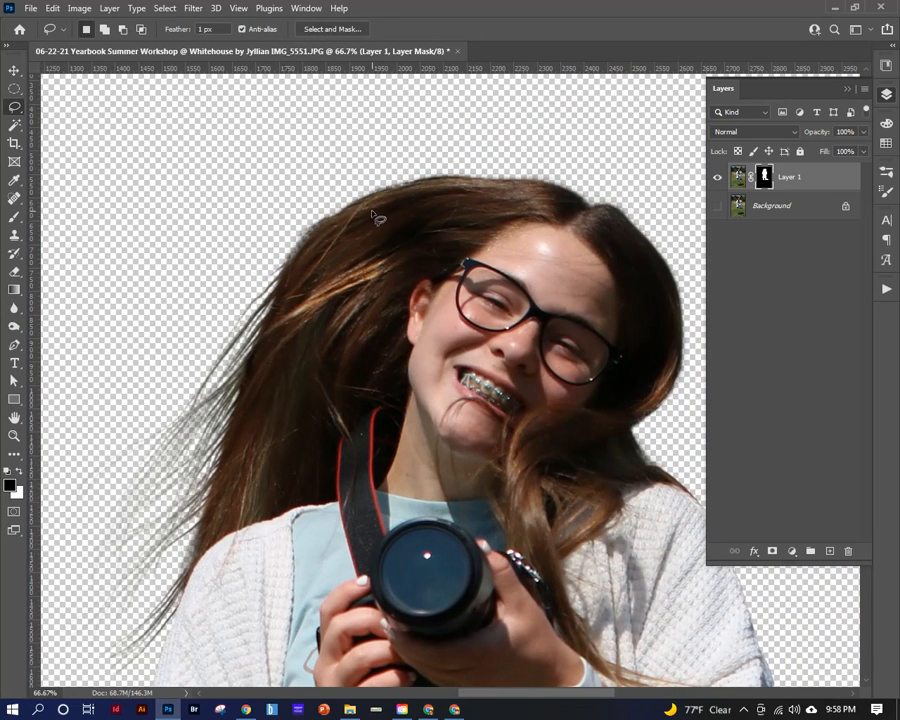
{"action": "left_click_drag", "start_coordinate": [547, 423], "coordinate": [442, 275]}
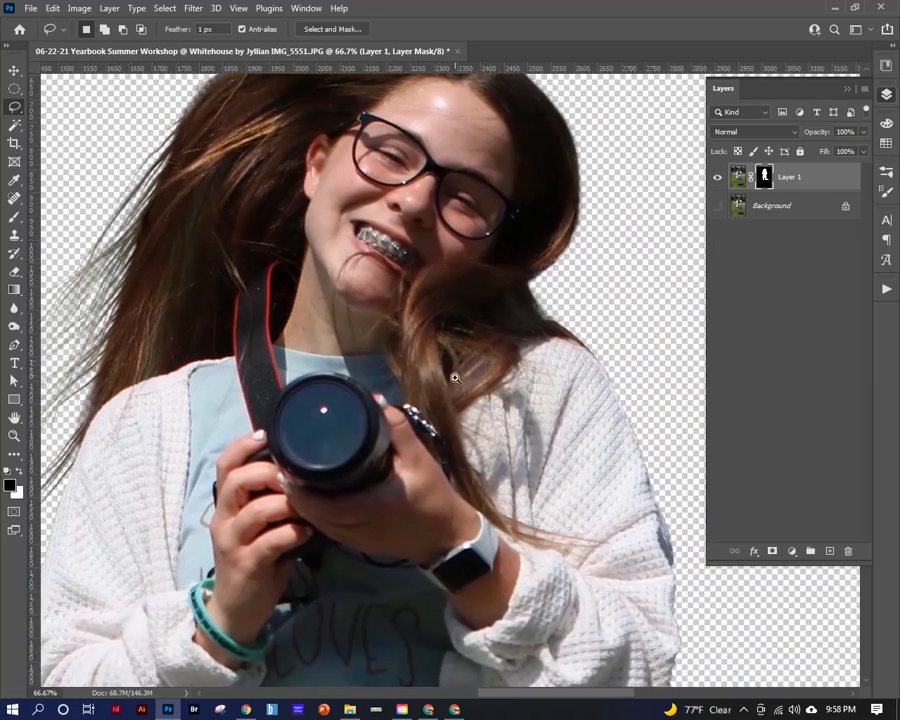
{"action": "left_click", "coordinate": [462, 418], "text": "alt"}
{"action": "left_click", "coordinate": [462, 418], "text": "alt"}
{"action": "left_click", "coordinate": [462, 418], "text": "alt"}
{"action": "left_click_drag", "start_coordinate": [478, 610], "coordinate": [461, 480]}
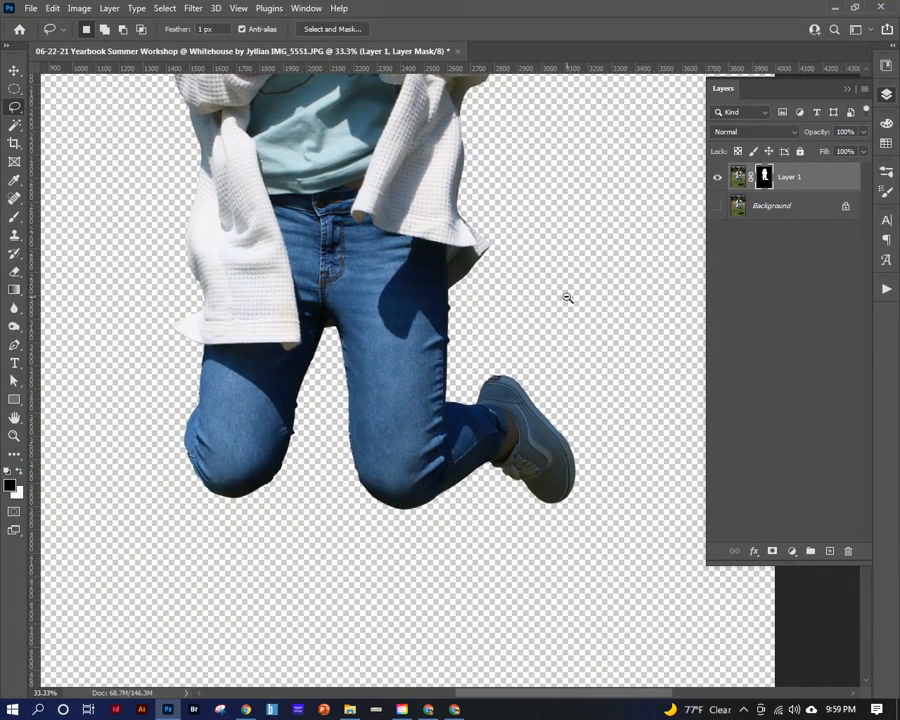
{"action": "left_click", "coordinate": [538, 308], "text": "alt"}
{"action": "scroll", "coordinate": [538, 308], "scroll_direction": "down", "scroll_amount": 5}
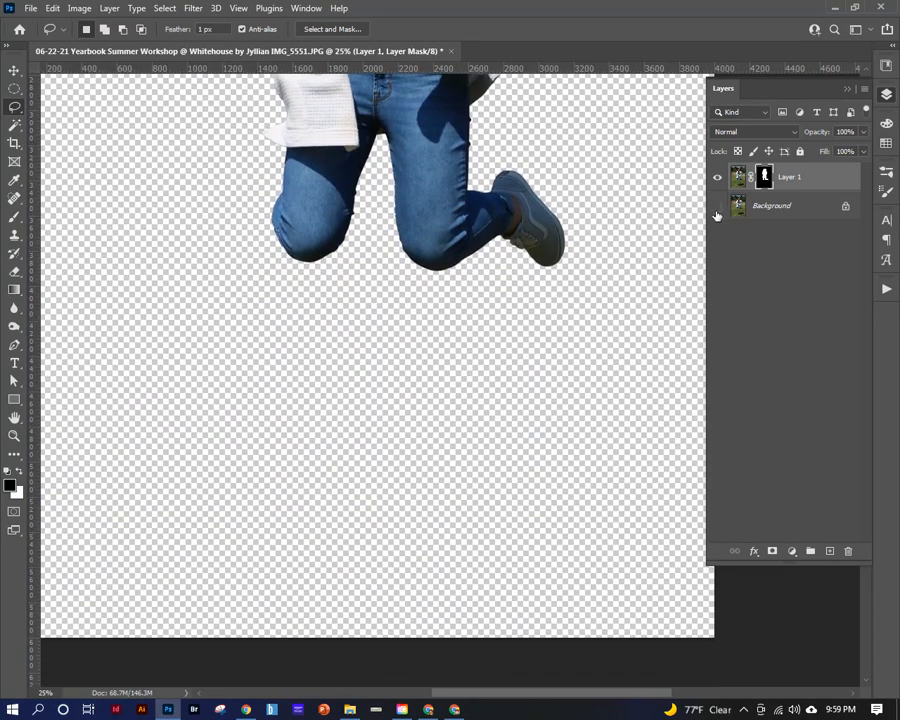
Show the Background layer and add two empty layers between it and the masked cutout layer.
{"action": "left_click", "coordinate": [716, 206]}
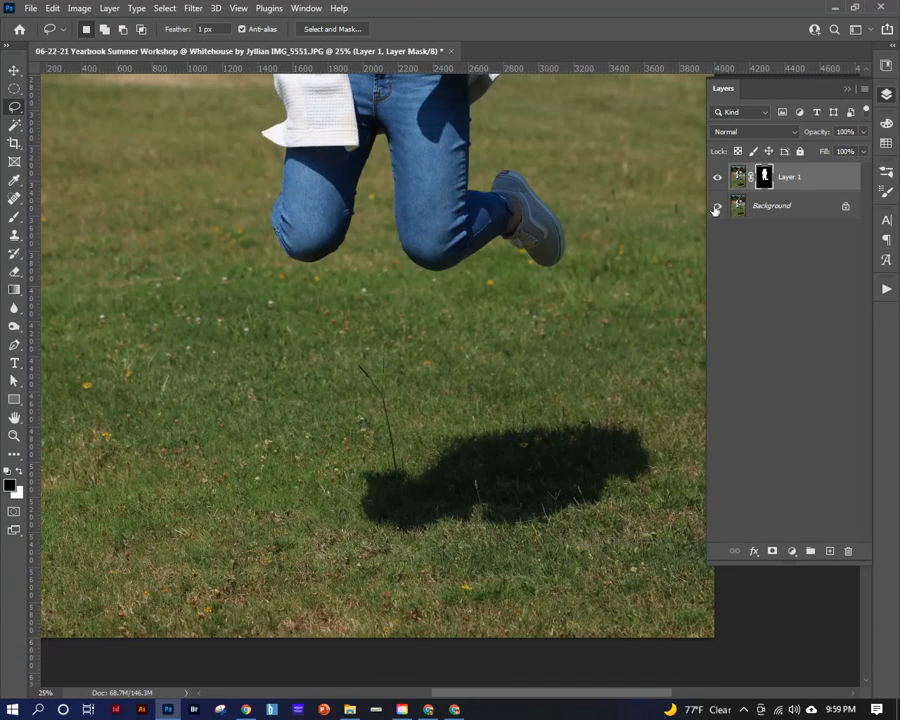
{"action": "left_click", "coordinate": [780, 210]}
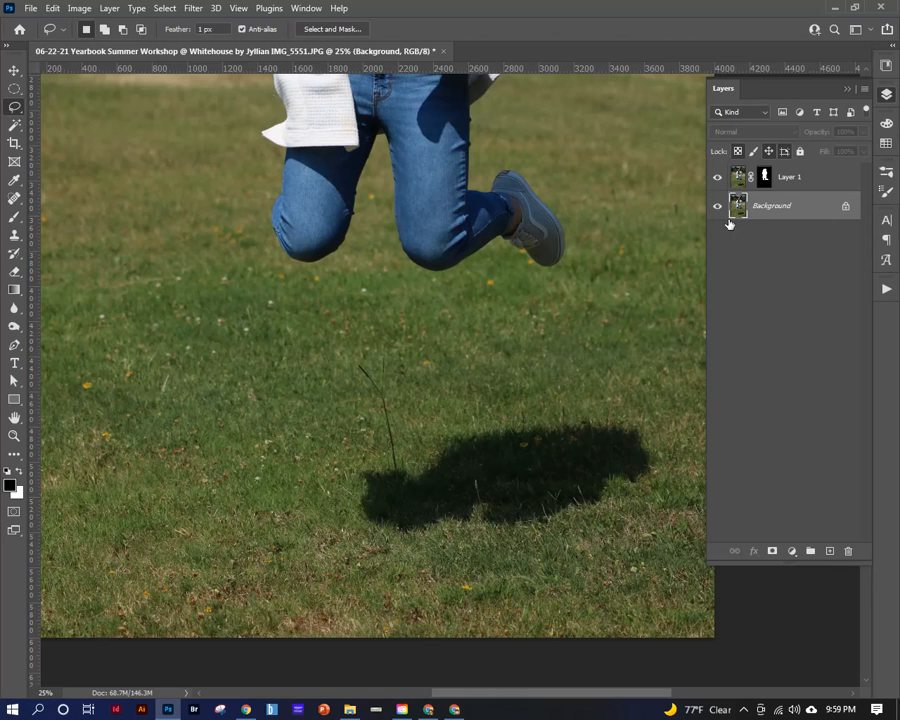
{"action": "key", "text": "ctrl+shift+alt+n"}
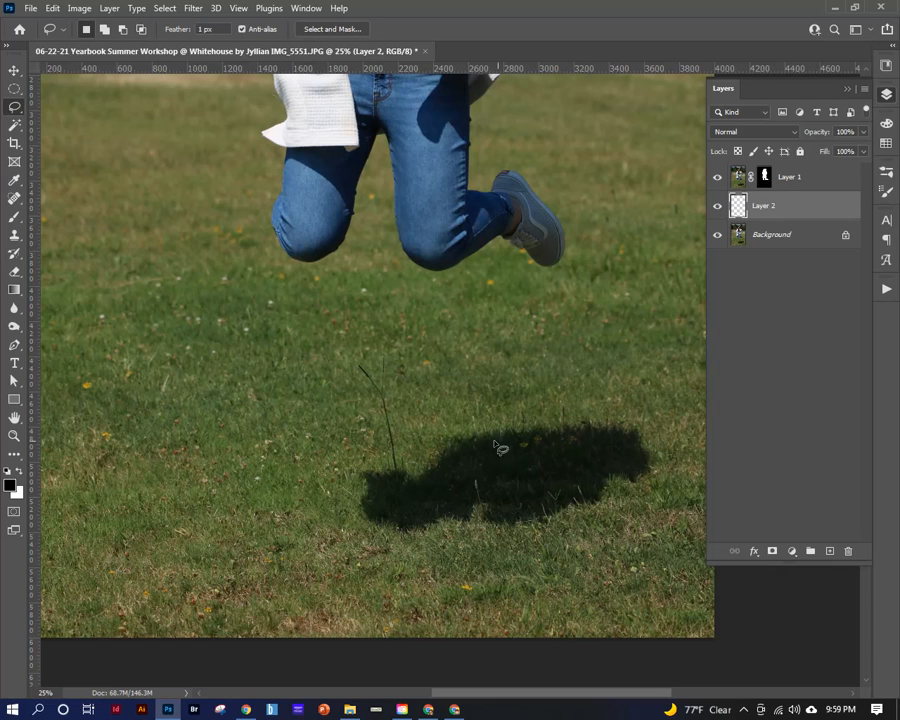
{"action": "left_click", "coordinate": [829, 551]}
Fill Layer 2, the empty layer directly above Background, with white as a solid backdrop.
{"action": "left_click", "coordinate": [786, 236]}
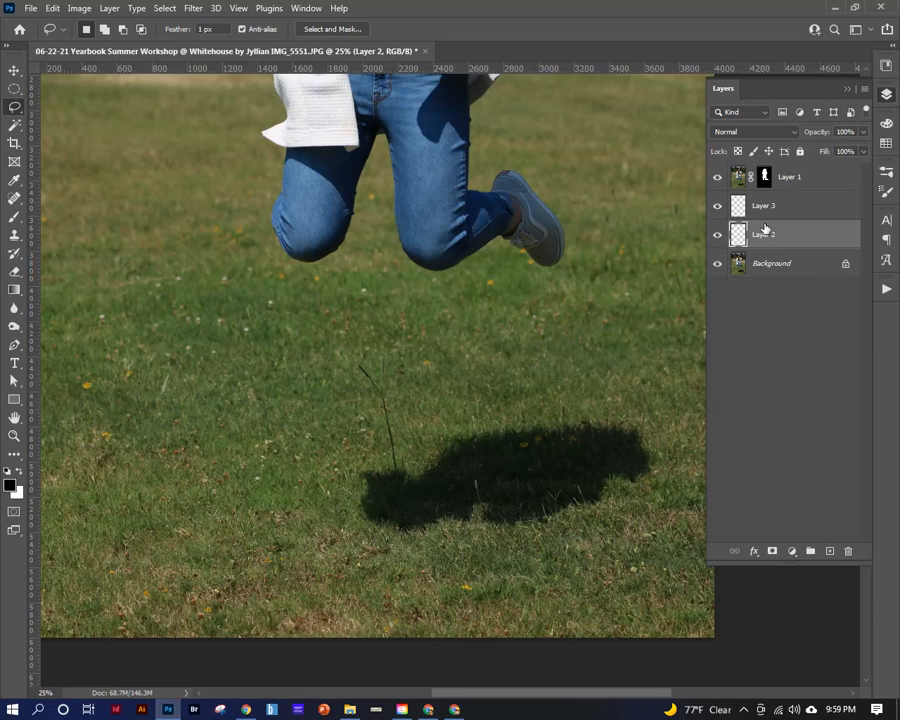
{"action": "left_click", "coordinate": [764, 207]}
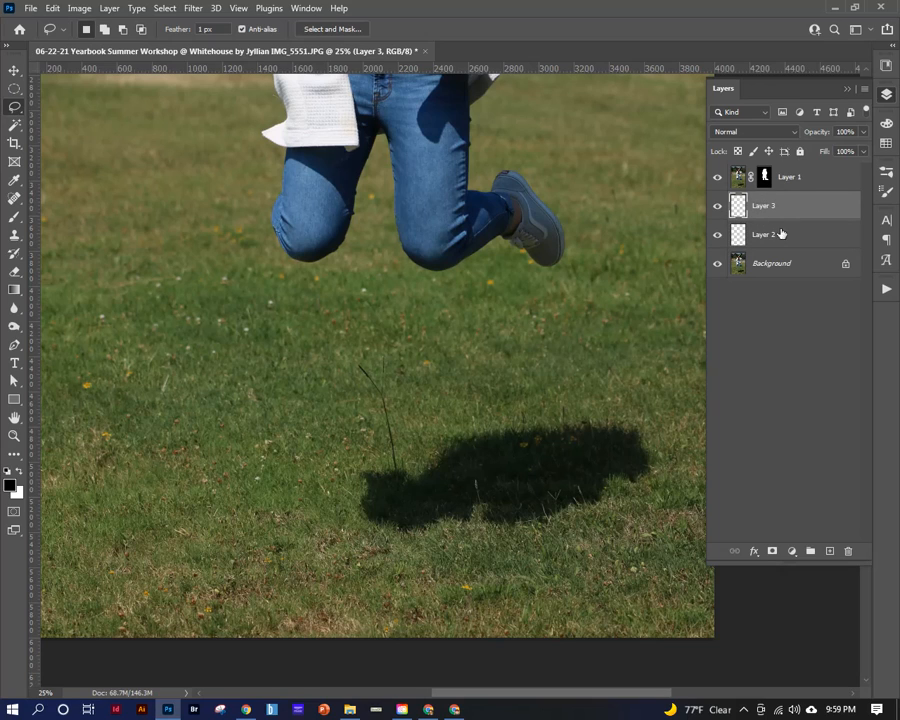
{"action": "left_click", "coordinate": [776, 235]}
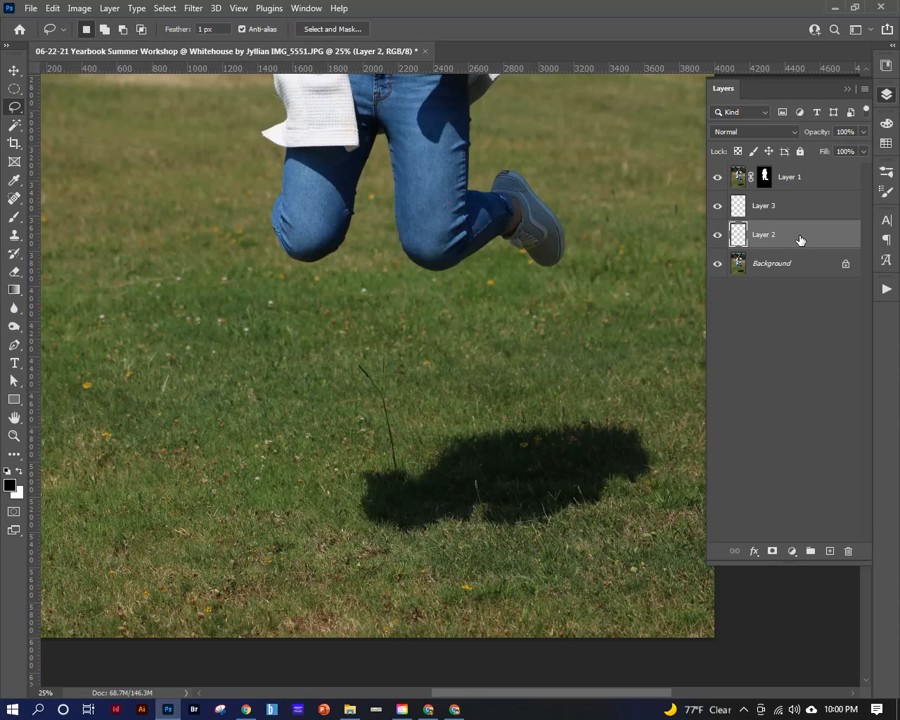
{"action": "key", "text": "x"}
{"action": "key", "text": "alt+BackSpace"}
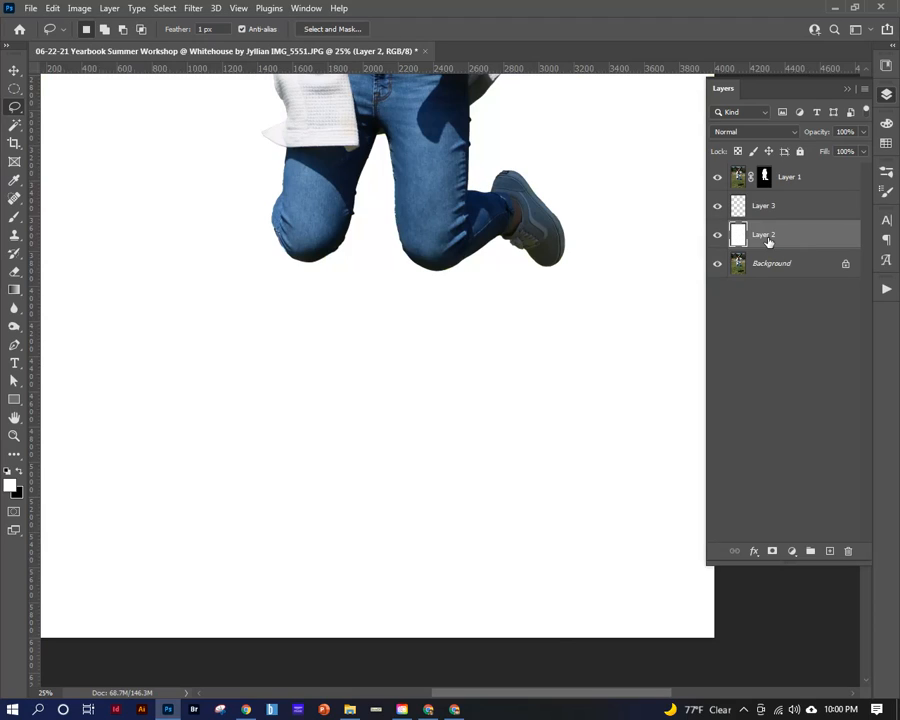
Toggle the white Layer 2's visibility to compare both backdrops, leaving the layer hidden.
{"action": "left_click", "coordinate": [717, 235]}
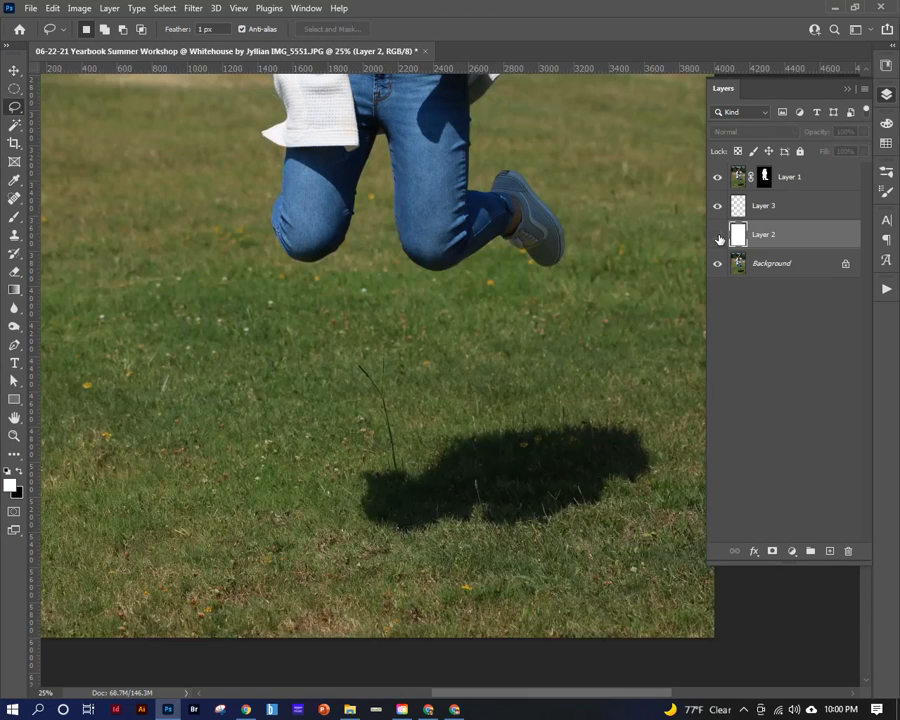
{"action": "left_click", "coordinate": [717, 235]}
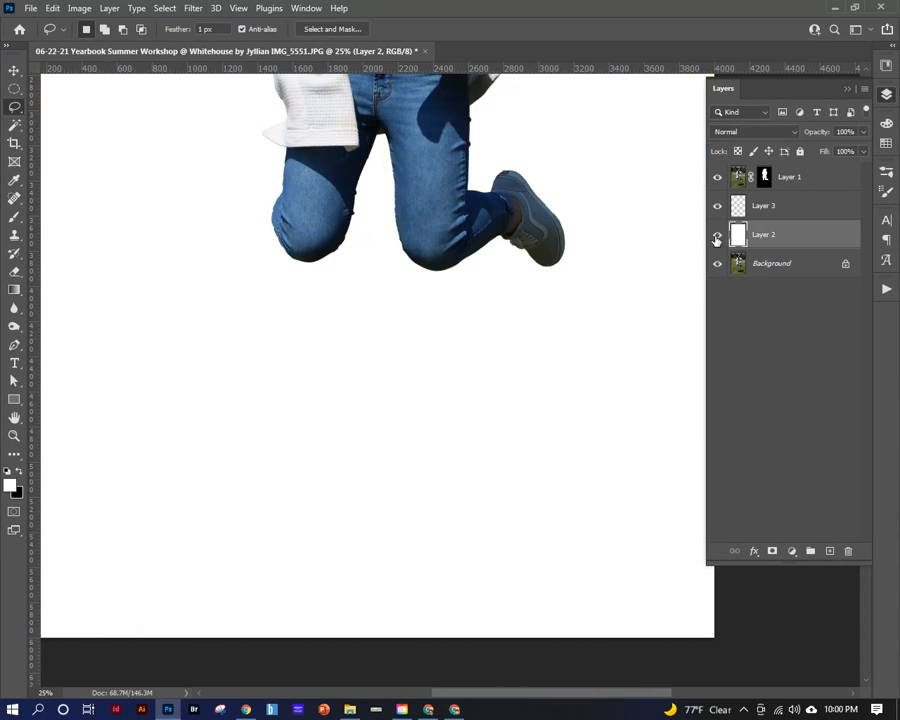
{"action": "left_click", "coordinate": [717, 235]}
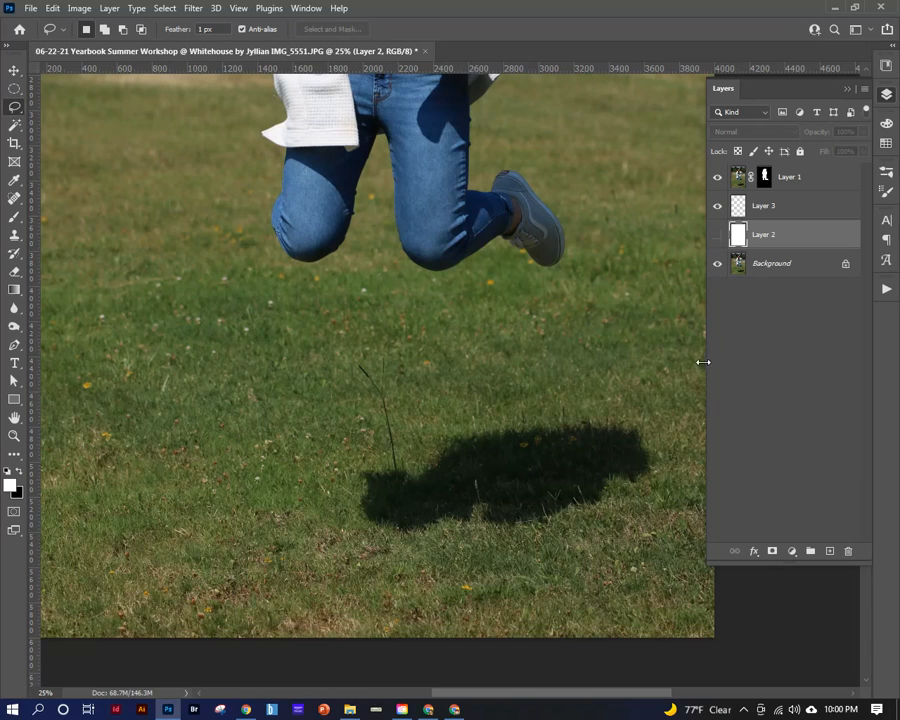
Set up a soft black brush, 170 px at 50% opacity, for painting on the empty Layer 3.
{"action": "left_click", "coordinate": [779, 206]}
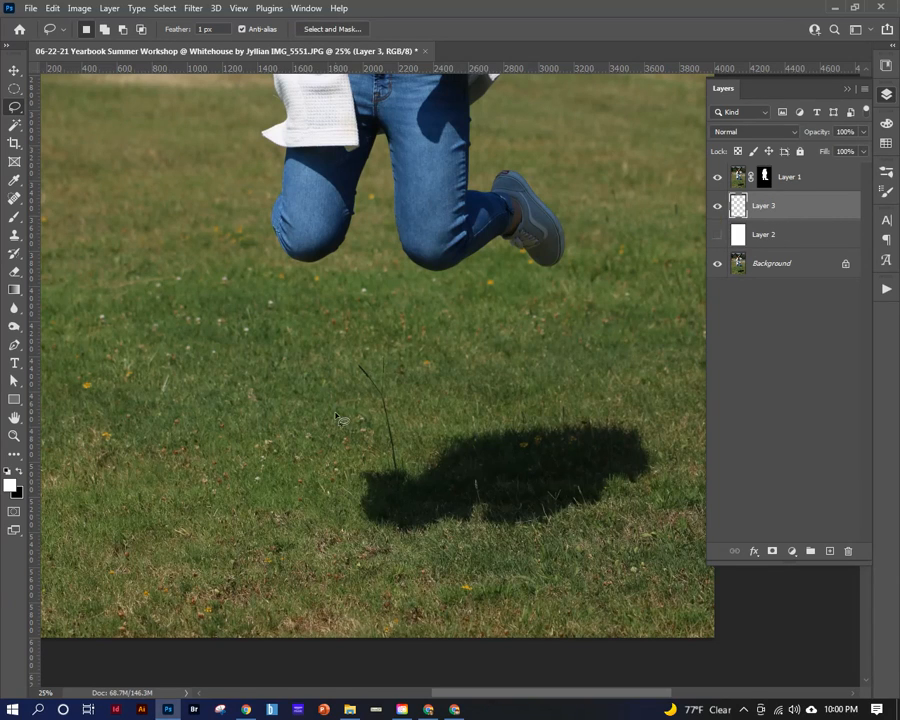
{"action": "key", "text": "b"}
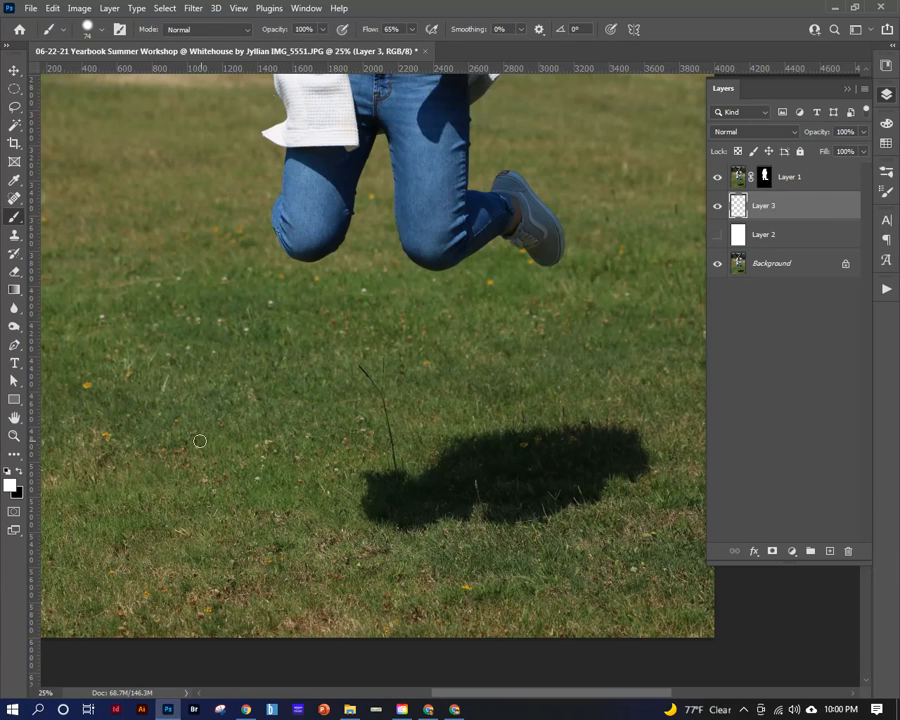
{"action": "key", "text": "x"}
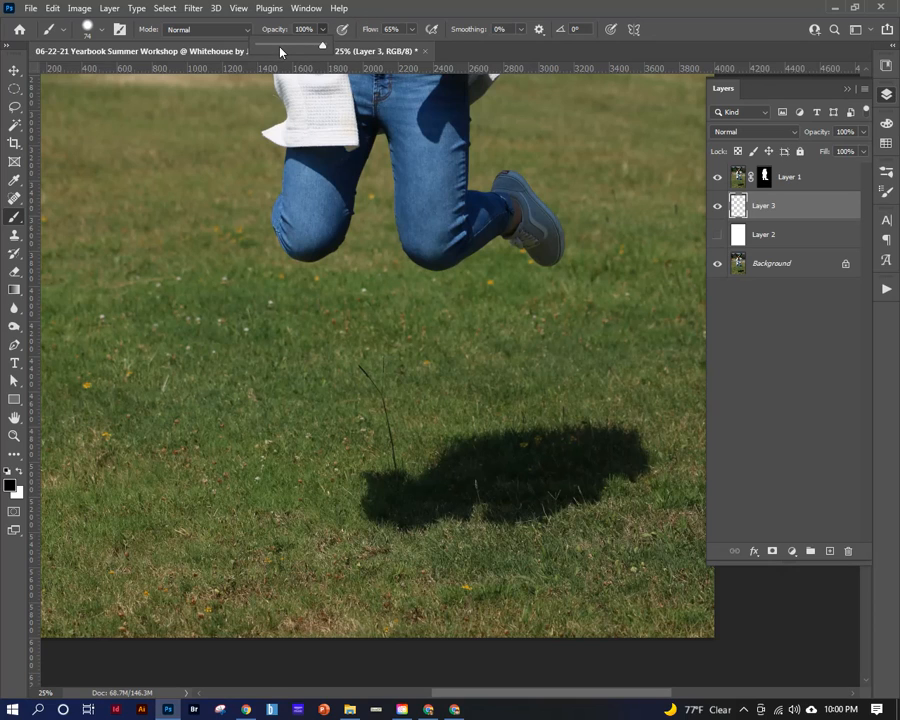
{"action": "left_click_drag", "start_coordinate": [280, 52], "coordinate": [283, 50]}
{"action": "left_click_drag", "start_coordinate": [418, 444], "coordinate": [414, 445]}
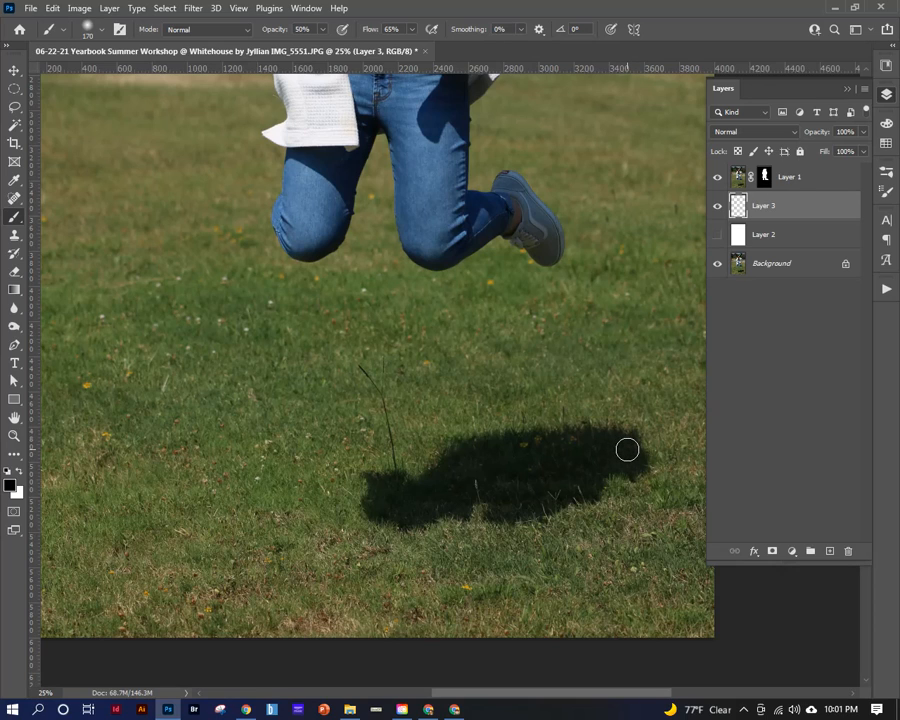
Paint over the girl's whole shadow on the grass and show the white Layer 2 behind it.
{"action": "mouse_move", "coordinate": [627, 452]}
{"action": "left_mouse_down"}
{"action": "mouse_move", "coordinate": [619, 442]}
{"action": "mouse_move", "coordinate": [514, 442]}
{"action": "mouse_move", "coordinate": [461, 459]}
{"action": "mouse_move", "coordinate": [430, 484]}
{"action": "mouse_move", "coordinate": [396, 486]}
{"action": "mouse_move", "coordinate": [386, 504]}
{"action": "mouse_move", "coordinate": [441, 503]}
{"action": "mouse_move", "coordinate": [488, 486]}
{"action": "mouse_move", "coordinate": [512, 500]}
{"action": "mouse_move", "coordinate": [614, 462]}
{"action": "mouse_move", "coordinate": [456, 468]}
{"action": "mouse_move", "coordinate": [607, 438]}
{"action": "left_mouse_up"}
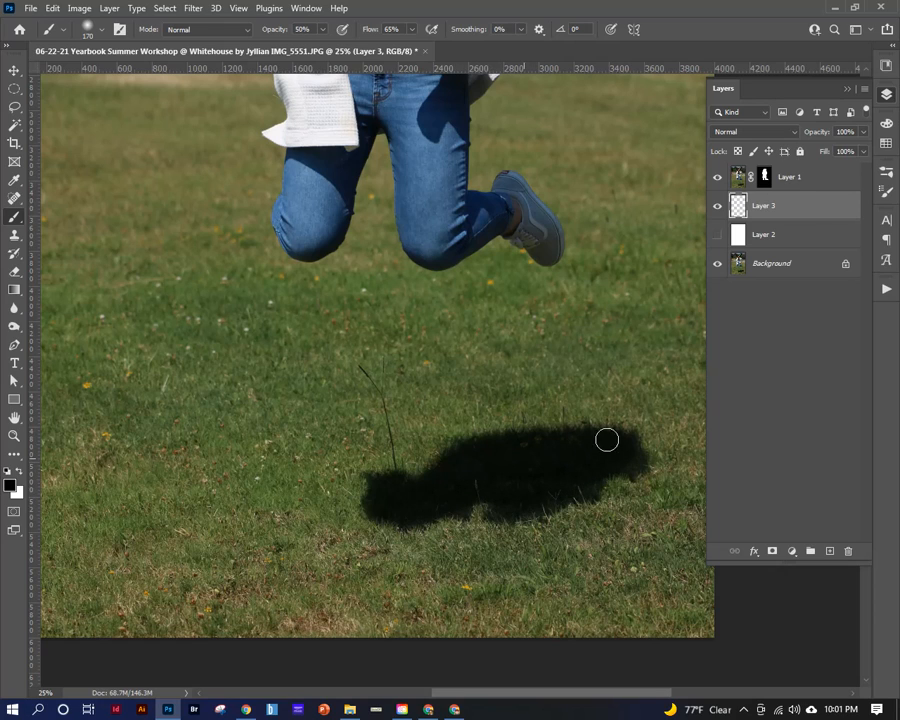
{"action": "left_click", "coordinate": [716, 235]}
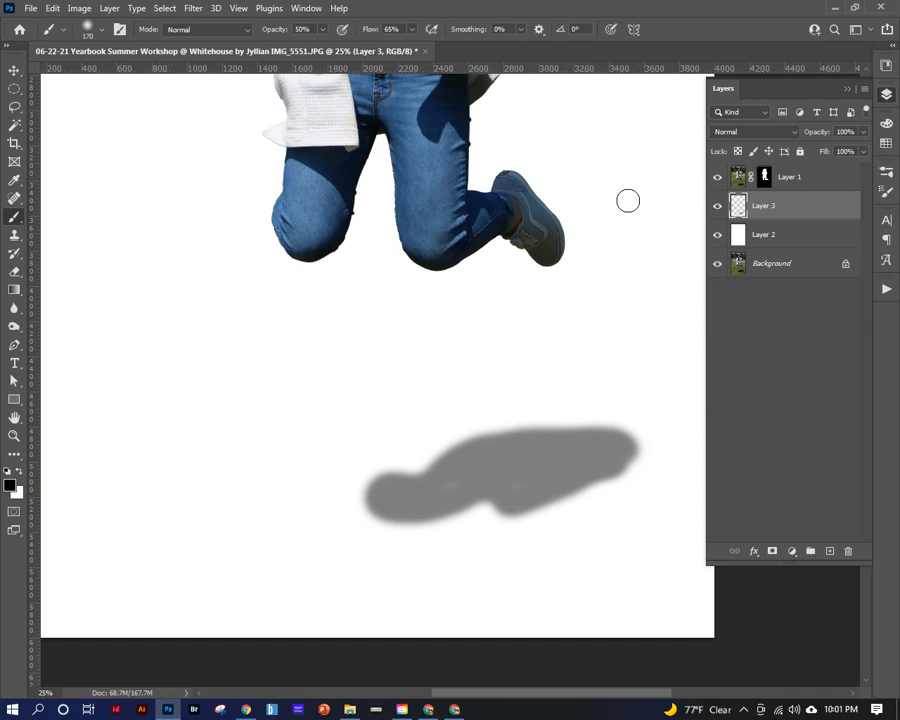
Lower the painted shadow layer's opacity to 26% and check it against the whole figure.
{"action": "left_click", "coordinate": [863, 133]}
{"action": "mouse_move", "coordinate": [832, 152]}
{"action": "left_mouse_down"}
{"action": "mouse_move", "coordinate": [803, 153]}
{"action": "mouse_move", "coordinate": [815, 152]}
{"action": "left_mouse_up"}
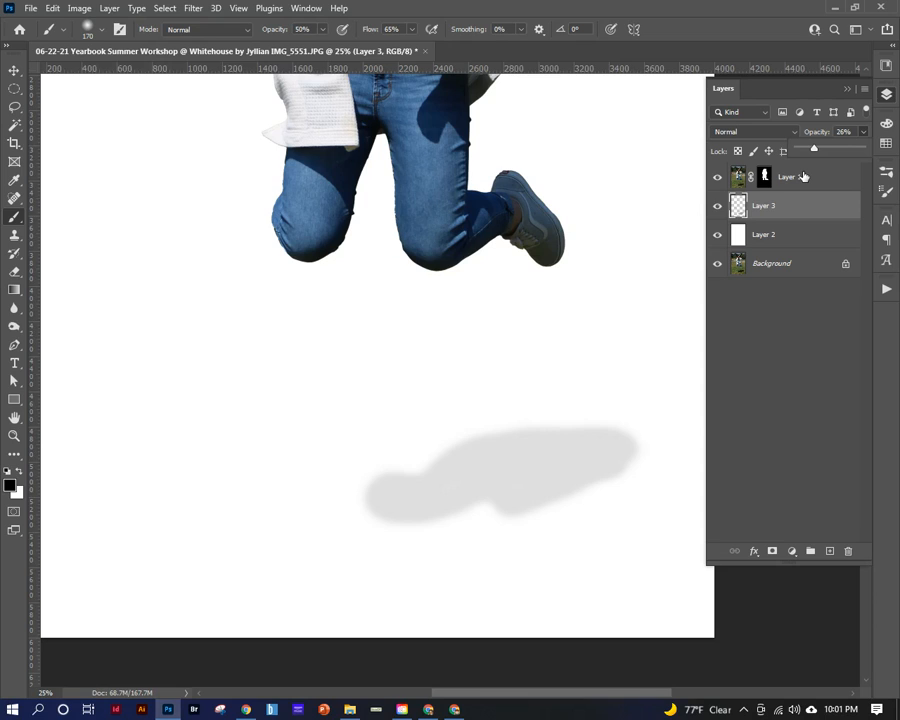
{"action": "left_click", "coordinate": [784, 325]}
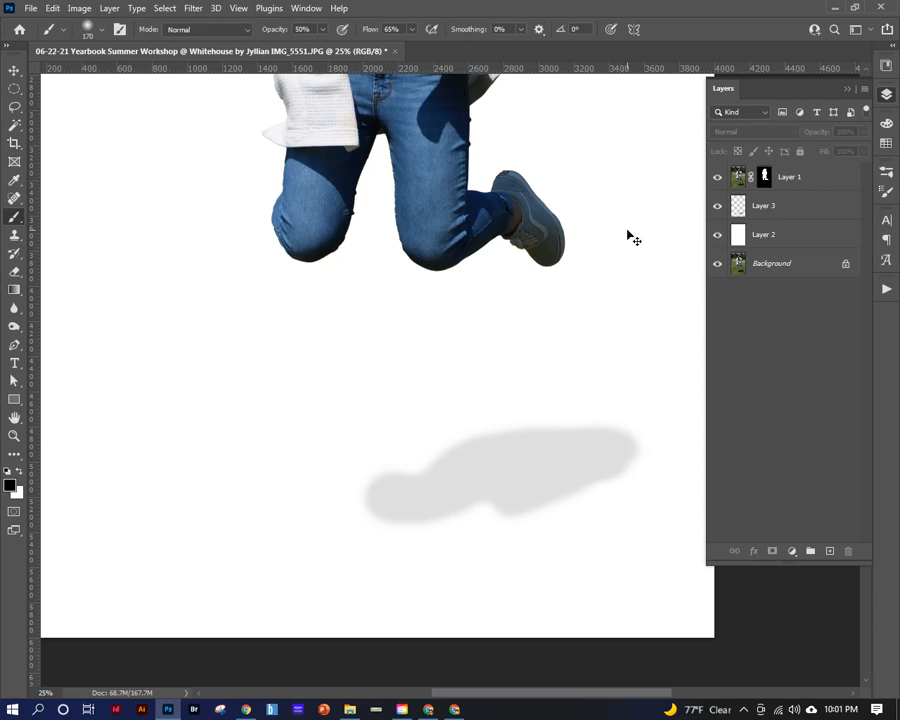
{"action": "scroll", "coordinate": [632, 237], "scroll_direction": "down", "scroll_amount": 3}
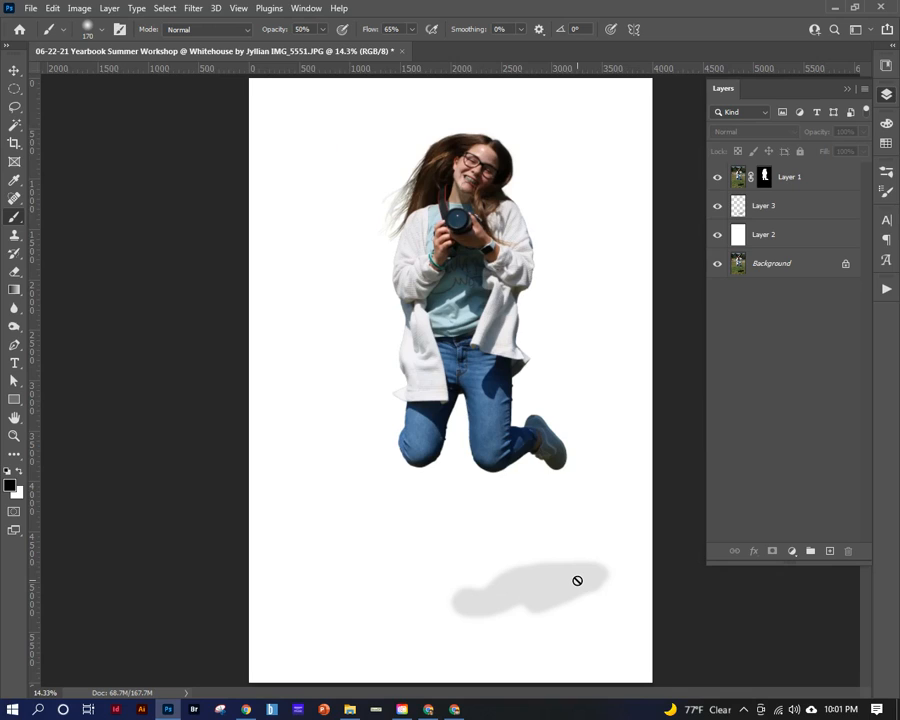
Try an extra stroke across the shadow on Layer 3, and undo it together with the opacity change and the painted shadow.
{"action": "left_click", "coordinate": [774, 210]}
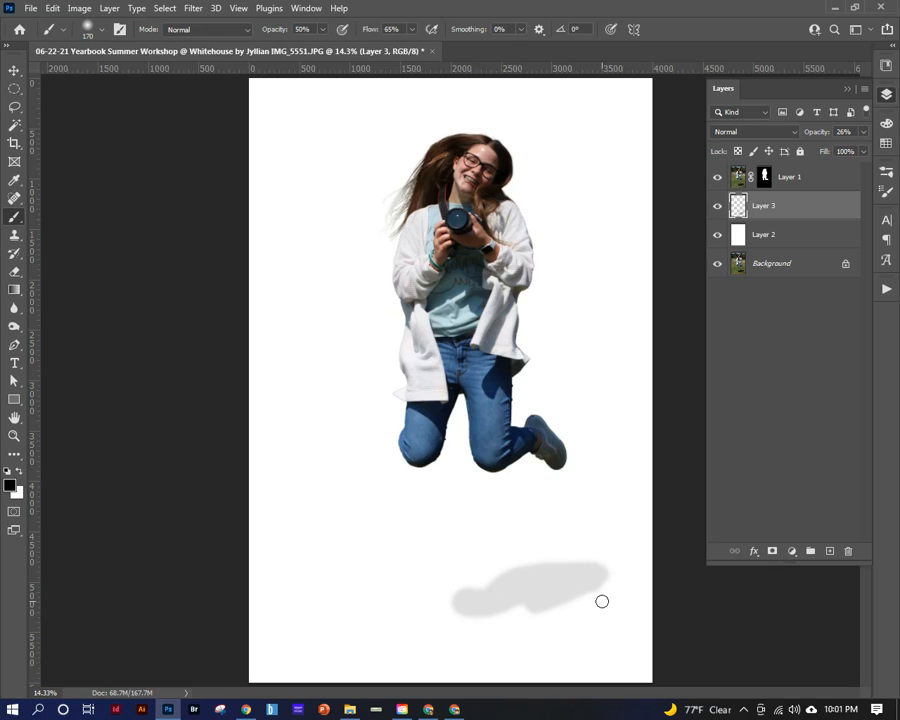
{"action": "mouse_move", "coordinate": [583, 599]}
{"action": "left_mouse_down"}
{"action": "mouse_move", "coordinate": [629, 596]}
{"action": "mouse_move", "coordinate": [449, 583]}
{"action": "left_mouse_up"}
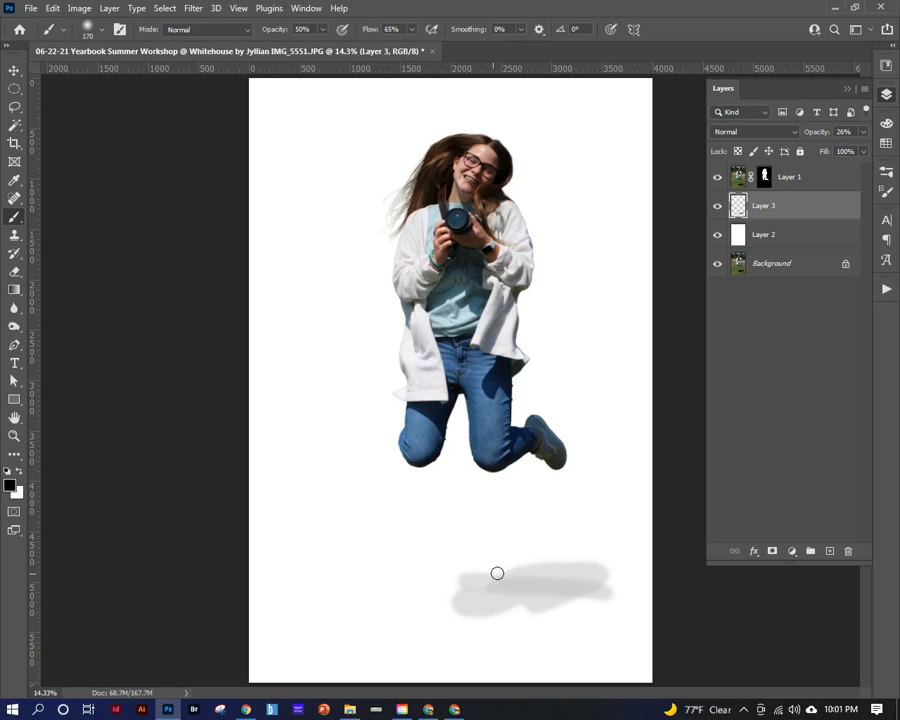
{"action": "key", "text": "ctrl+z"}
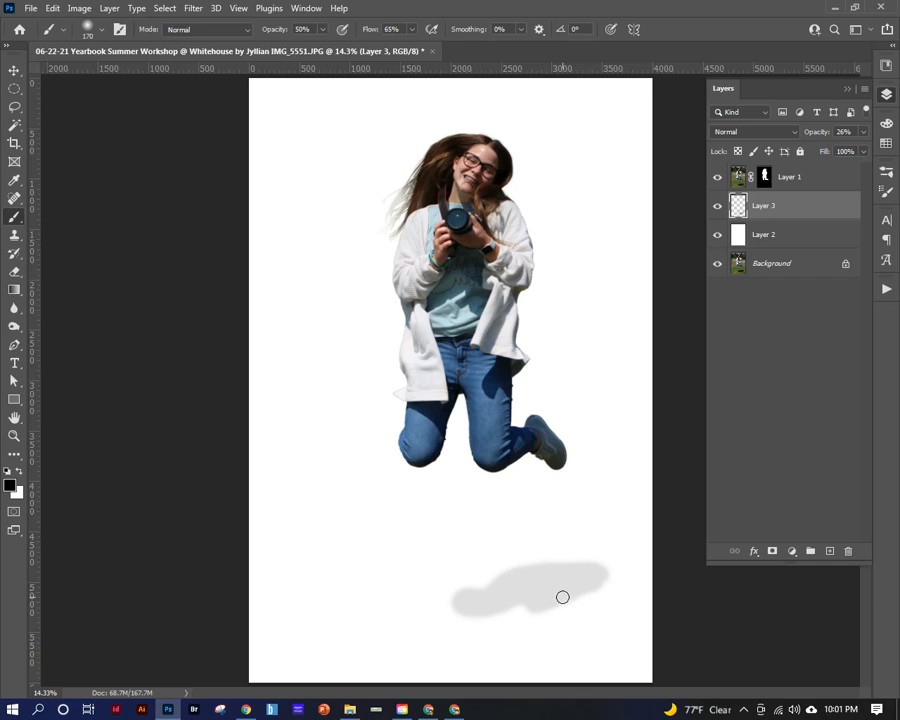
{"action": "key", "text": "0"}
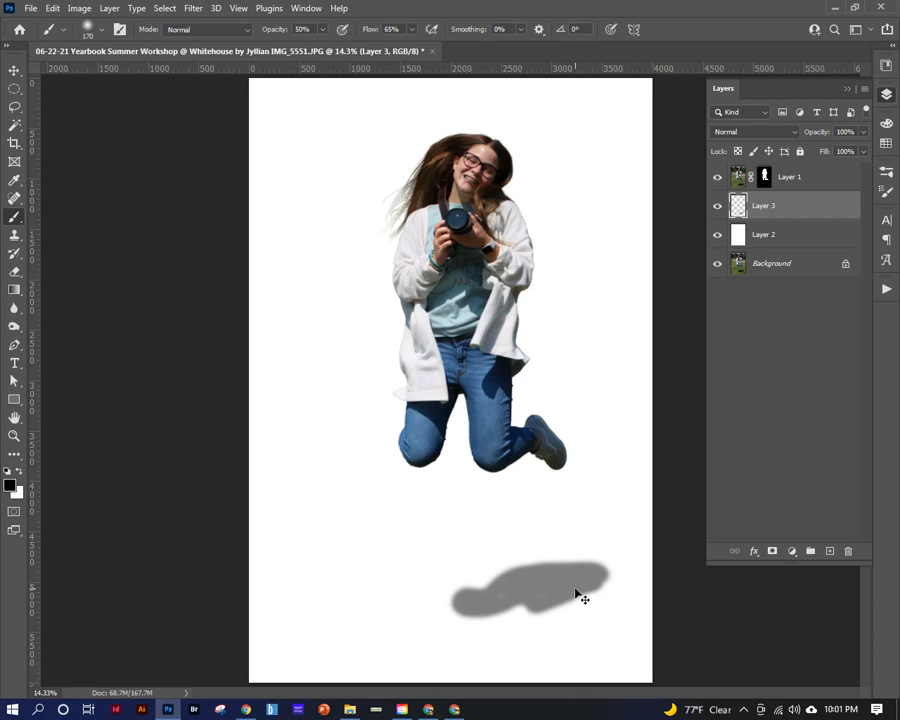
{"action": "key", "text": "ctrl+z"}
{"action": "key", "text": "ctrl+z"}
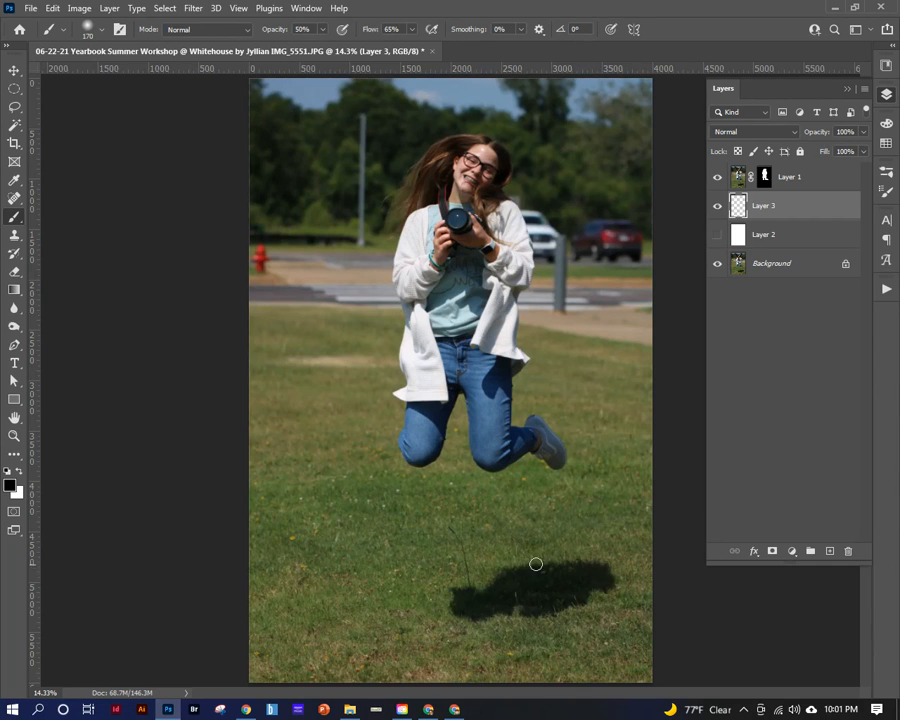
Enlarge the brush to 338 px and show the white Layer 2.
{"action": "left_click_drag", "start_coordinate": [528, 573], "coordinate": [540, 577]}
{"action": "left_click", "coordinate": [717, 235]}
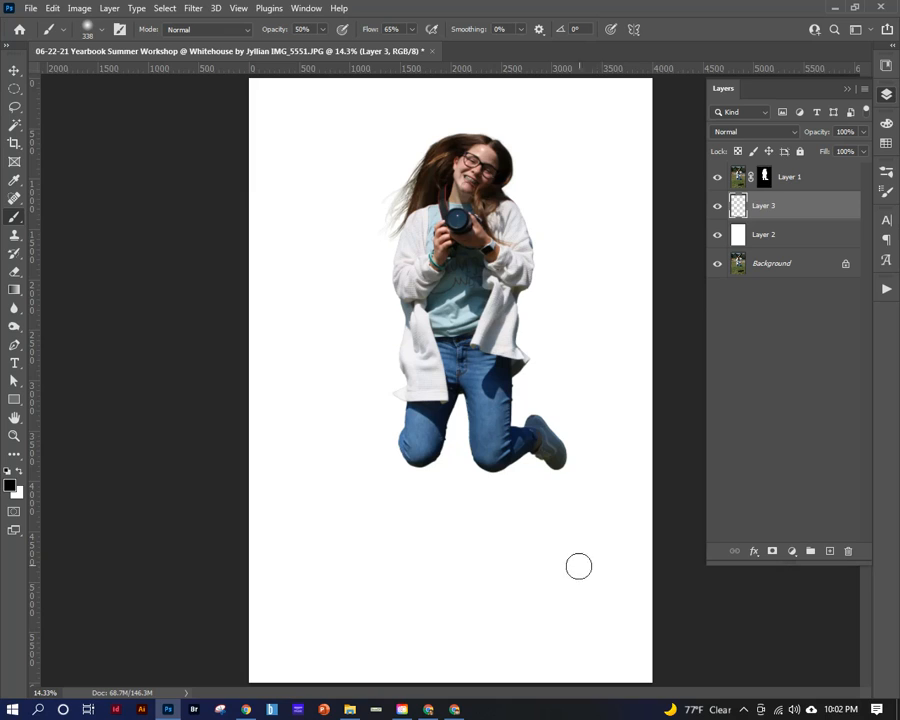
Try freehand soft grey shadow shapes on the white area beneath and behind the girl's legs, undoing each of them.
{"action": "mouse_move", "coordinate": [560, 577]}
{"action": "left_mouse_down"}
{"action": "mouse_move", "coordinate": [445, 592]}
{"action": "mouse_move", "coordinate": [474, 600]}
{"action": "mouse_move", "coordinate": [566, 577]}
{"action": "mouse_move", "coordinate": [462, 577]}
{"action": "left_mouse_up"}
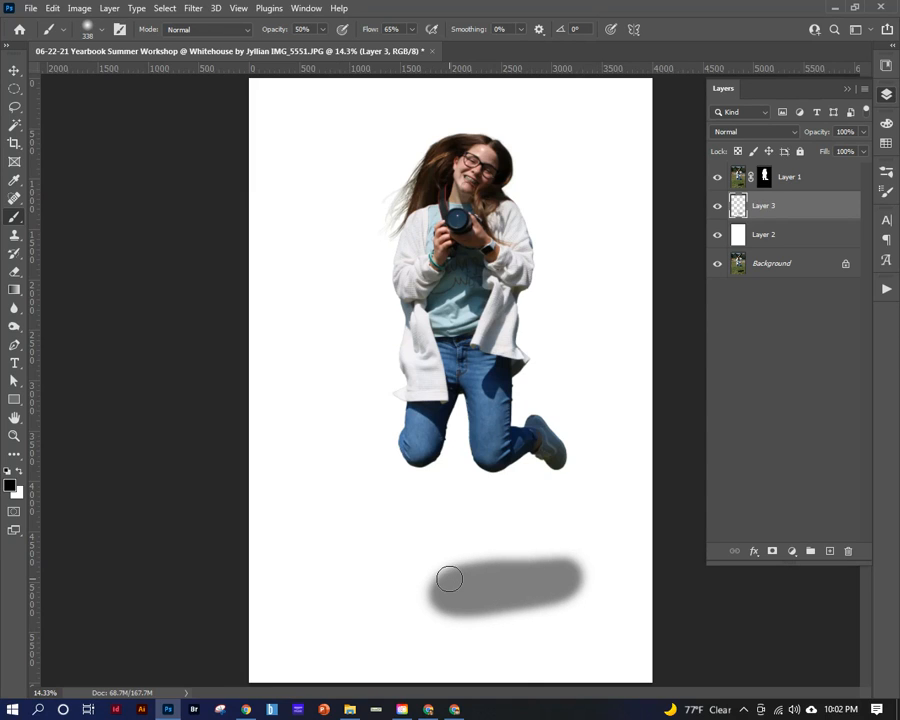
{"action": "key", "text": "ctrl+z"}
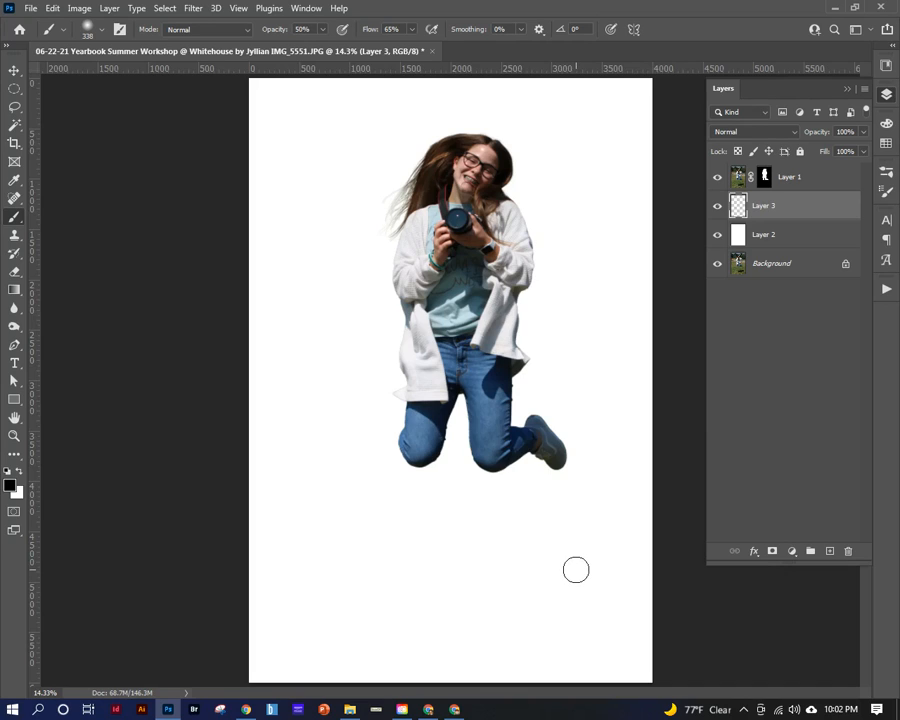
{"action": "mouse_move", "coordinate": [576, 570]}
{"action": "left_mouse_down"}
{"action": "mouse_move", "coordinate": [505, 593]}
{"action": "mouse_move", "coordinate": [475, 594]}
{"action": "mouse_move", "coordinate": [449, 549]}
{"action": "mouse_move", "coordinate": [487, 573]}
{"action": "mouse_move", "coordinate": [561, 574]}
{"action": "left_mouse_up"}
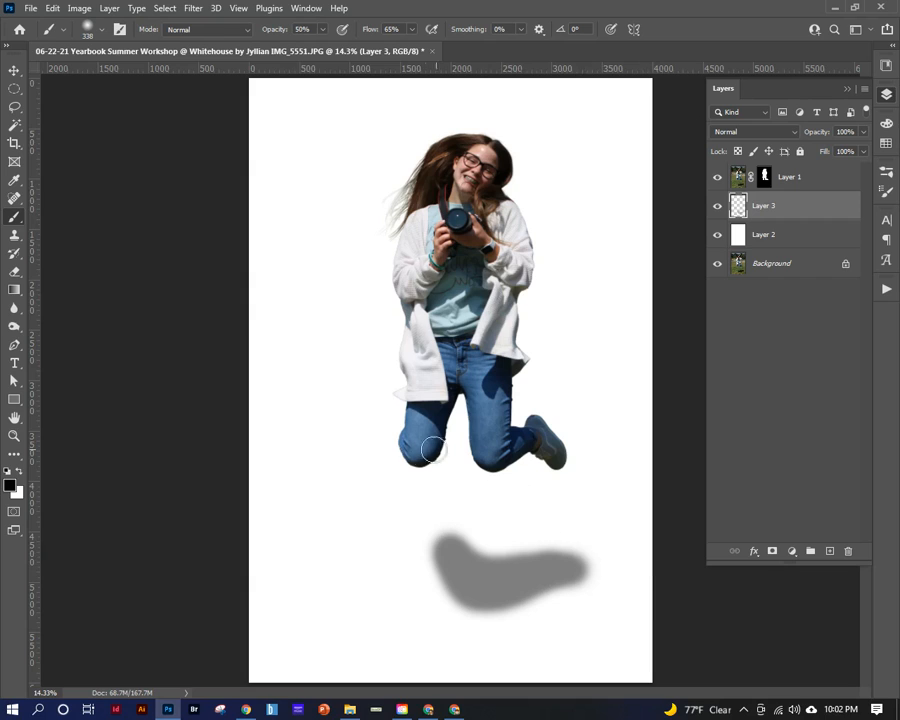
{"action": "mouse_move", "coordinate": [532, 508]}
{"action": "left_mouse_down"}
{"action": "mouse_move", "coordinate": [388, 482]}
{"action": "mouse_move", "coordinate": [356, 501]}
{"action": "mouse_move", "coordinate": [406, 489]}
{"action": "mouse_move", "coordinate": [457, 494]}
{"action": "mouse_move", "coordinate": [462, 503]}
{"action": "mouse_move", "coordinate": [391, 501]}
{"action": "mouse_move", "coordinate": [409, 511]}
{"action": "mouse_move", "coordinate": [554, 522]}
{"action": "mouse_move", "coordinate": [504, 493]}
{"action": "mouse_move", "coordinate": [373, 473]}
{"action": "mouse_move", "coordinate": [322, 504]}
{"action": "mouse_move", "coordinate": [318, 546]}
{"action": "mouse_move", "coordinate": [528, 418]}
{"action": "left_mouse_up"}
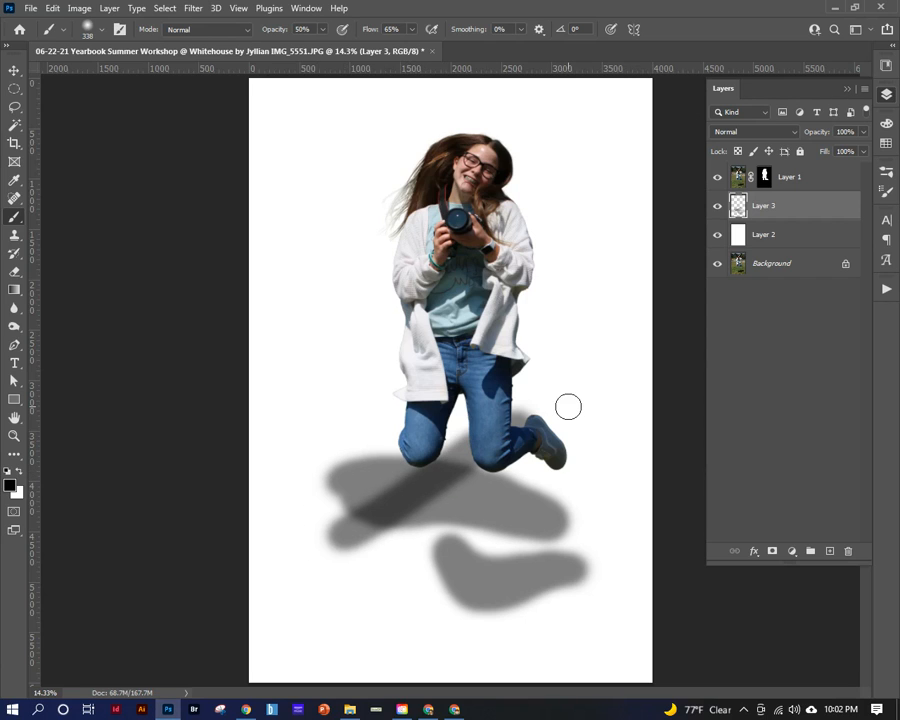
{"action": "key", "text": "ctrl+z"}
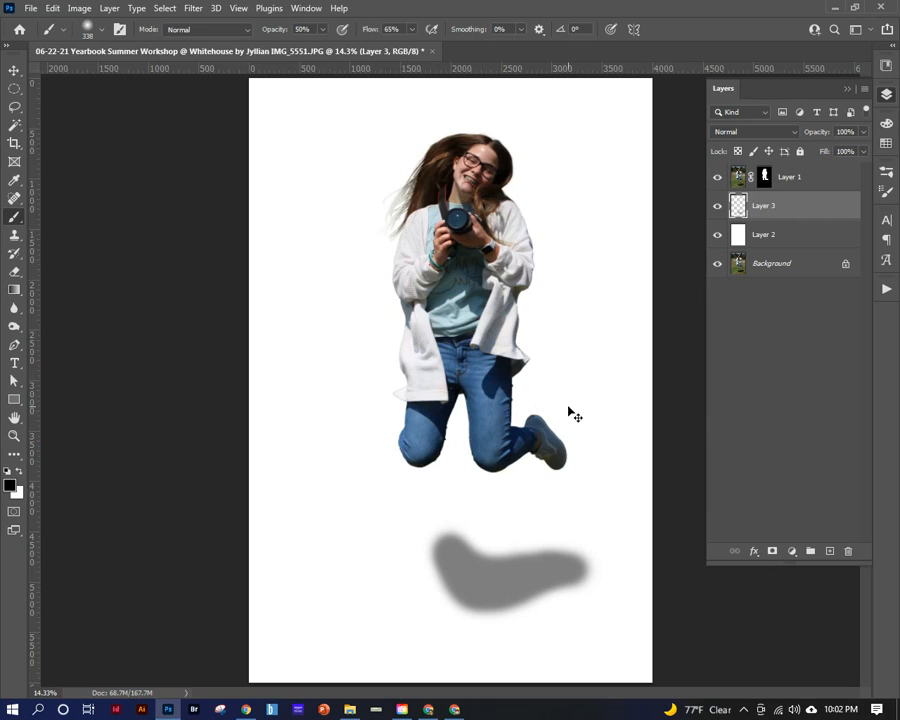
{"action": "key", "text": "ctrl+z"}
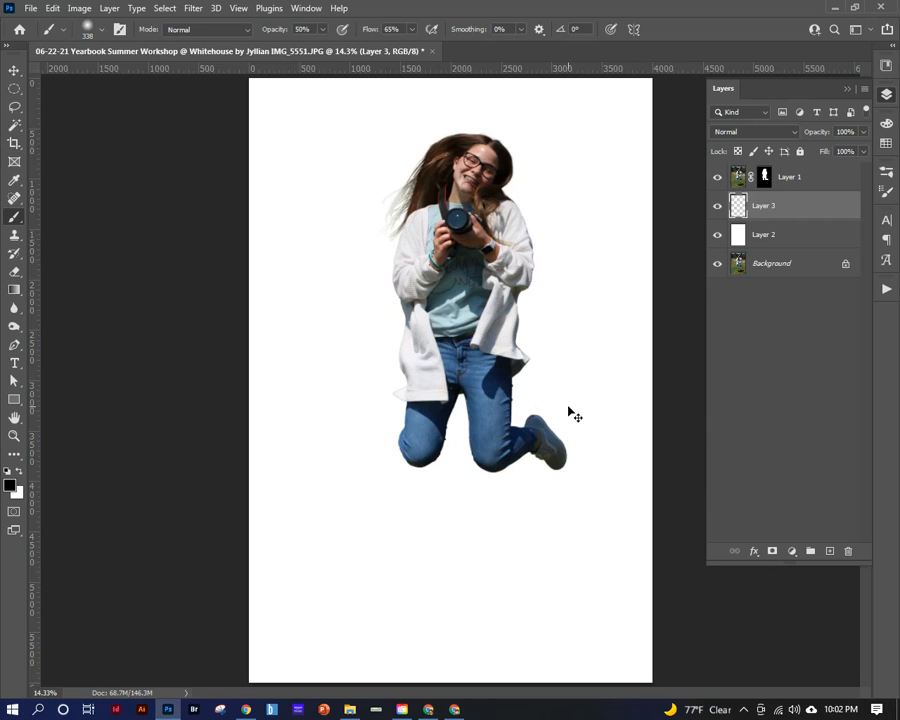
Try tracing the grass shadow with the 338 px brush while Layer 2 is hidden, compare it on white, and undo the tracing.
{"action": "left_click", "coordinate": [717, 236]}
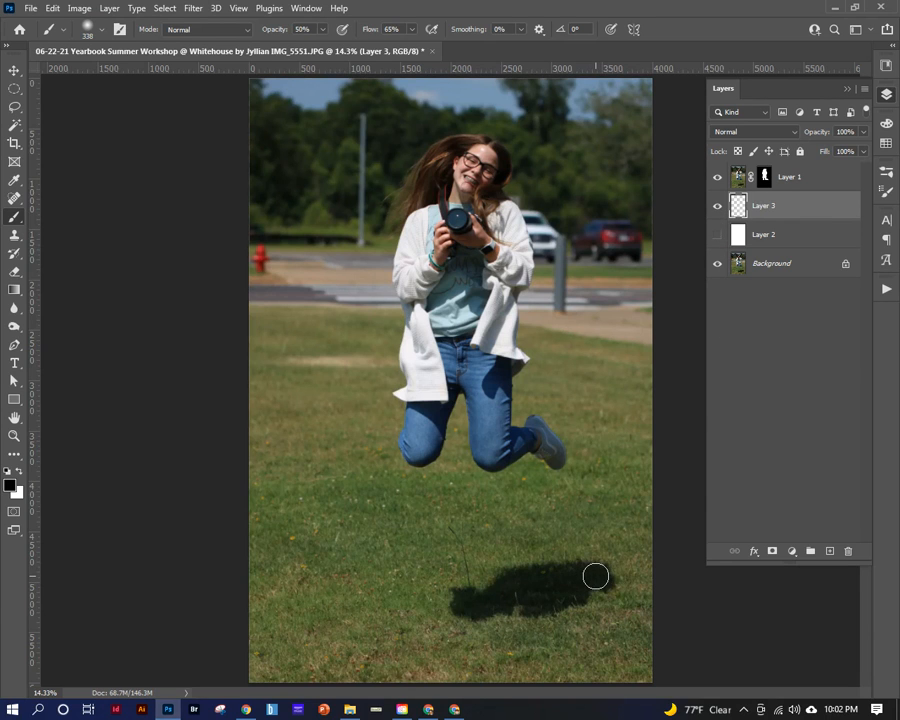
{"action": "mouse_move", "coordinate": [595, 576]}
{"action": "left_mouse_down"}
{"action": "mouse_move", "coordinate": [524, 579]}
{"action": "mouse_move", "coordinate": [469, 600]}
{"action": "mouse_move", "coordinate": [454, 573]}
{"action": "mouse_move", "coordinate": [468, 597]}
{"action": "mouse_move", "coordinate": [527, 598]}
{"action": "mouse_move", "coordinate": [580, 585]}
{"action": "mouse_move", "coordinate": [595, 569]}
{"action": "mouse_move", "coordinate": [555, 589]}
{"action": "mouse_move", "coordinate": [601, 594]}
{"action": "mouse_move", "coordinate": [468, 589]}
{"action": "left_mouse_up"}
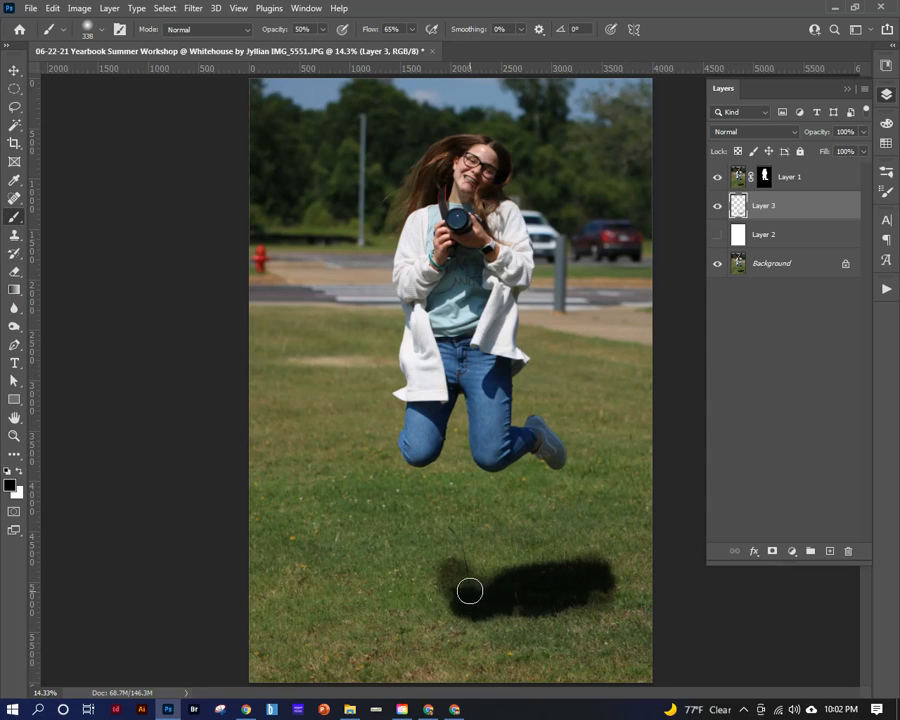
{"action": "left_click", "coordinate": [718, 235]}
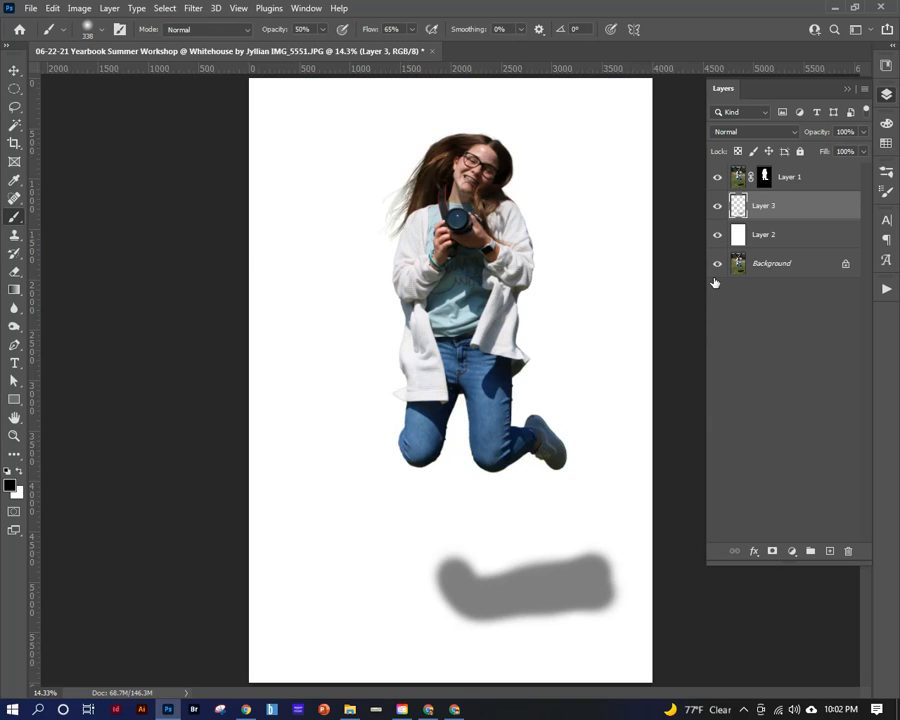
{"action": "left_click", "coordinate": [717, 234]}
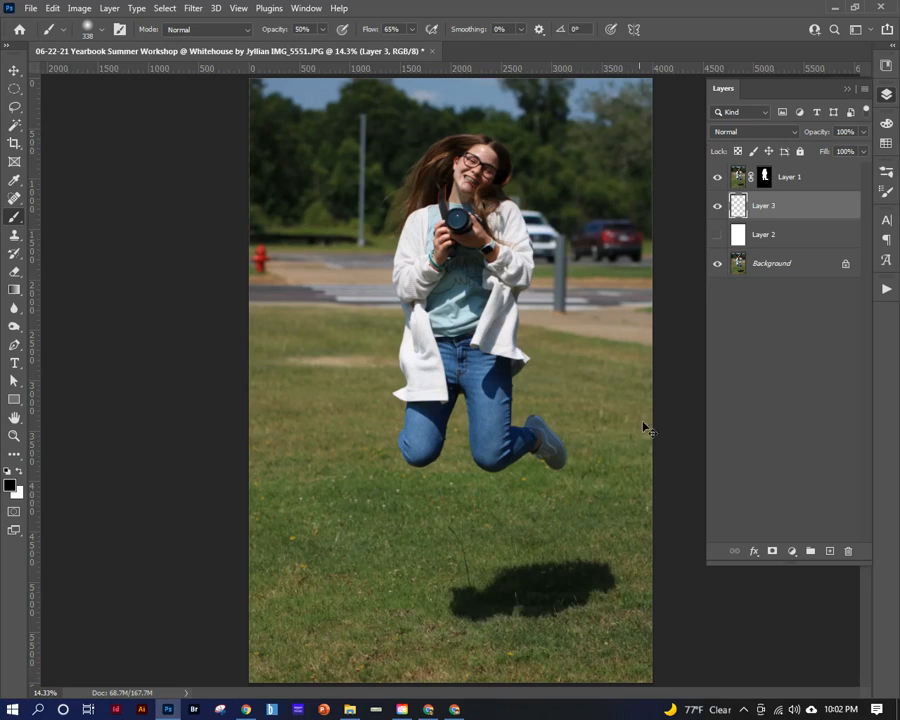
{"action": "left_click", "coordinate": [717, 236]}
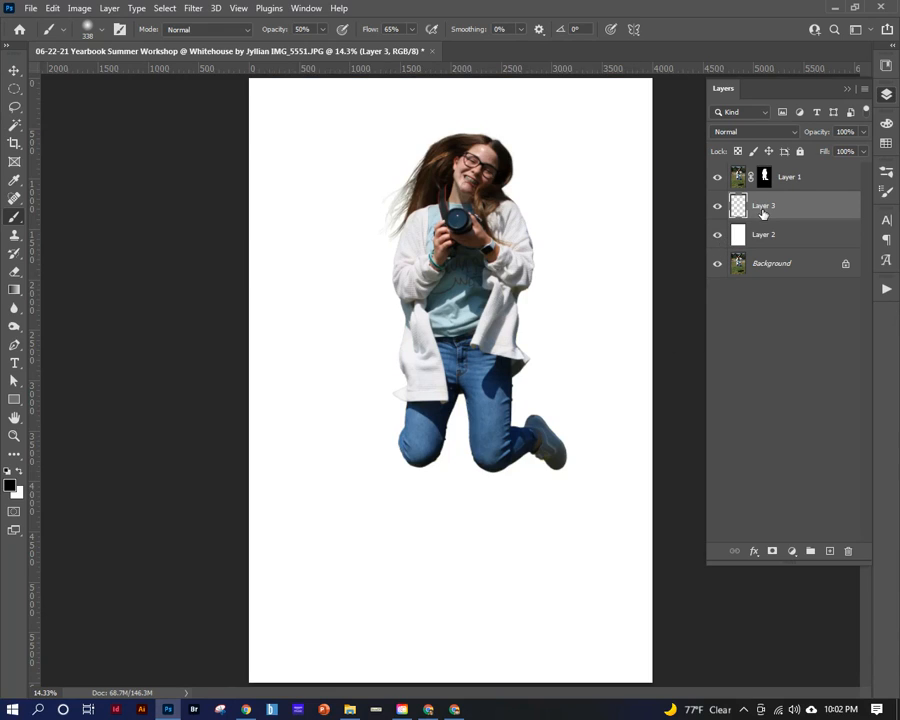
Draw a wide, flat elliptical selection with a 20 px feather below the girl, fill it with black on Layer 3, and deselect.
{"action": "left_click", "coordinate": [14, 88]}
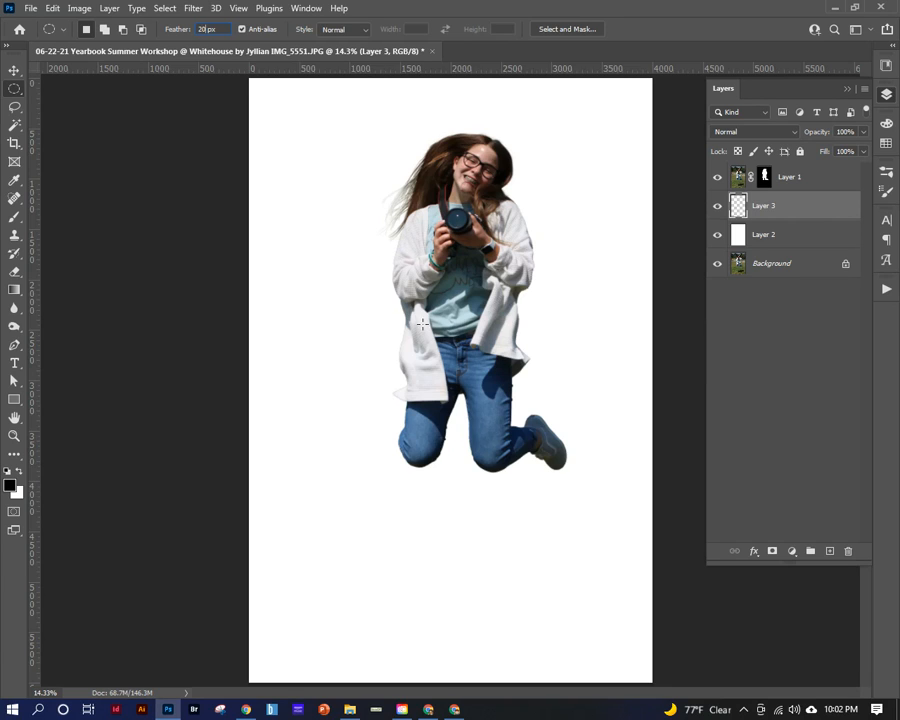
{"action": "left_click_drag", "start_coordinate": [401, 551], "coordinate": [571, 617]}
{"action": "key", "text": "alt"}
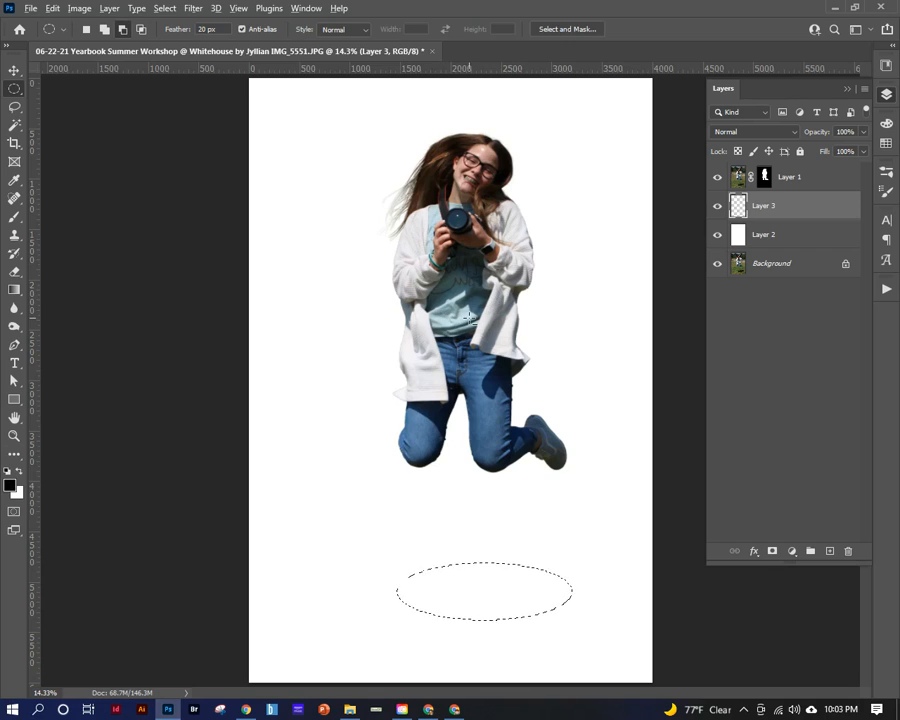
{"action": "key", "text": "alt+BackSpace"}
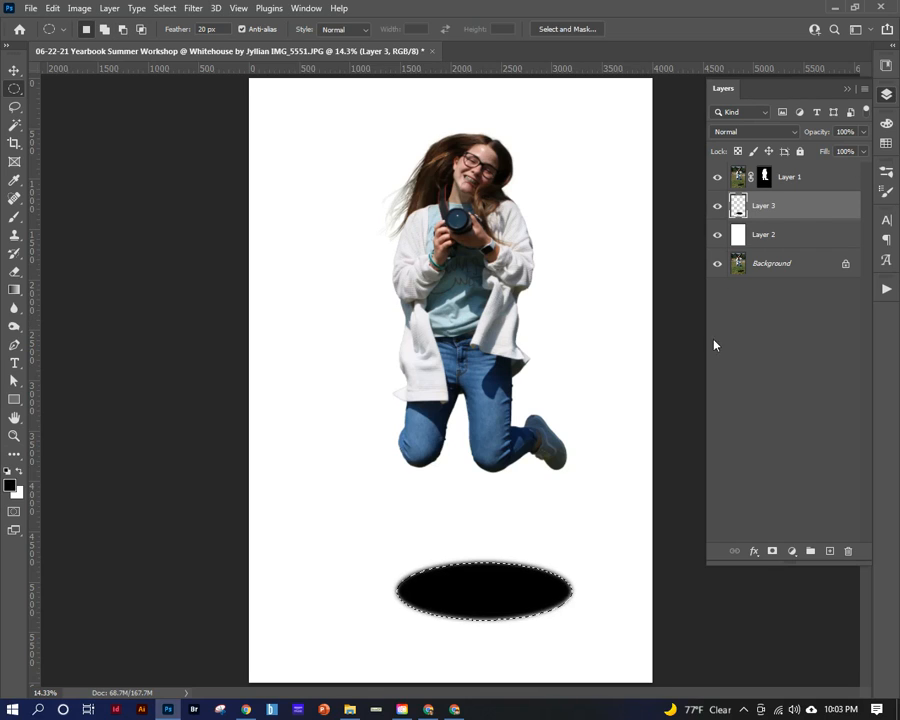
{"action": "key", "text": "ctrl+d"}
Reduce the opacity of Layer 3 with the black ellipse to 24%.
{"action": "left_click", "coordinate": [864, 132]}
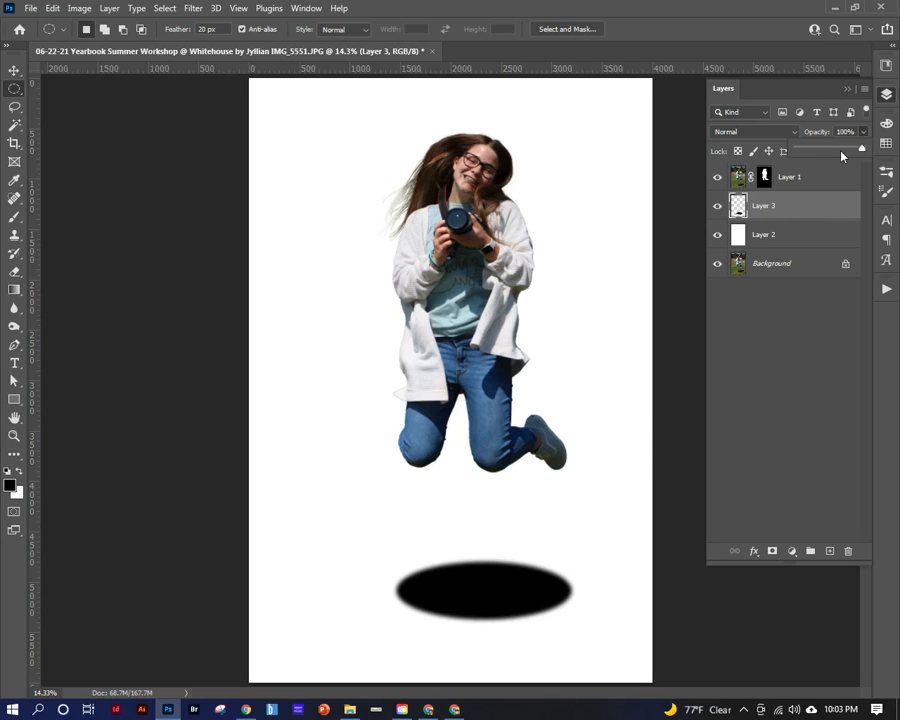
{"action": "left_click_drag", "start_coordinate": [825, 155], "coordinate": [817, 157]}
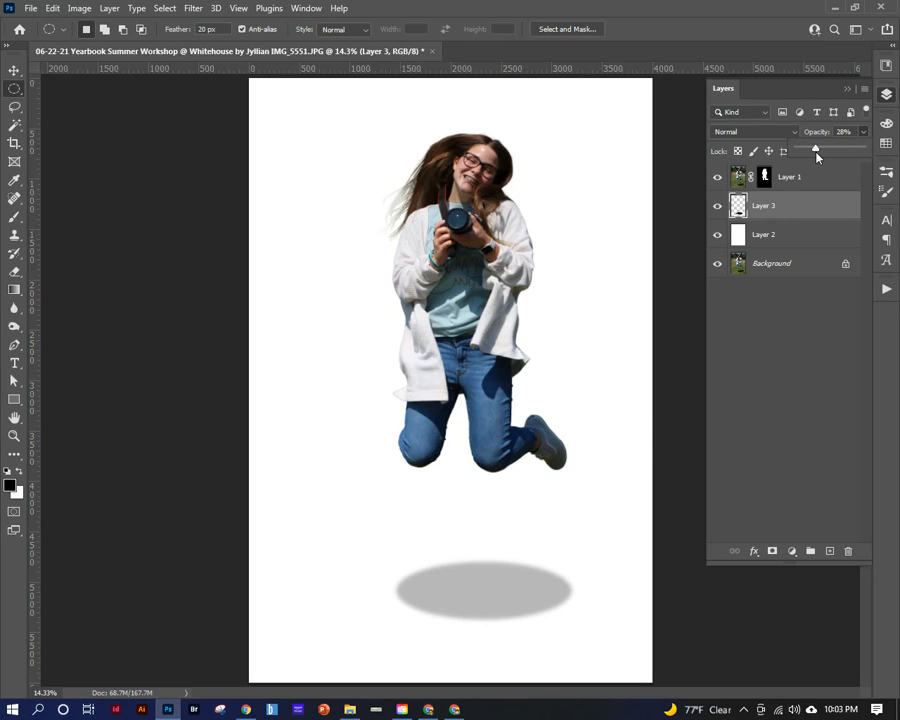
{"action": "left_click_drag", "start_coordinate": [816, 152], "coordinate": [814, 152]}
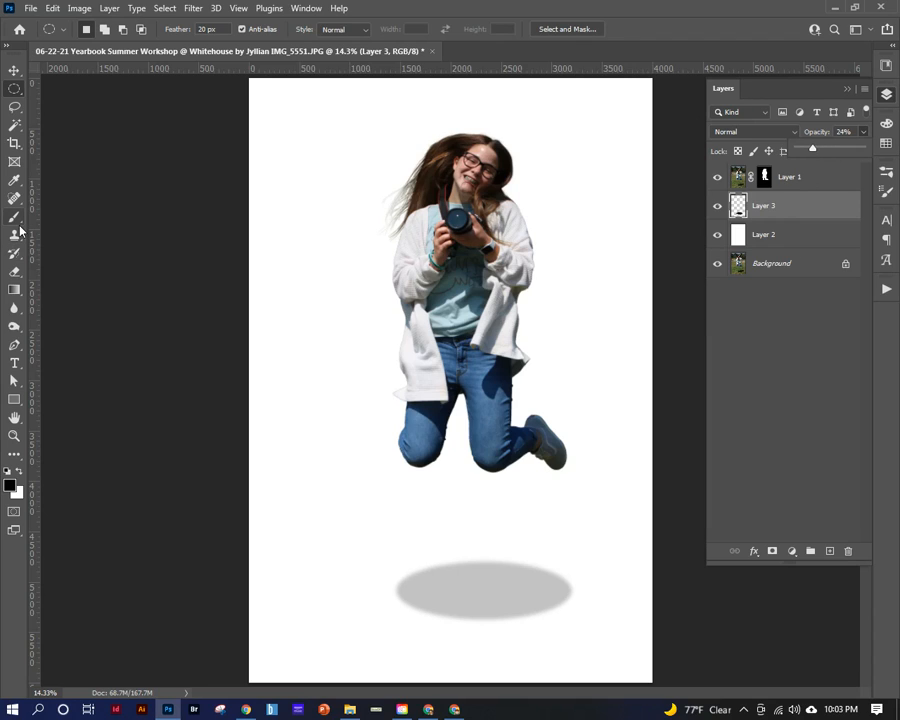
Erase the upper edge of the grey ellipse with a soft 621 px eraser, and its ends and lower edge at 314 px, for an irregular shadow.
{"action": "key", "text": "e"}
{"action": "mouse_move", "coordinate": [424, 527]}
{"action": "left_mouse_down"}
{"action": "mouse_move", "coordinate": [444, 532]}
{"action": "mouse_move", "coordinate": [474, 316]}
{"action": "mouse_move", "coordinate": [485, 309]}
{"action": "left_mouse_up"}
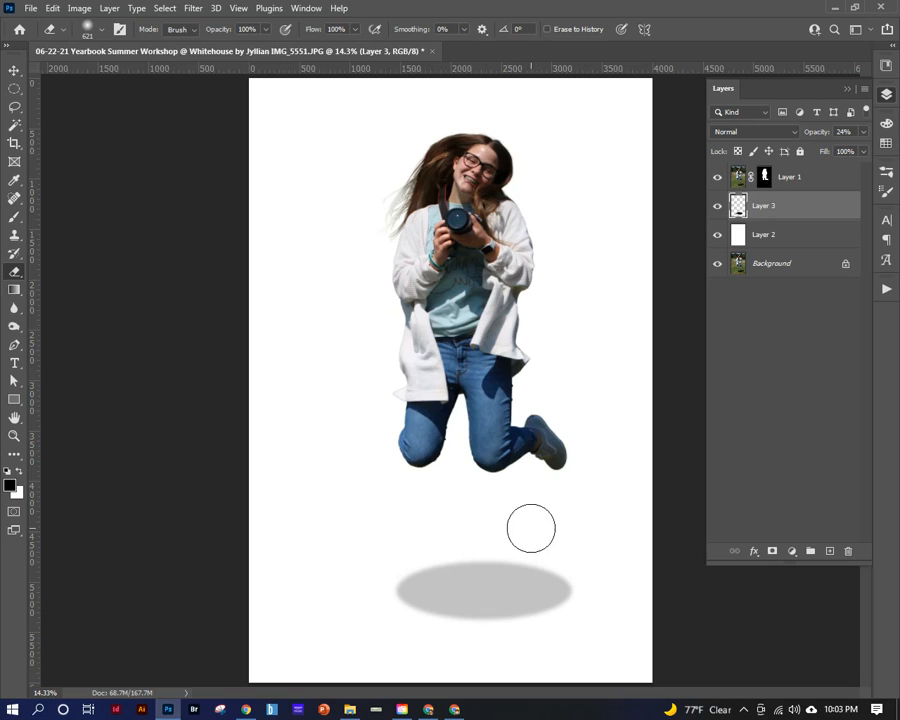
{"action": "mouse_move", "coordinate": [512, 550]}
{"action": "left_mouse_down"}
{"action": "mouse_move", "coordinate": [539, 521]}
{"action": "mouse_move", "coordinate": [532, 548]}
{"action": "mouse_move", "coordinate": [518, 553]}
{"action": "mouse_move", "coordinate": [558, 540]}
{"action": "mouse_move", "coordinate": [514, 552]}
{"action": "mouse_move", "coordinate": [462, 544]}
{"action": "mouse_move", "coordinate": [489, 536]}
{"action": "mouse_move", "coordinate": [440, 542]}
{"action": "mouse_move", "coordinate": [494, 535]}
{"action": "mouse_move", "coordinate": [497, 544]}
{"action": "mouse_move", "coordinate": [455, 546]}
{"action": "mouse_move", "coordinate": [499, 531]}
{"action": "left_mouse_up"}
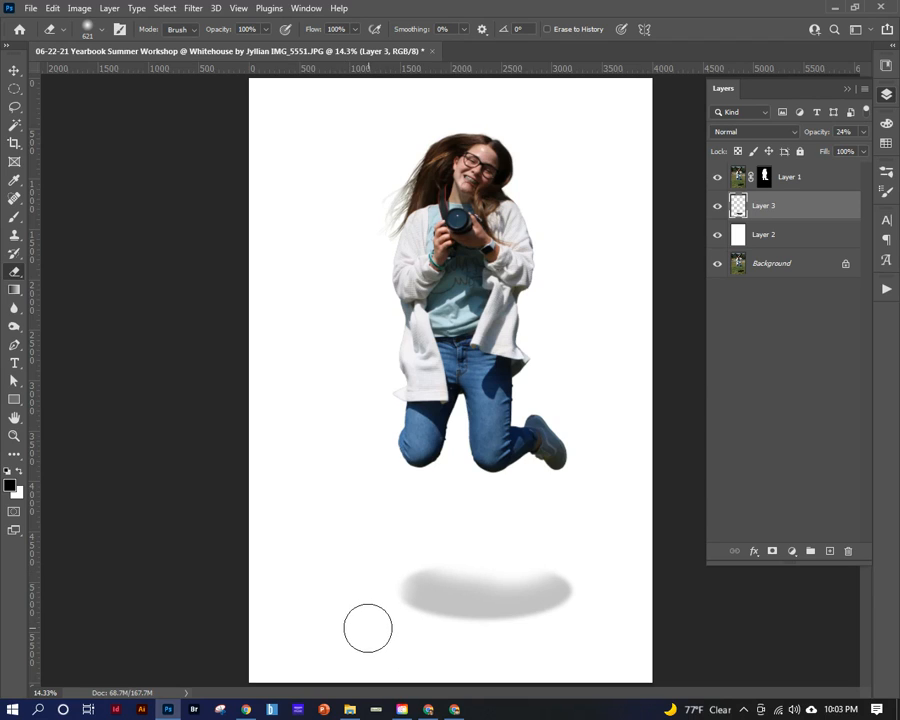
{"action": "left_click_drag", "start_coordinate": [363, 608], "coordinate": [342, 606]}
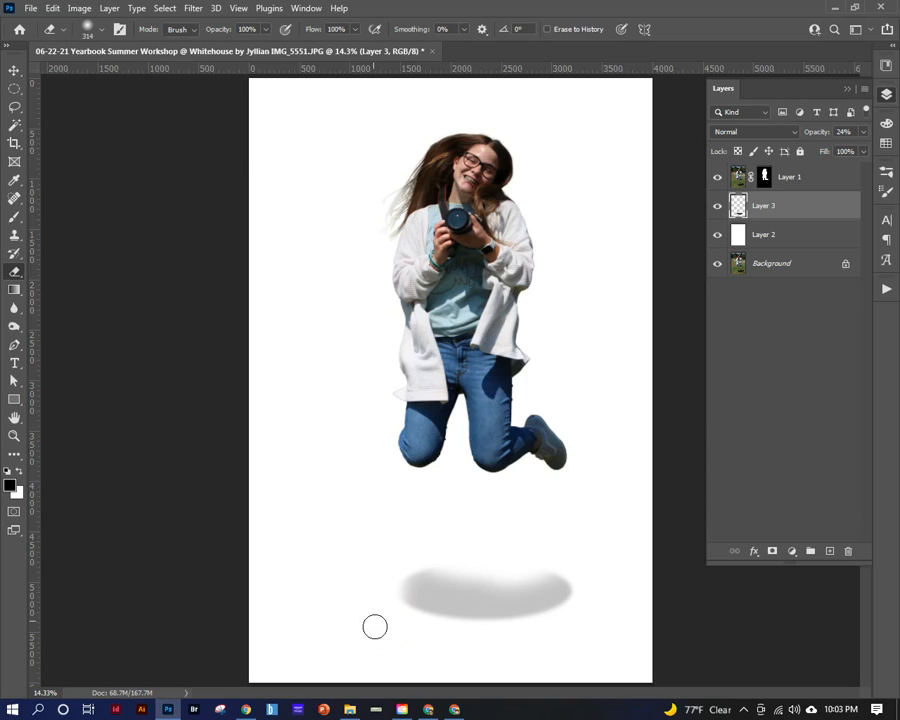
{"action": "left_click_drag", "start_coordinate": [394, 562], "coordinate": [388, 622]}
{"action": "left_click_drag", "start_coordinate": [565, 633], "coordinate": [587, 577]}
{"action": "mouse_move", "coordinate": [526, 653]}
{"action": "left_mouse_down"}
{"action": "mouse_move", "coordinate": [566, 607]}
{"action": "mouse_move", "coordinate": [515, 640]}
{"action": "left_mouse_up"}
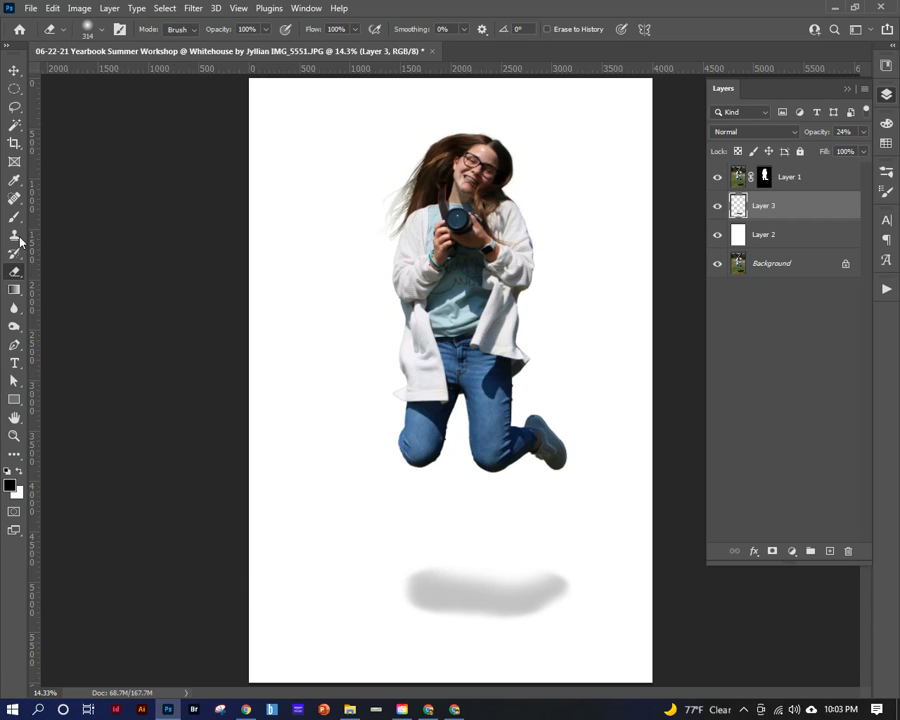
Compare the shadow with the one in the original photo, and hide Layer 2 and the Background layer.
{"action": "left_click", "coordinate": [14, 88]}
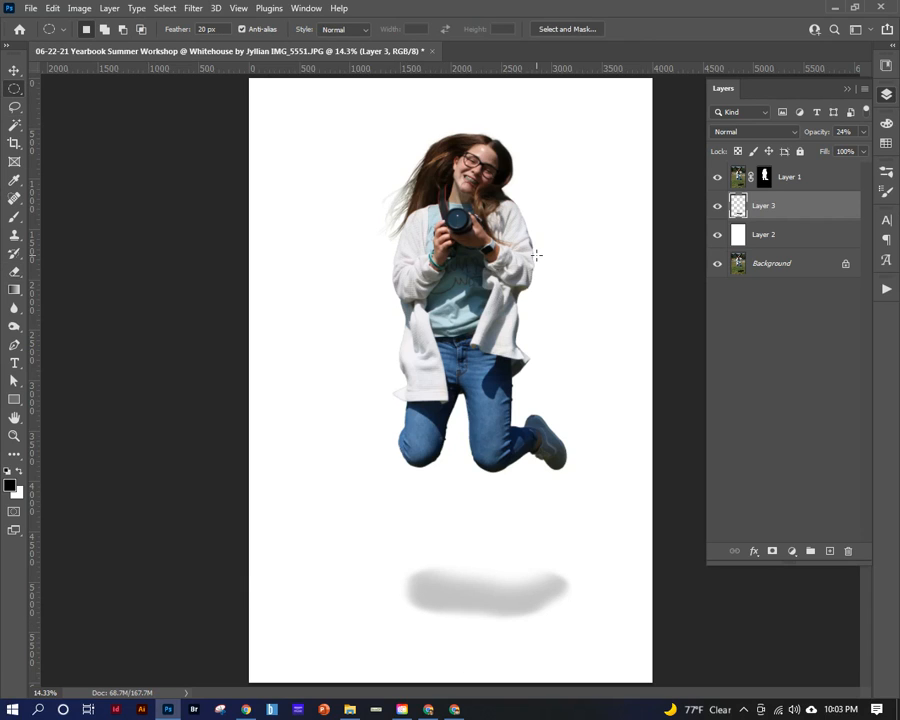
{"action": "left_click", "coordinate": [717, 235]}
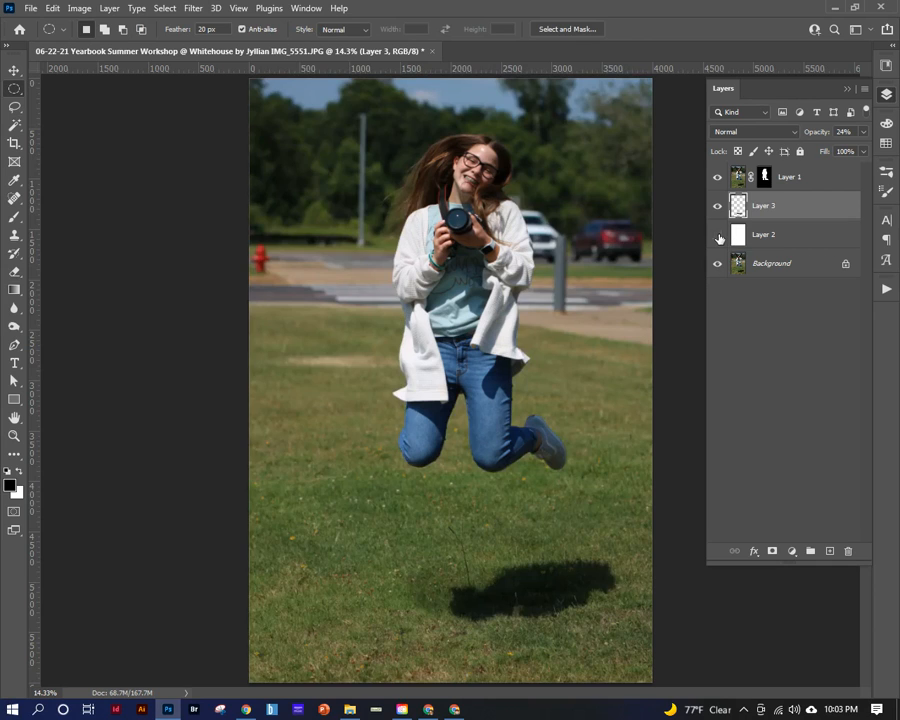
{"action": "left_click", "coordinate": [717, 235]}
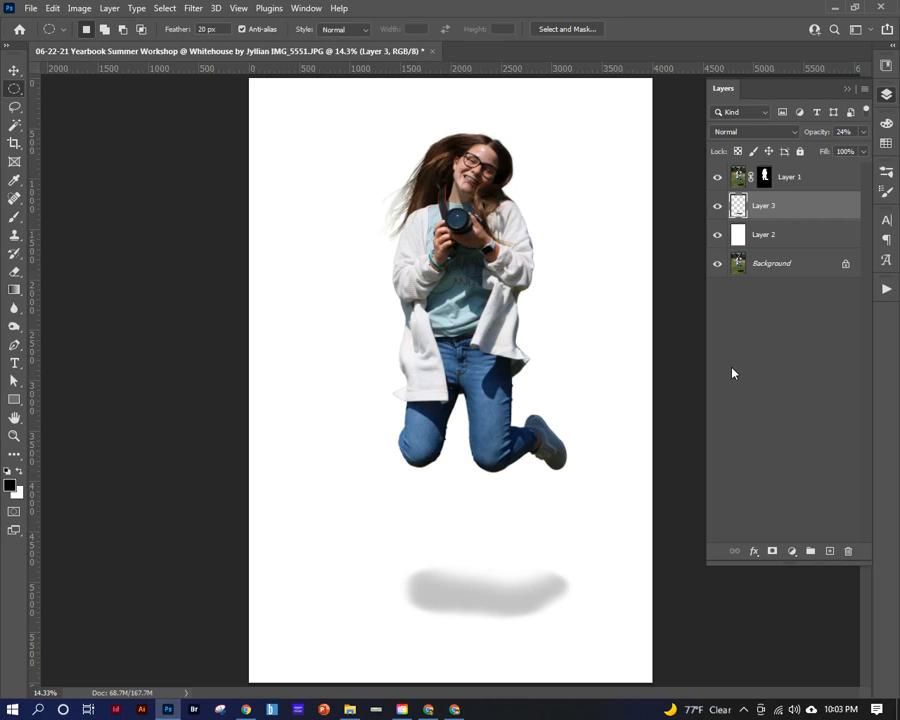
{"action": "left_click", "coordinate": [717, 235]}
{"action": "left_click", "coordinate": [717, 264]}
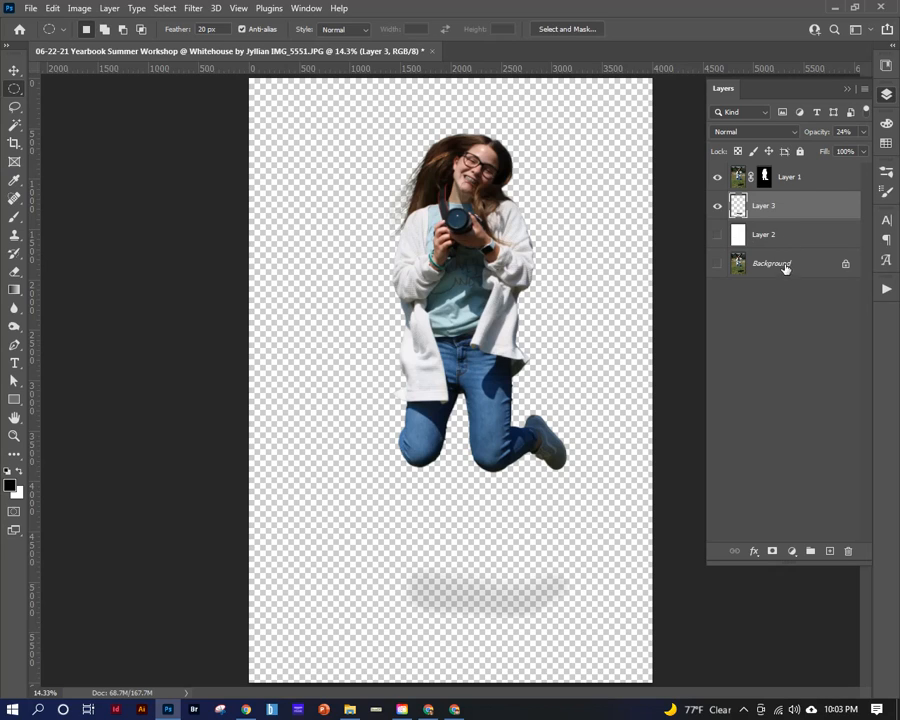
Crop the image to a rectangular selection drawn closely around the girl and her shadow.
{"action": "left_click", "coordinate": [15, 91]}
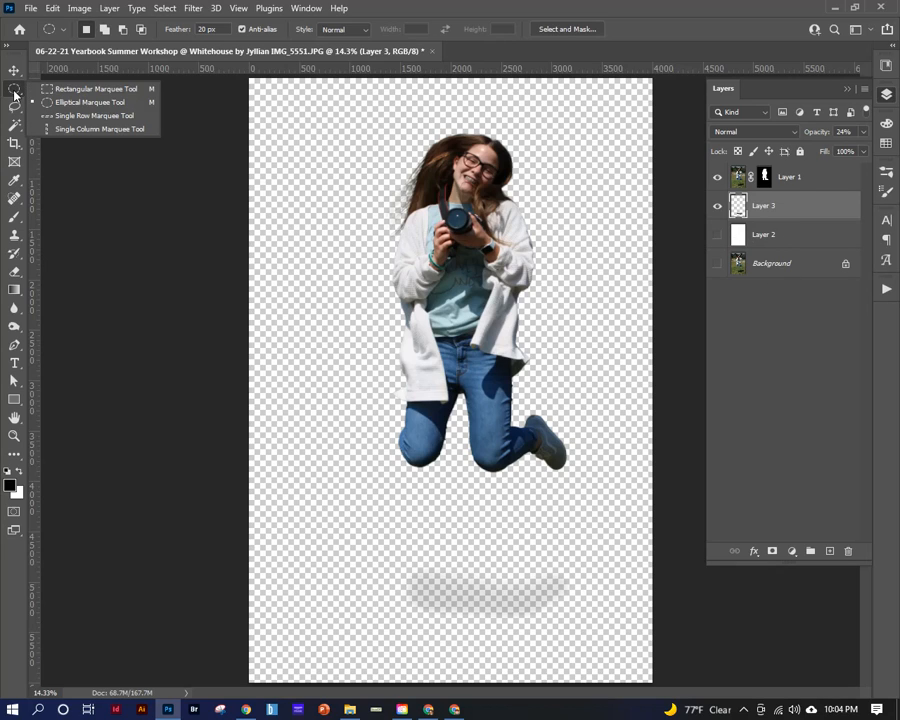
{"action": "left_click", "coordinate": [90, 89]}
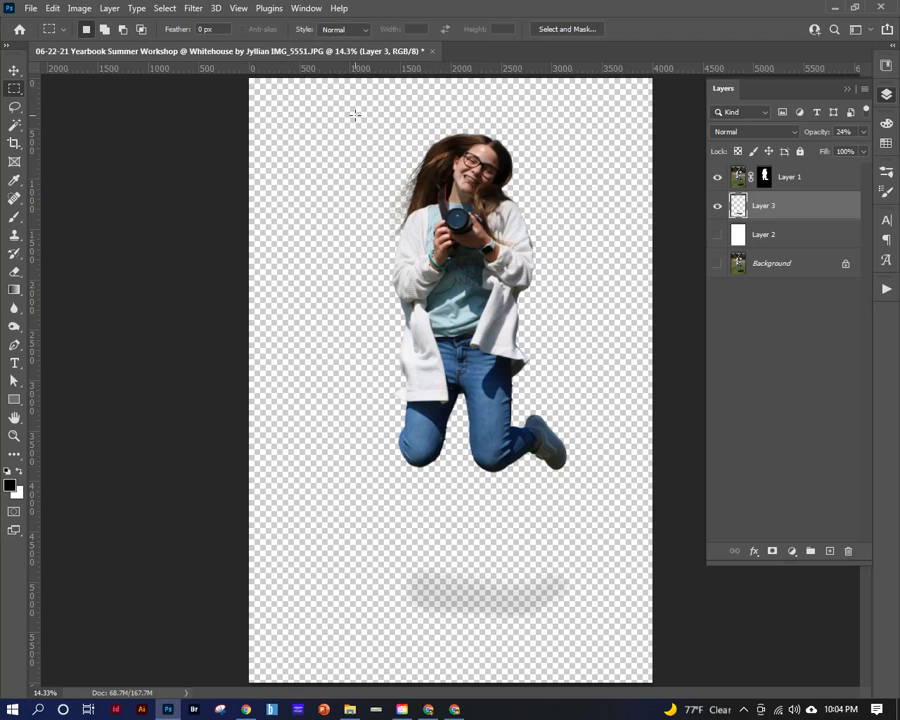
{"action": "left_click_drag", "start_coordinate": [355, 115], "coordinate": [625, 637]}
{"action": "left_click_drag", "start_coordinate": [622, 645], "coordinate": [609, 650]}
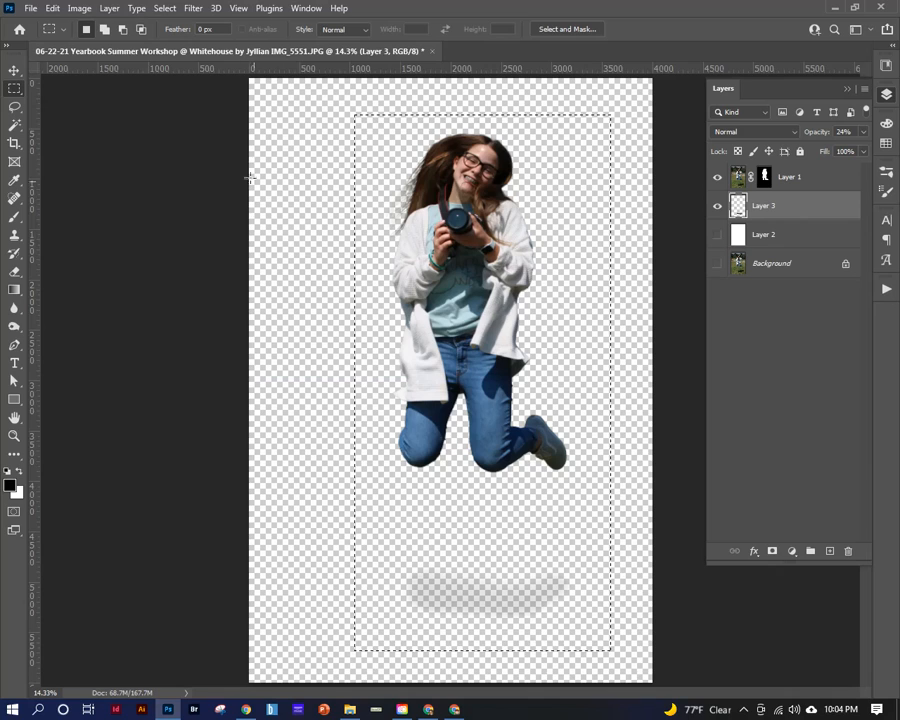
{"action": "left_click", "coordinate": [80, 9]}
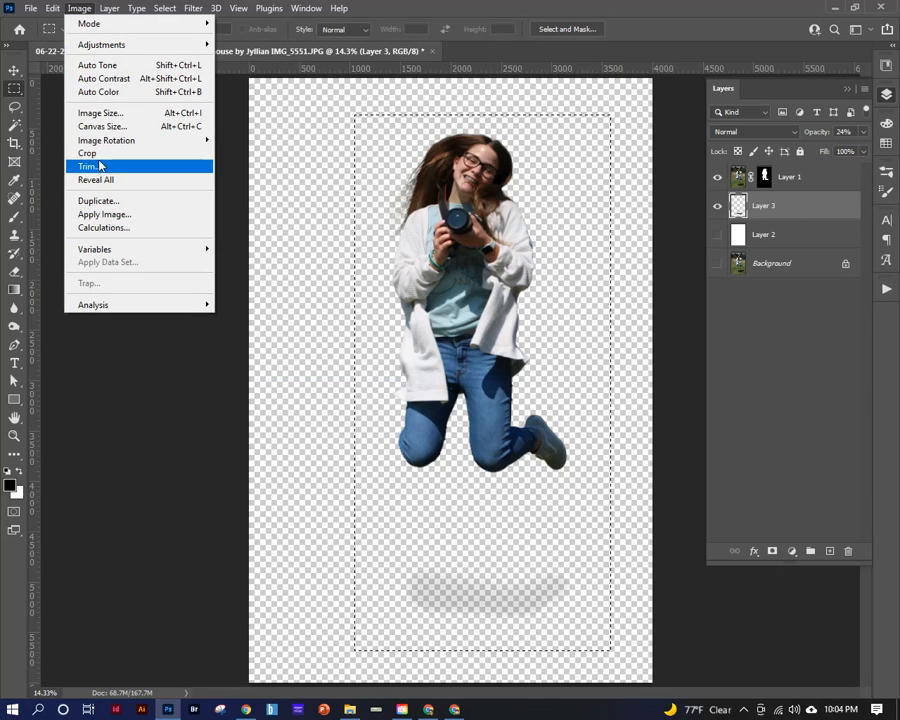
{"action": "left_click", "coordinate": [103, 157]}
Save the layered document as a Photoshop PSD file in the Summer Spread folder, keeping the suggested file name.
{"action": "left_click", "coordinate": [31, 9]}
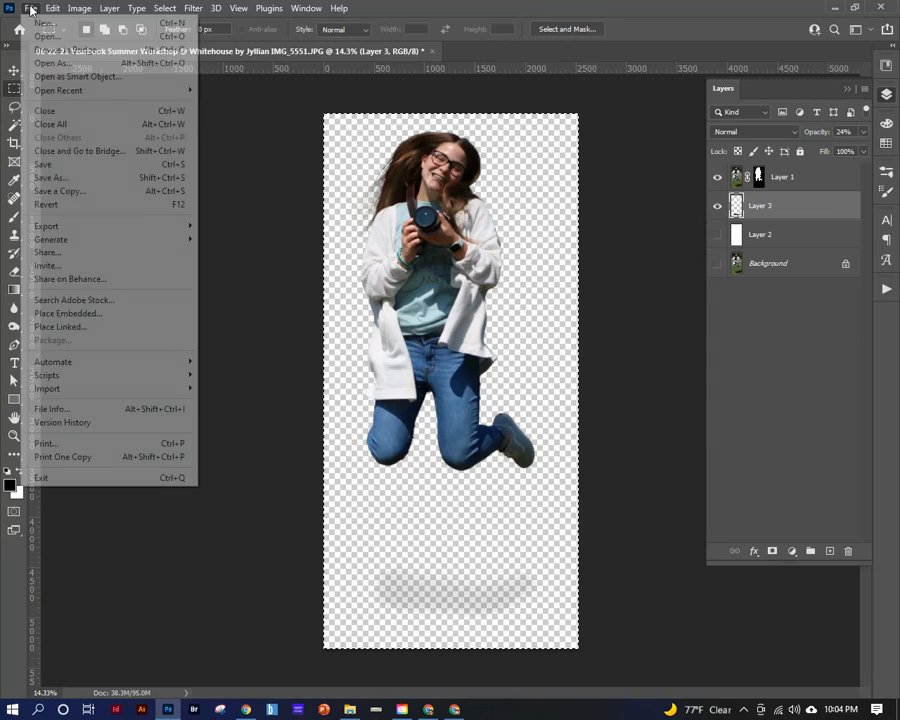
{"action": "left_click", "coordinate": [31, 10]}
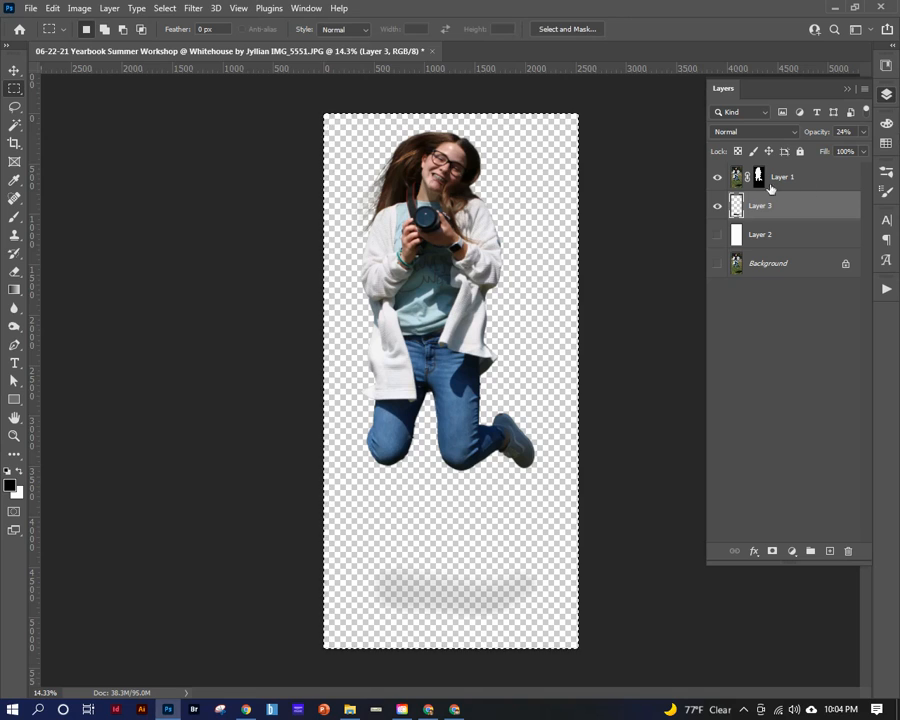
{"action": "left_click", "coordinate": [32, 9]}
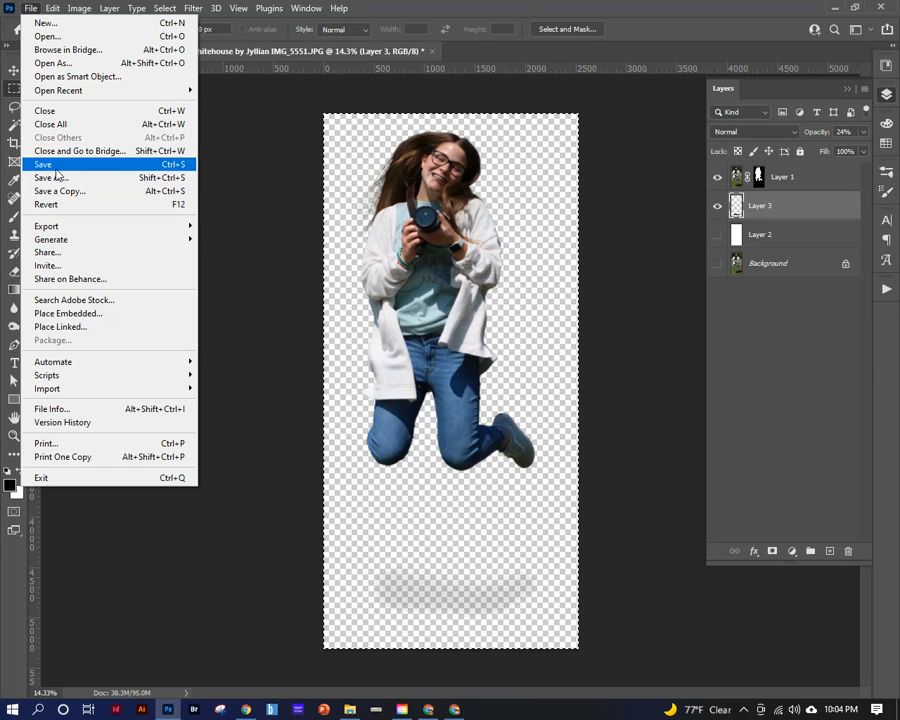
{"action": "left_click", "coordinate": [56, 179]}
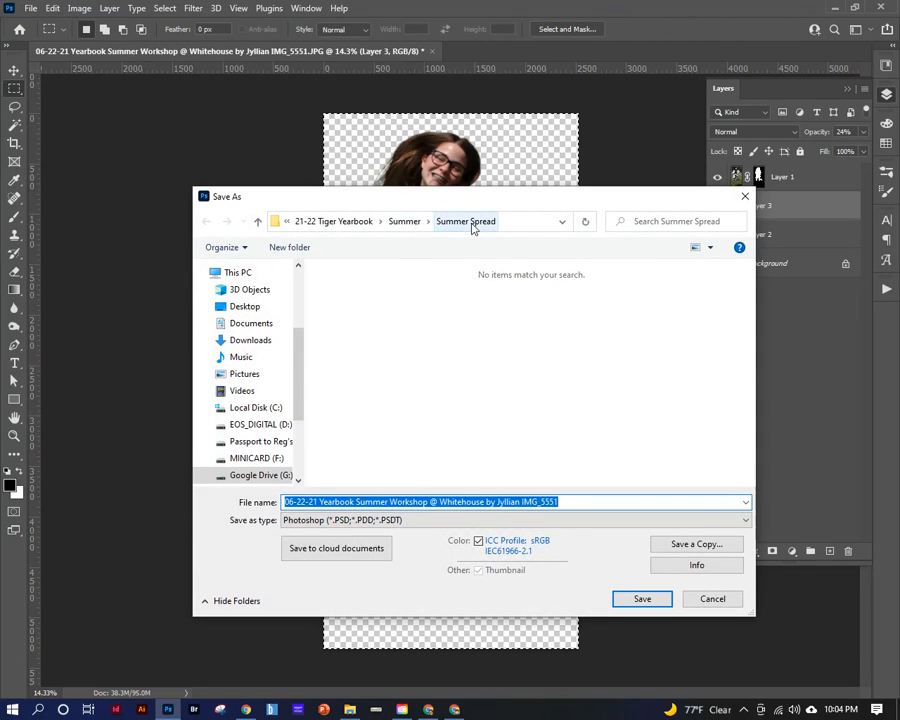
{"action": "left_click", "coordinate": [570, 502]}
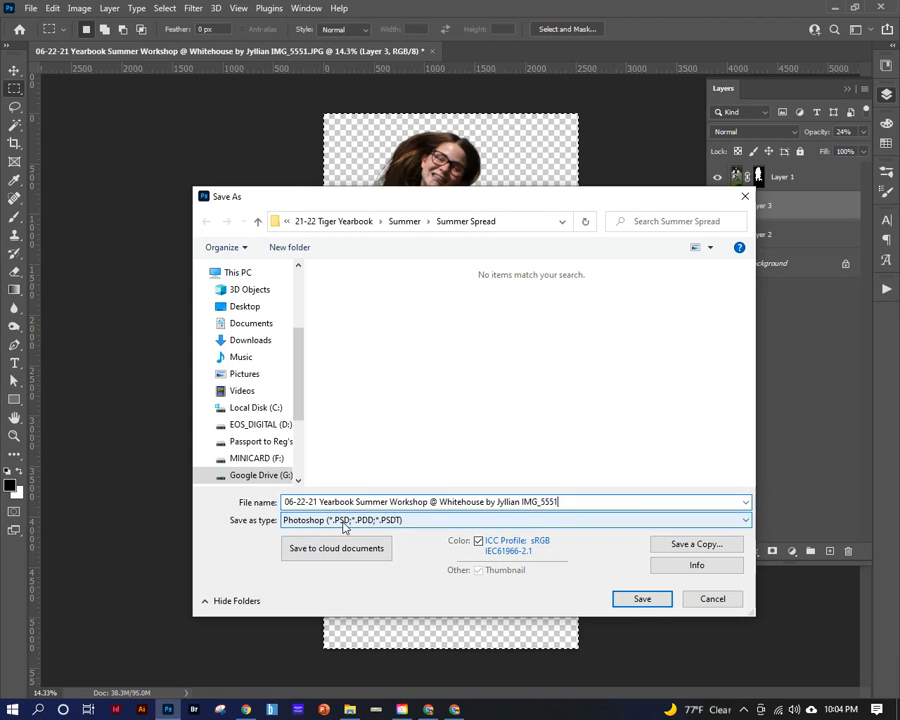
{"action": "left_click", "coordinate": [641, 599]}
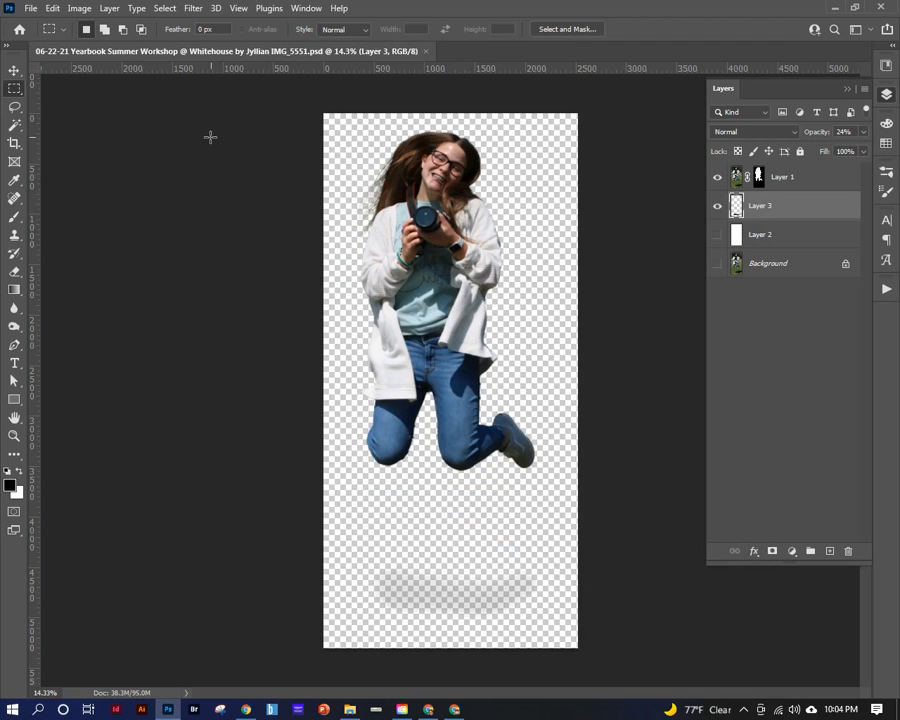
{"action": "left_click", "coordinate": [29, 9]}
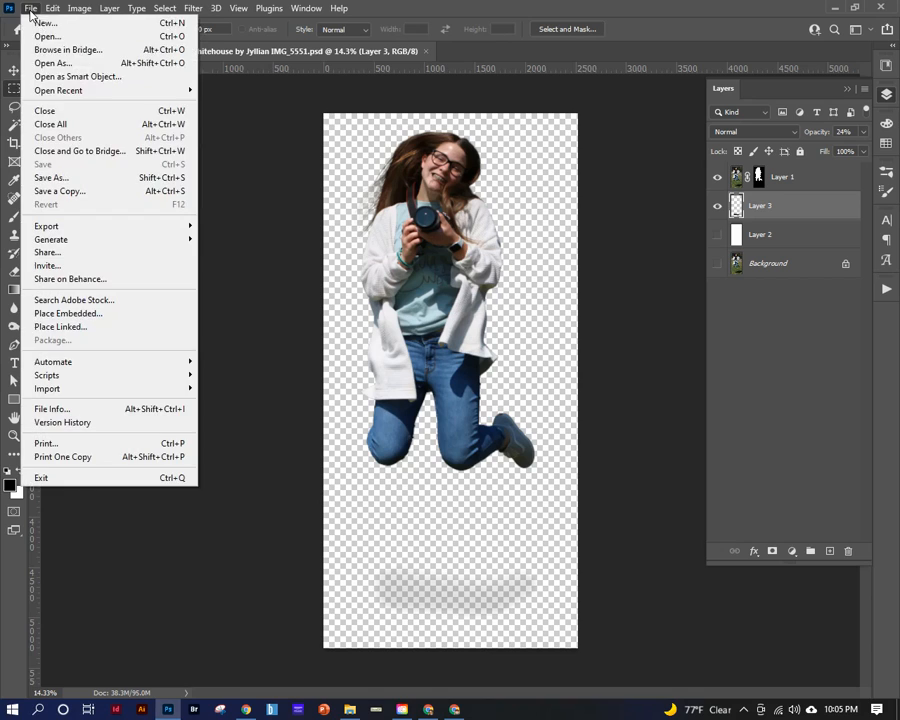
{"action": "left_click", "coordinate": [70, 182]}
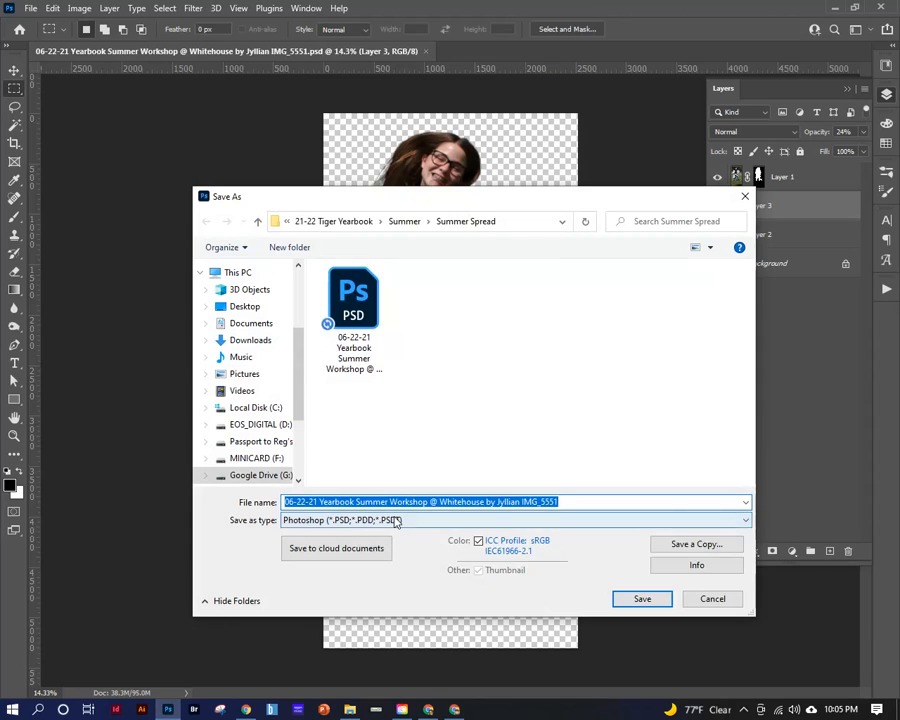
{"action": "left_click", "coordinate": [396, 520]}
{"action": "left_click", "coordinate": [695, 599]}
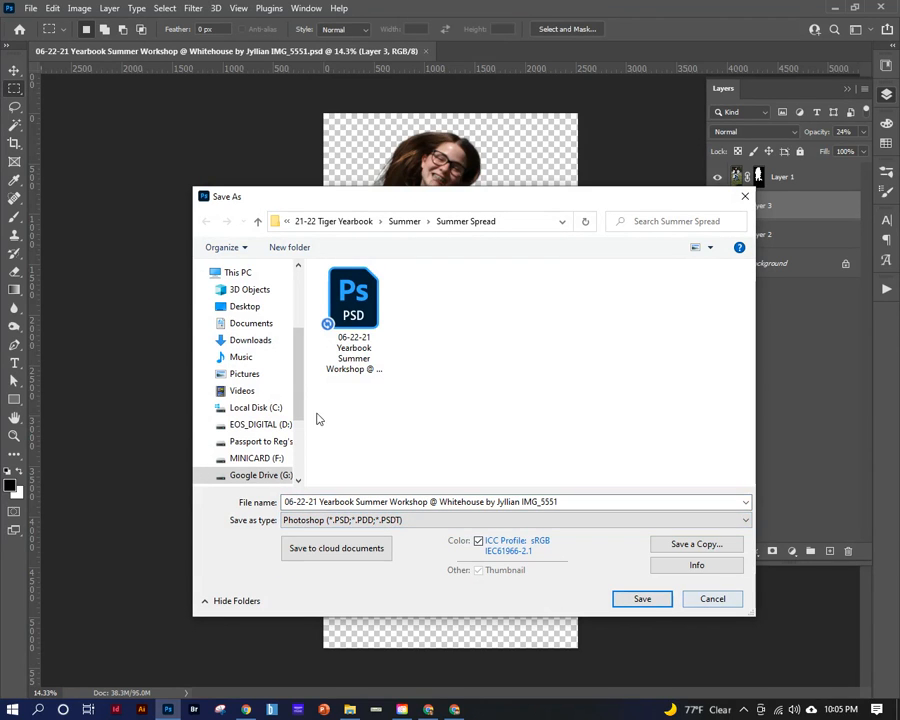
{"action": "left_click", "coordinate": [713, 599]}
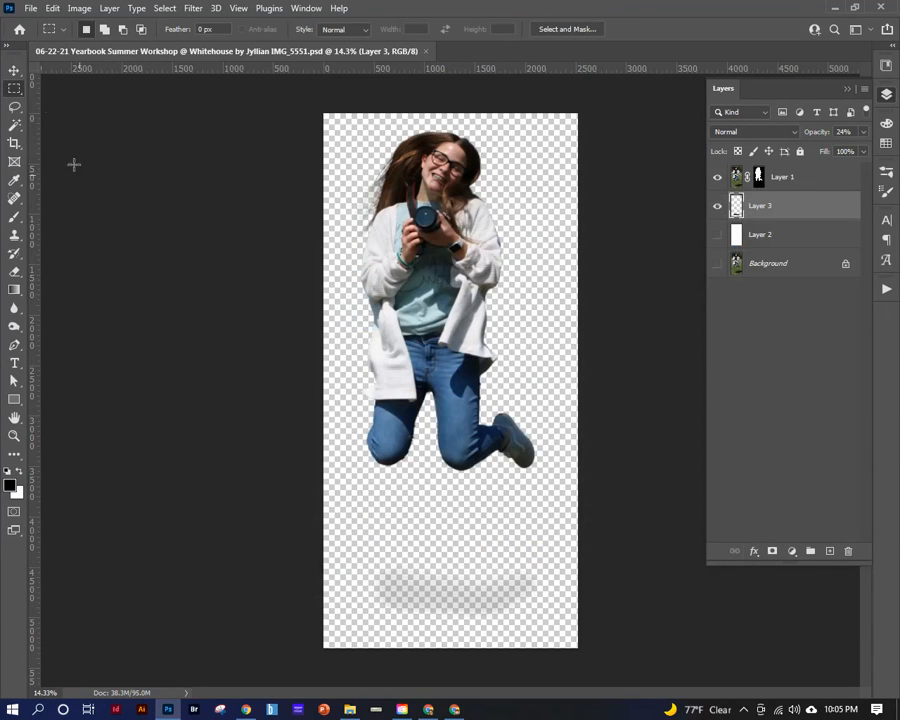
Open the Export As settings for the cropped cutout to produce a PNG with transparency.
{"action": "left_click", "coordinate": [30, 8]}
{"action": "mouse_move", "coordinate": [60, 226]}
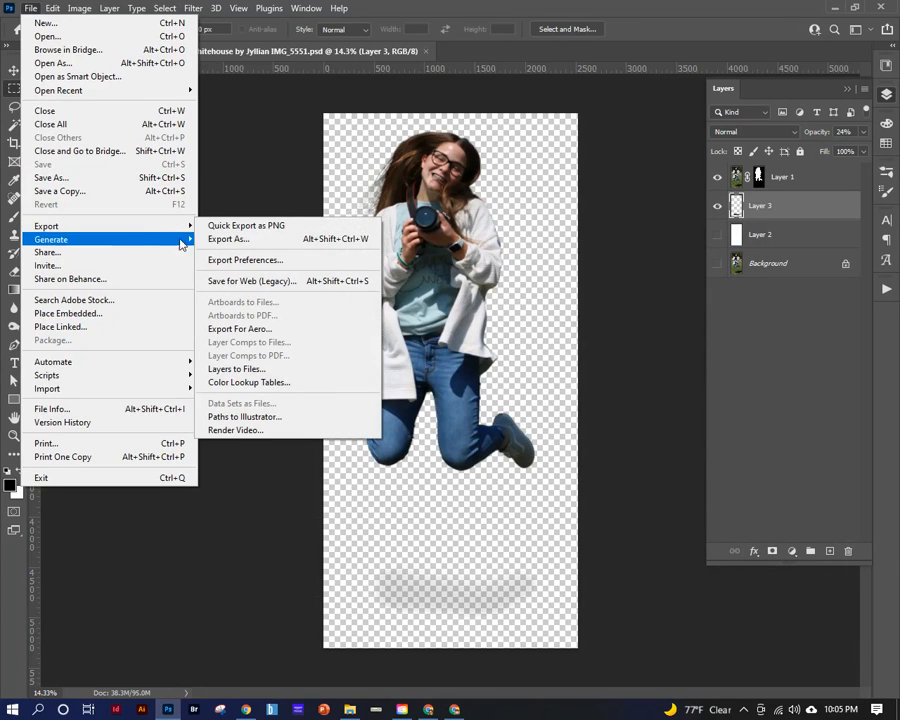
{"action": "left_click", "coordinate": [229, 240]}
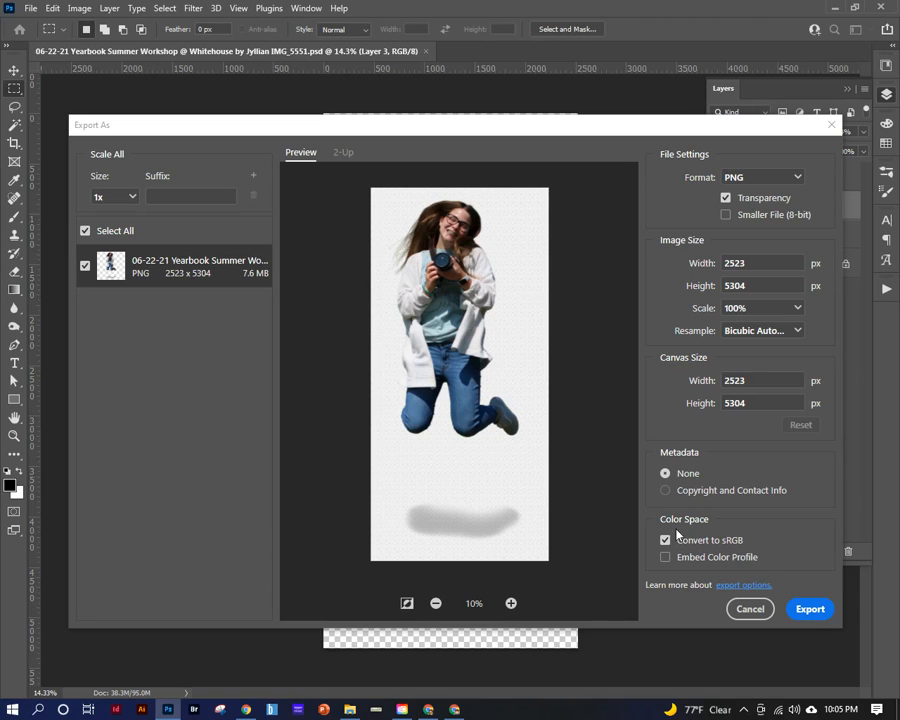
Examine the cutout's edges and transparency in the export preview, zooming between the full figure and 50%.
{"action": "left_click", "coordinate": [511, 603]}
{"action": "left_click", "coordinate": [511, 603]}
{"action": "left_click", "coordinate": [511, 603]}
{"action": "left_click", "coordinate": [511, 603]}
{"action": "left_click", "coordinate": [511, 603]}
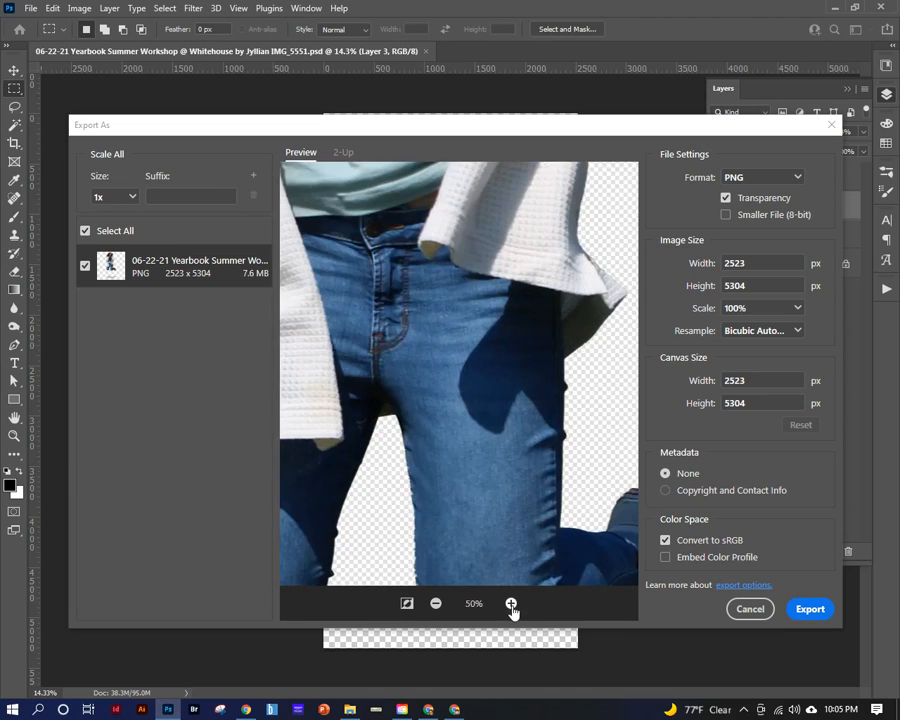
{"action": "left_click", "coordinate": [435, 603]}
{"action": "left_click", "coordinate": [435, 603]}
{"action": "left_click", "coordinate": [435, 603]}
{"action": "left_click", "coordinate": [435, 603]}
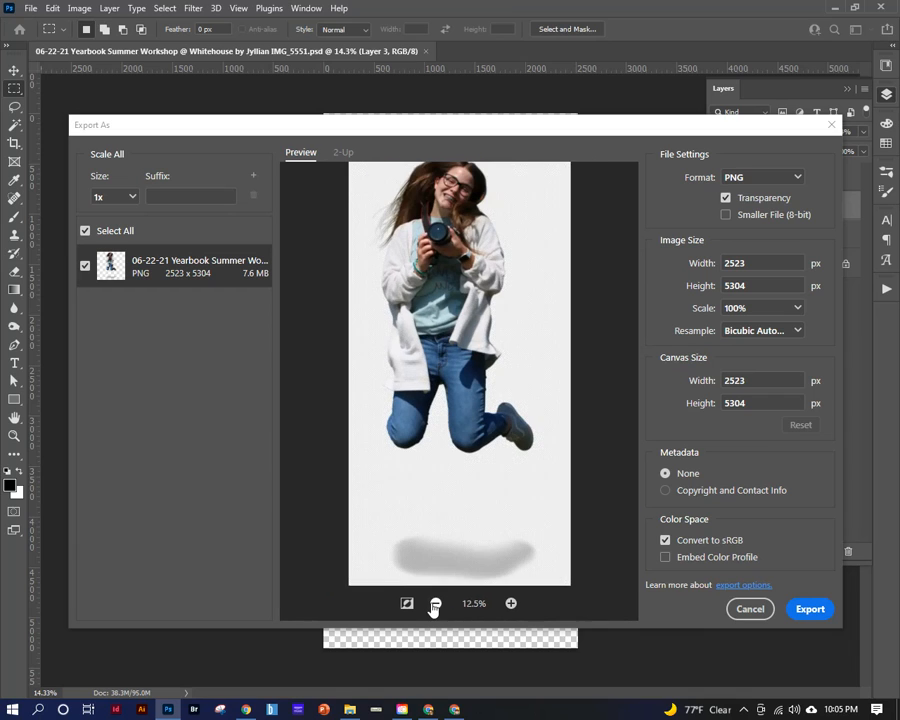
{"action": "left_click", "coordinate": [511, 603]}
{"action": "left_click", "coordinate": [511, 603]}
{"action": "left_click", "coordinate": [511, 603]}
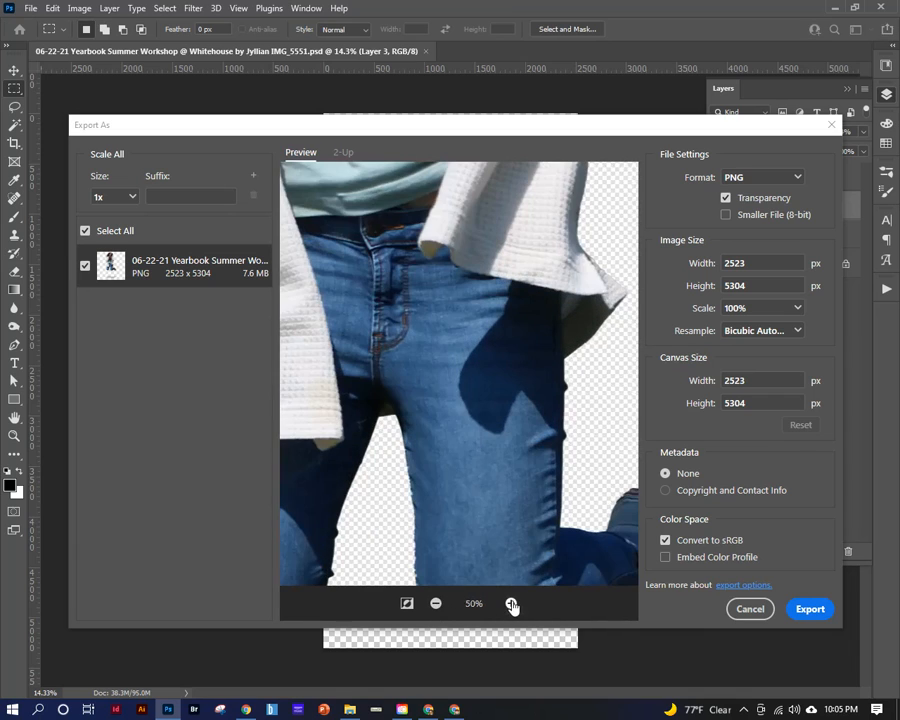
Start exporting the PNG and choose the p002-003 folder in 21-22 Tiger Yearbook > 2022 YEARBOOK > Content as its destination.
{"action": "left_click", "coordinate": [810, 609]}
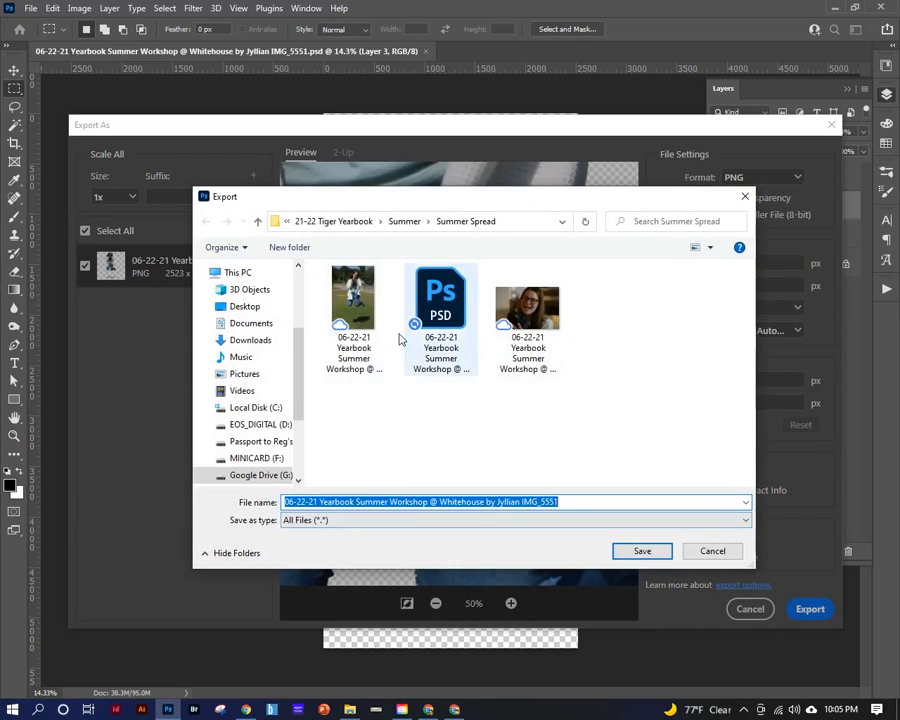
{"action": "left_click", "coordinate": [327, 222]}
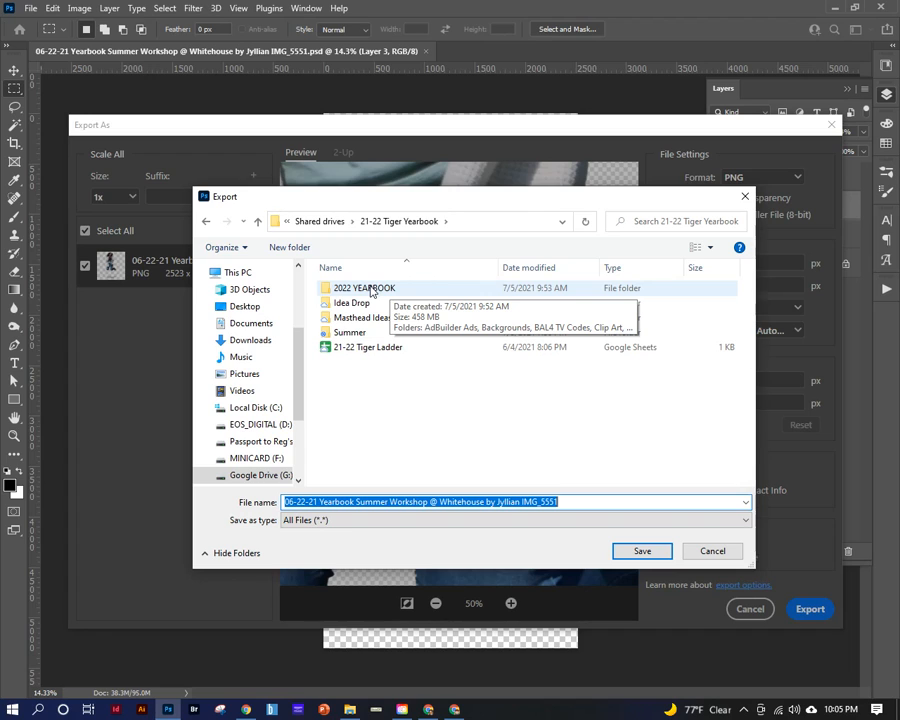
{"action": "double_click", "coordinate": [369, 289]}
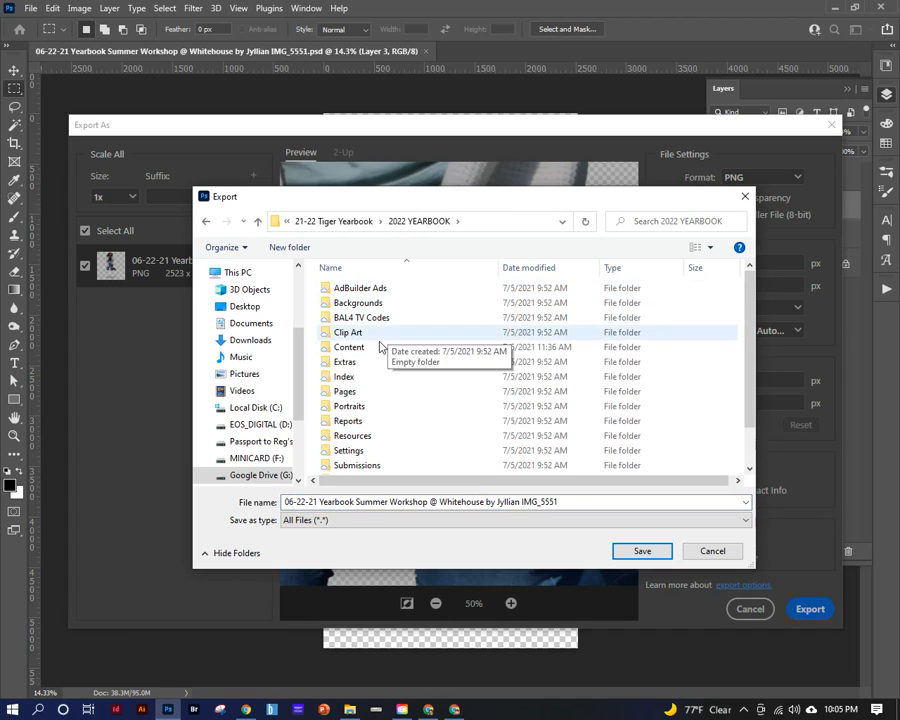
{"action": "double_click", "coordinate": [350, 348]}
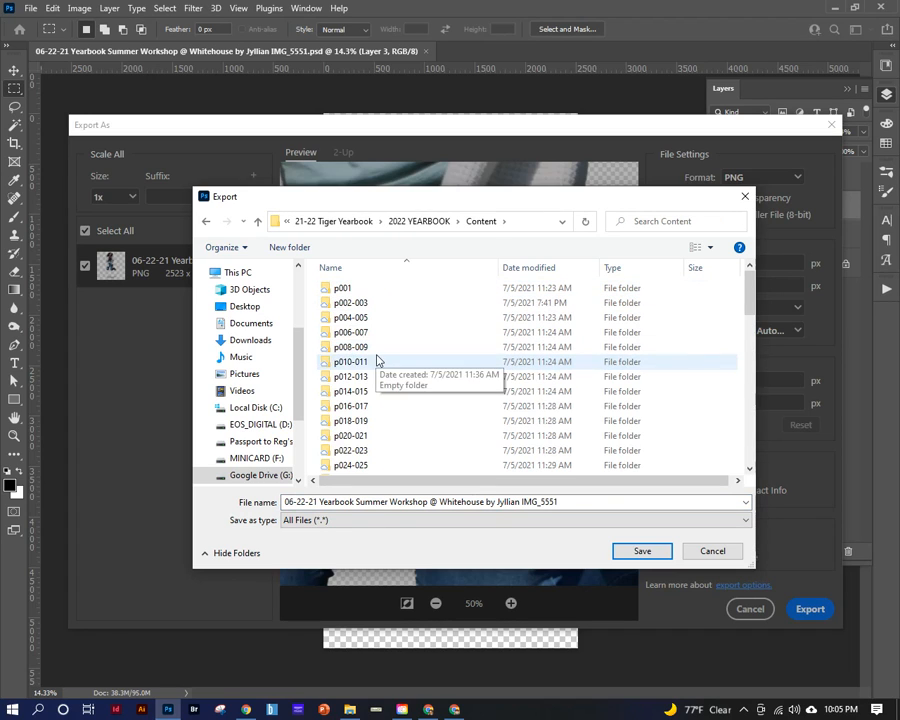
{"action": "double_click", "coordinate": [369, 305]}
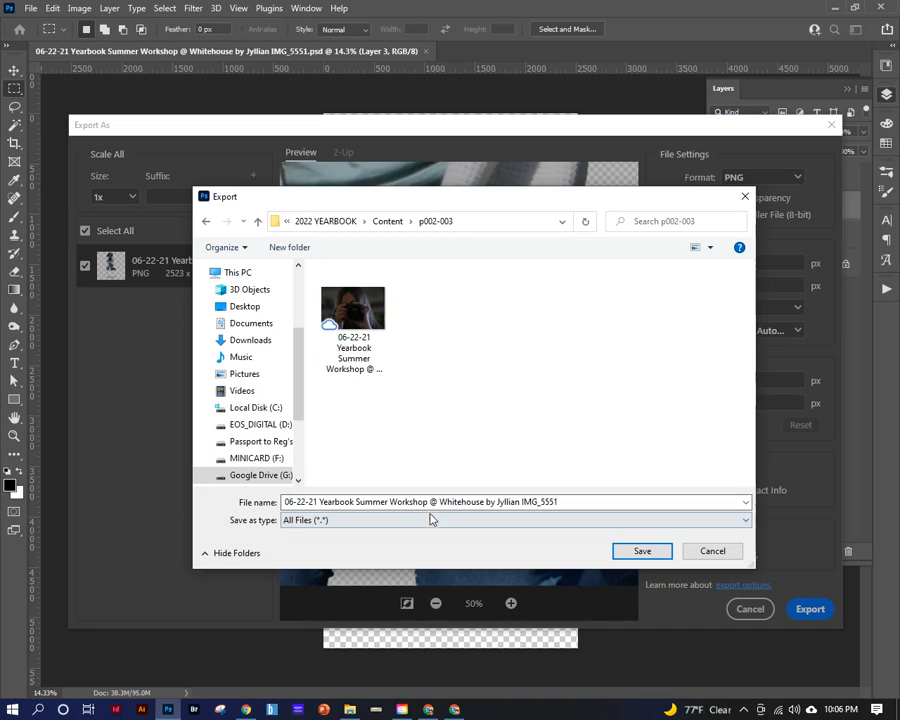
Save the exported PNG in the chosen folder, keeping the suggested file name and the All Files type.
{"action": "triple_click", "coordinate": [372, 504]}
{"action": "left_click", "coordinate": [585, 506]}
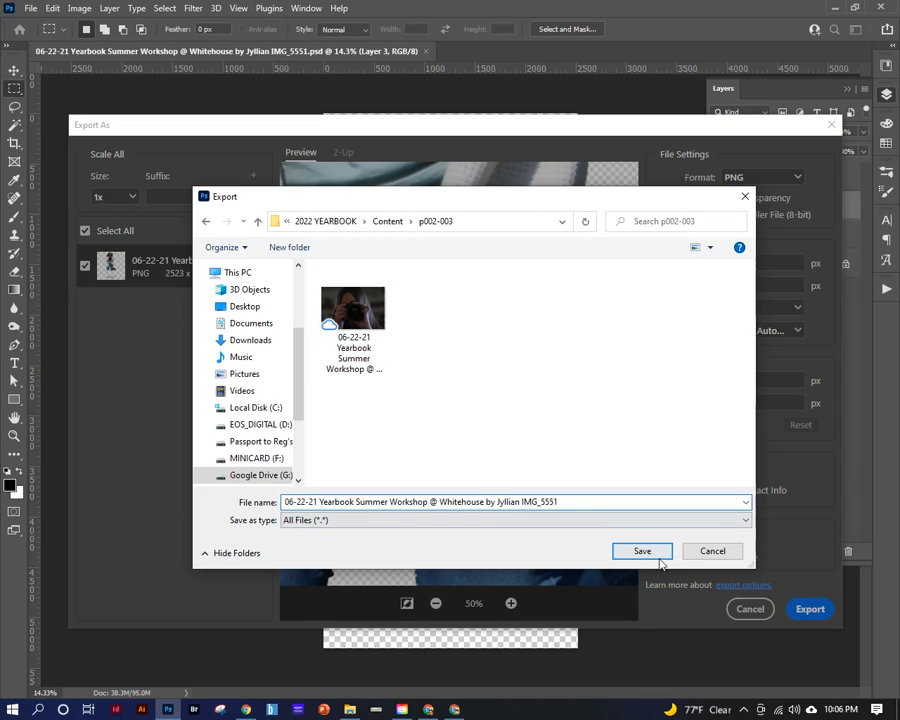
{"action": "left_click", "coordinate": [301, 522]}
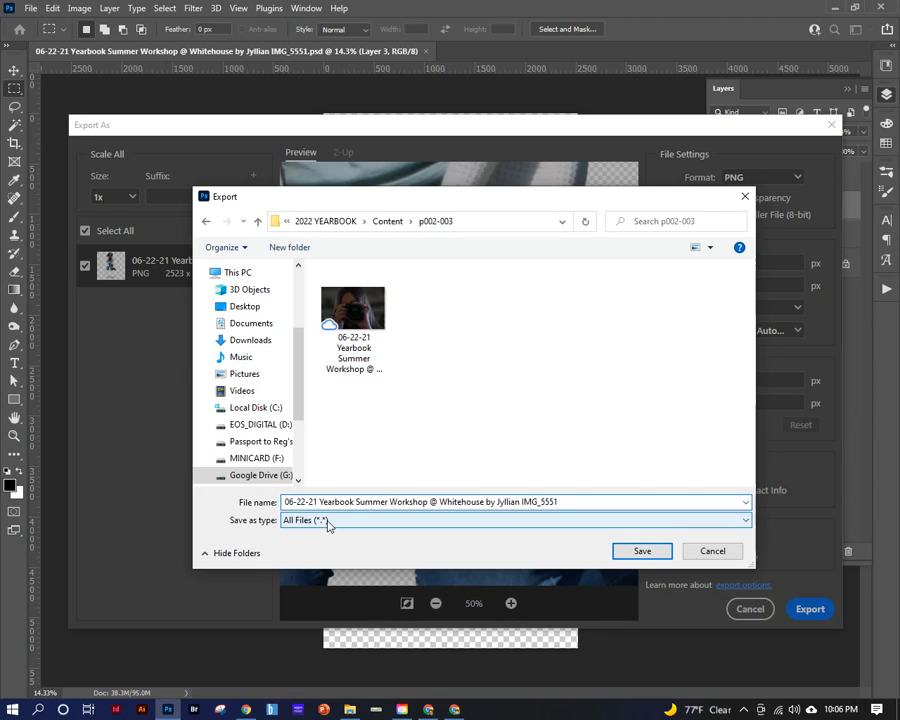
{"action": "left_click", "coordinate": [322, 522]}
{"action": "left_click", "coordinate": [293, 524]}
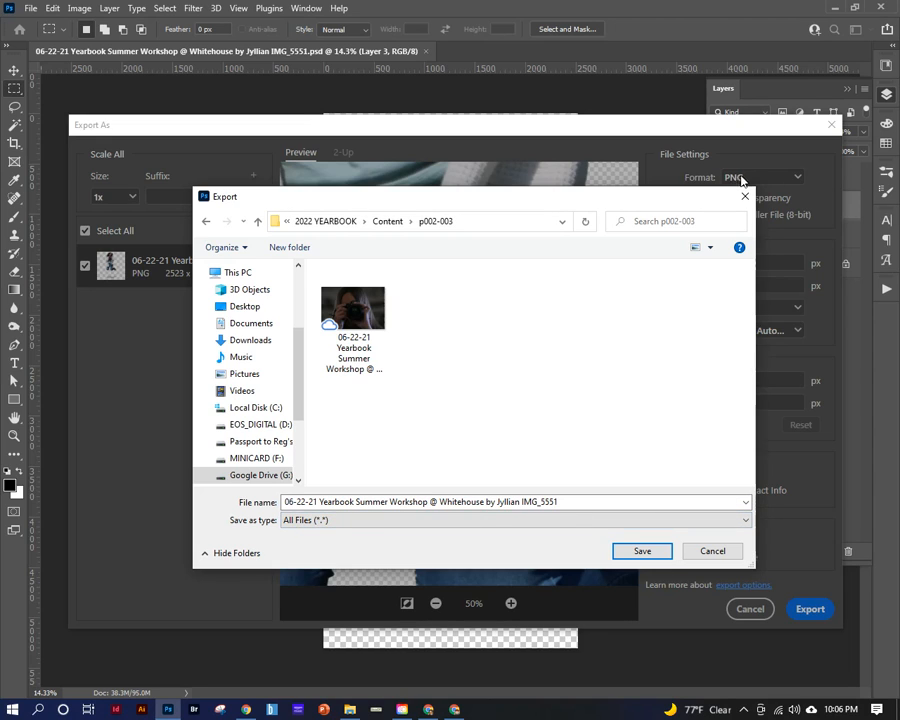
{"action": "left_click", "coordinate": [640, 552]}
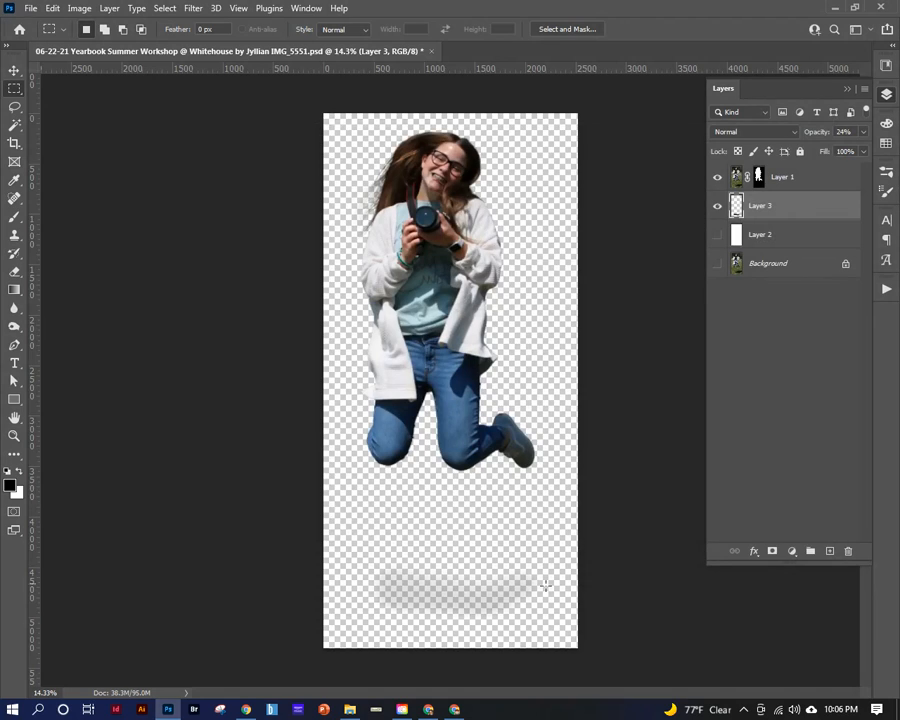
Switch to File Explorer and check for the exported file in Google Drive's Shared drives > 21-22 Tiger Yearbook > 2022 YEARBOOK > Content > p002-003.
{"action": "left_click", "coordinate": [349, 710]}
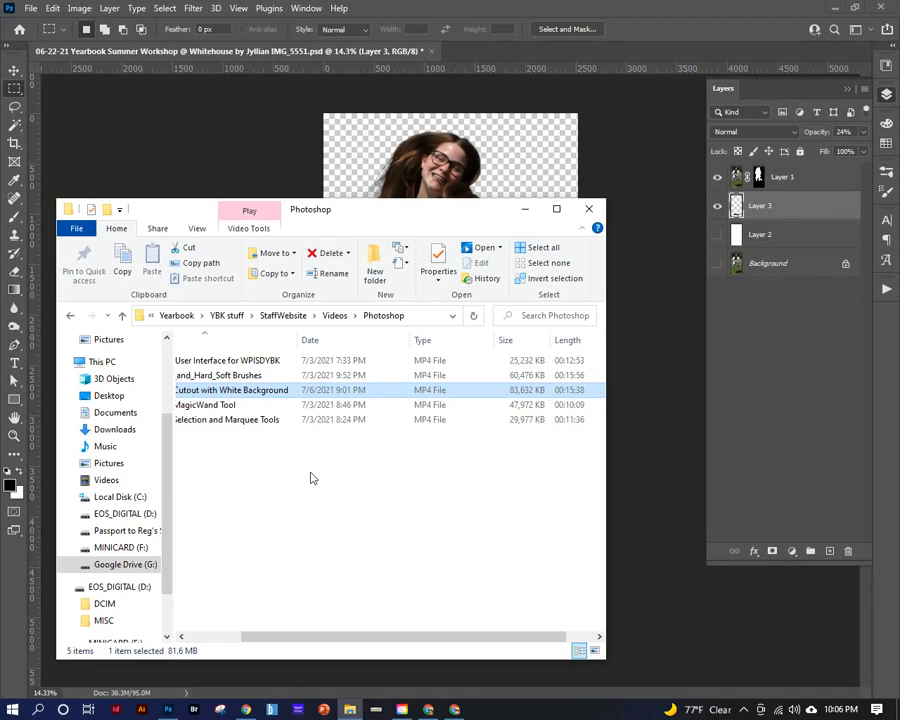
{"action": "left_click", "coordinate": [127, 565]}
{"action": "double_click", "coordinate": [237, 378]}
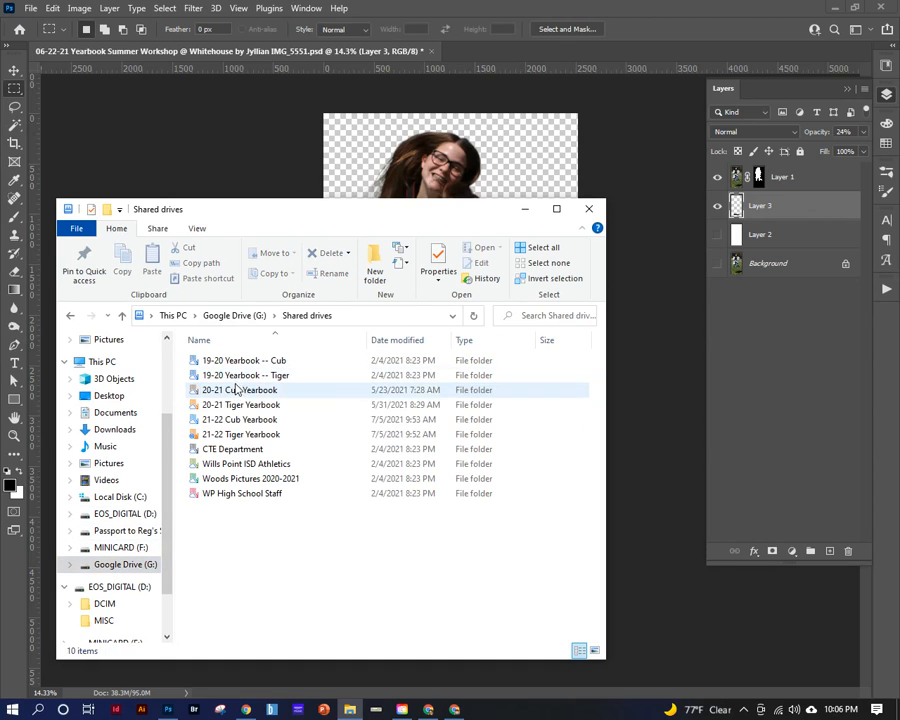
{"action": "double_click", "coordinate": [240, 434]}
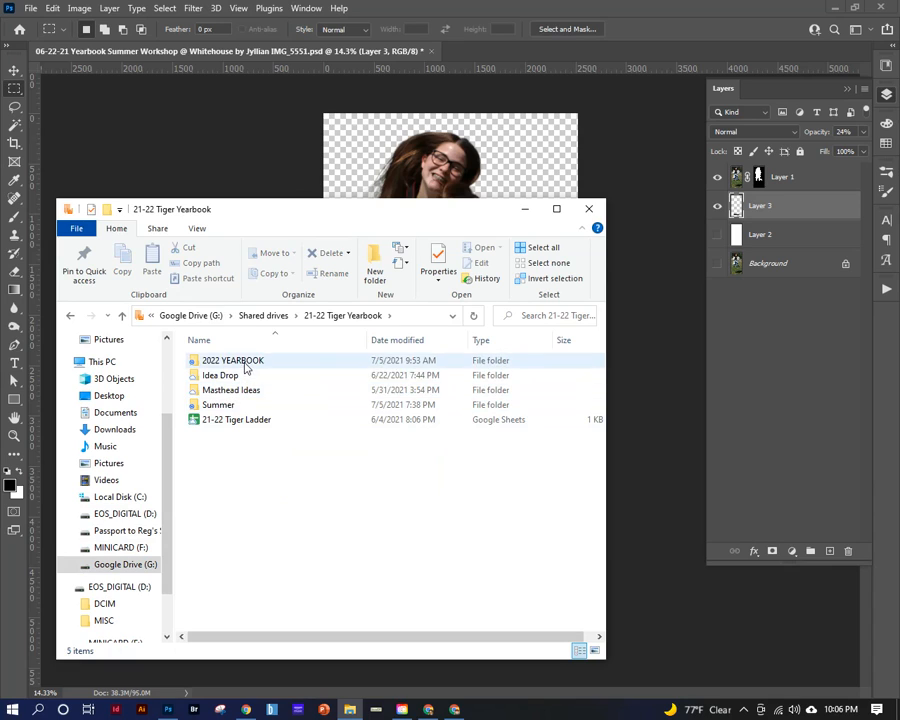
{"action": "double_click", "coordinate": [240, 362]}
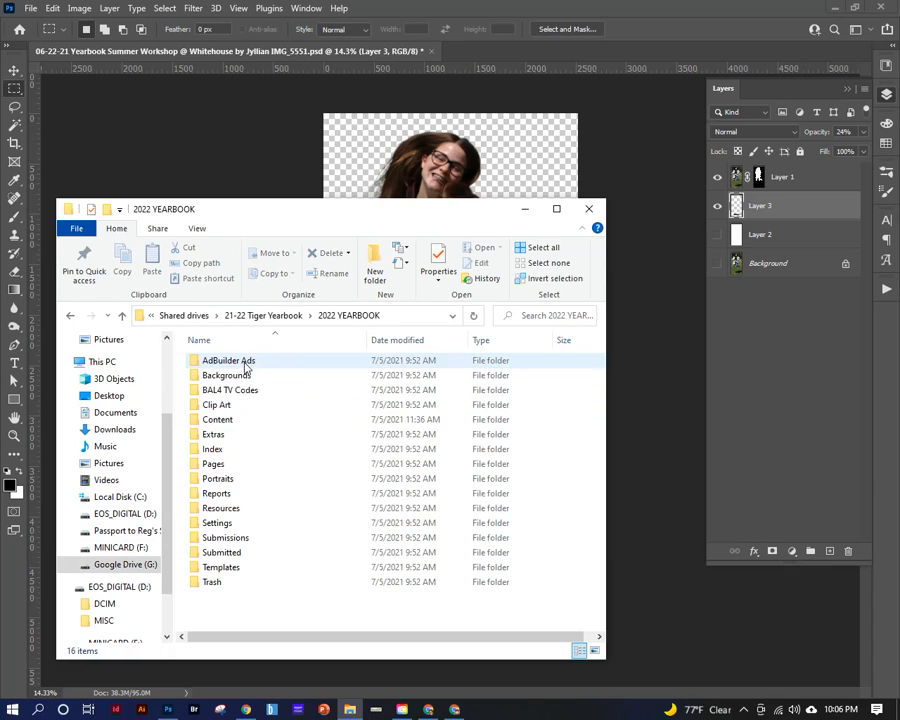
{"action": "double_click", "coordinate": [215, 420]}
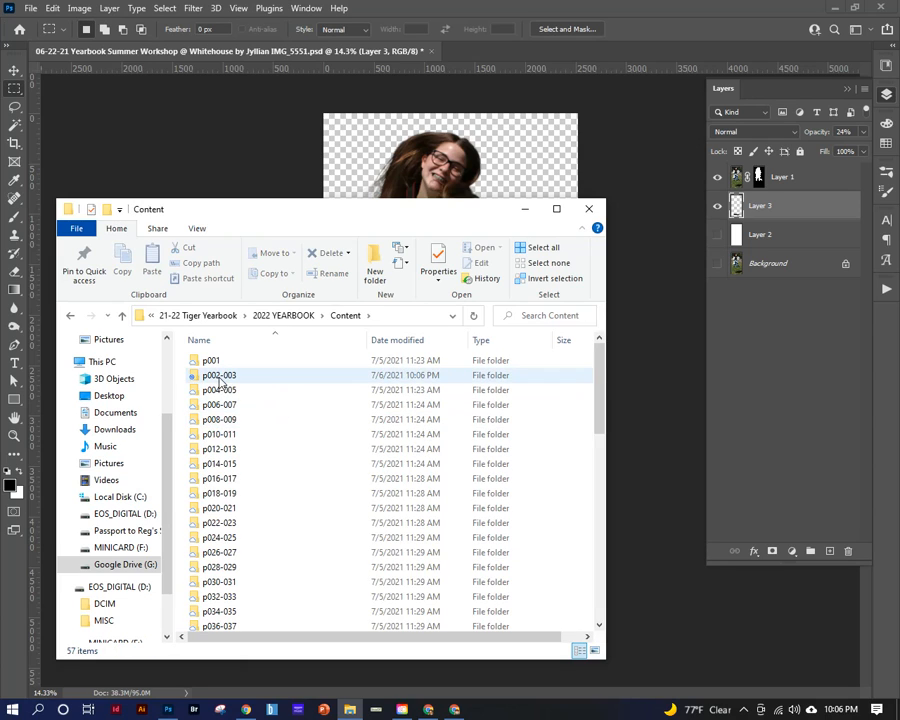
{"action": "double_click", "coordinate": [219, 377]}
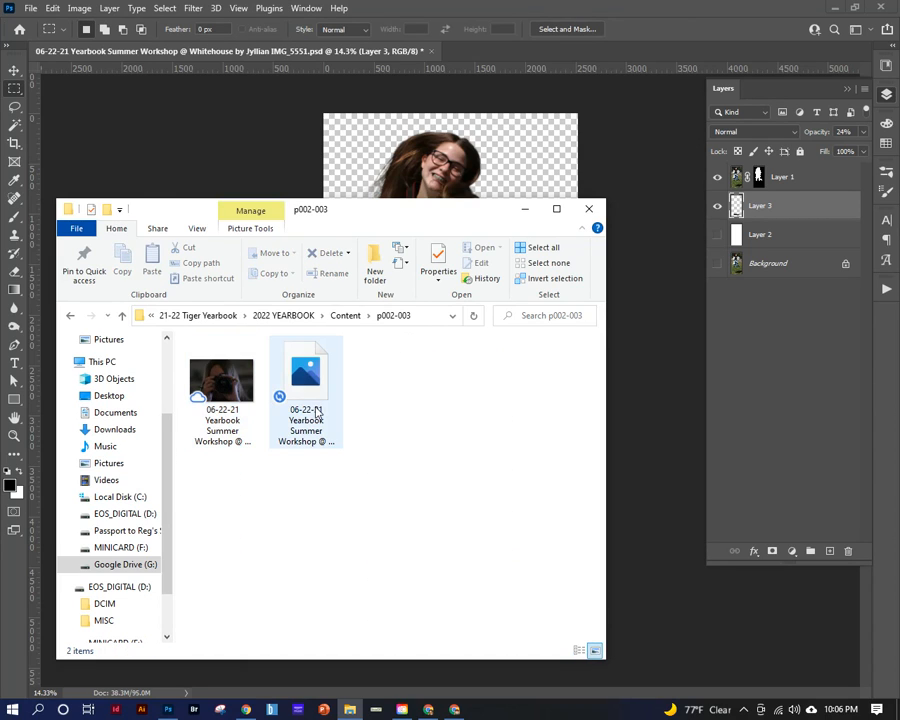